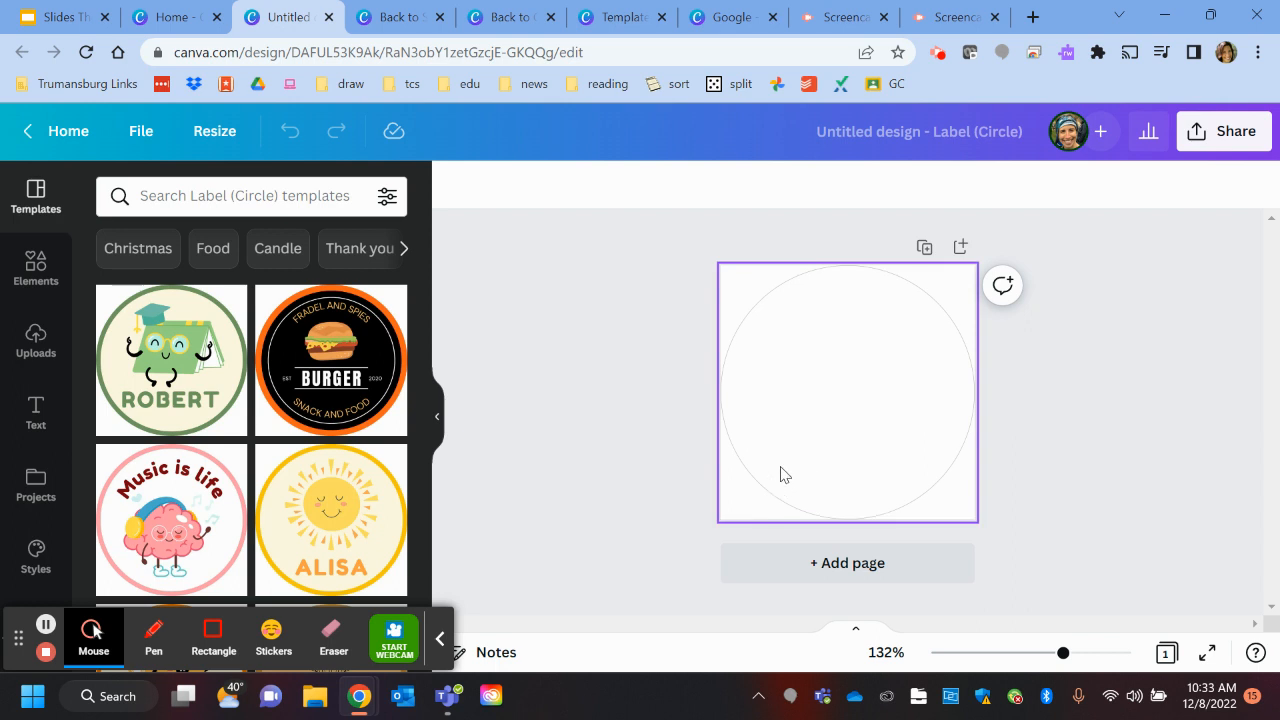
Browse the circle label templates and apply the navy "thank you for your order" design to the blank page.
click(487, 538)
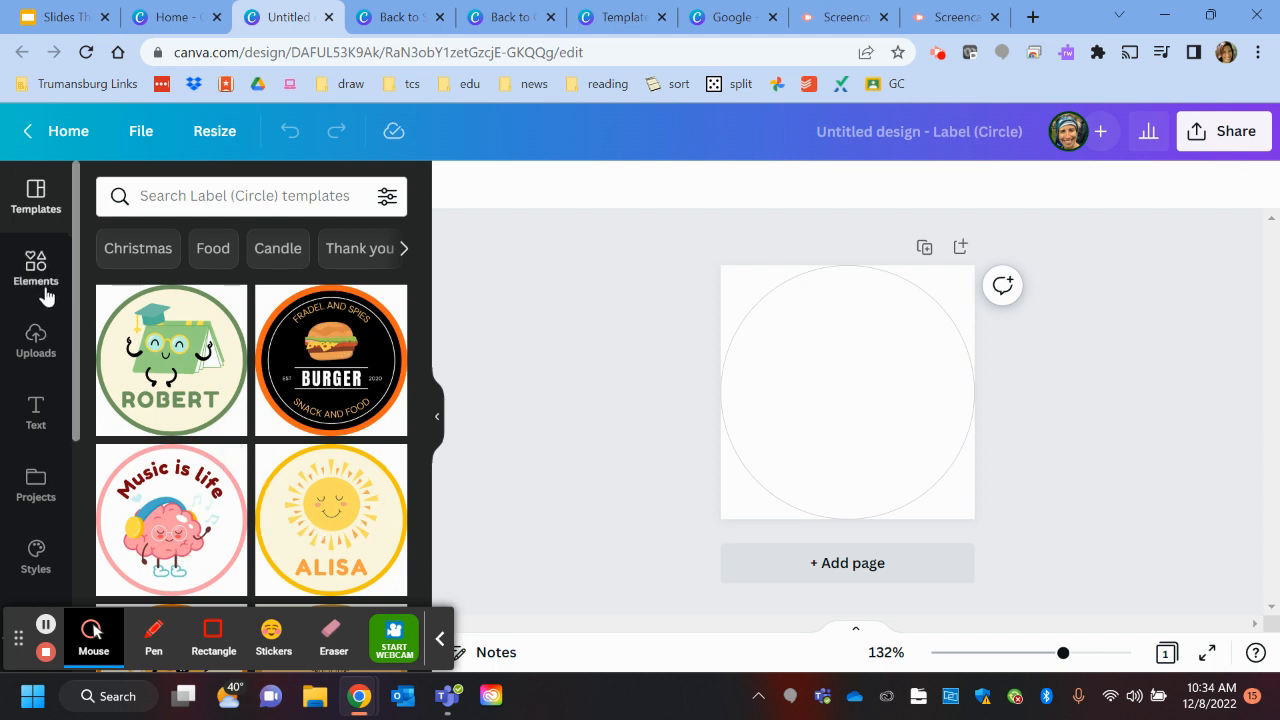
scroll(229, 290, down, 3)
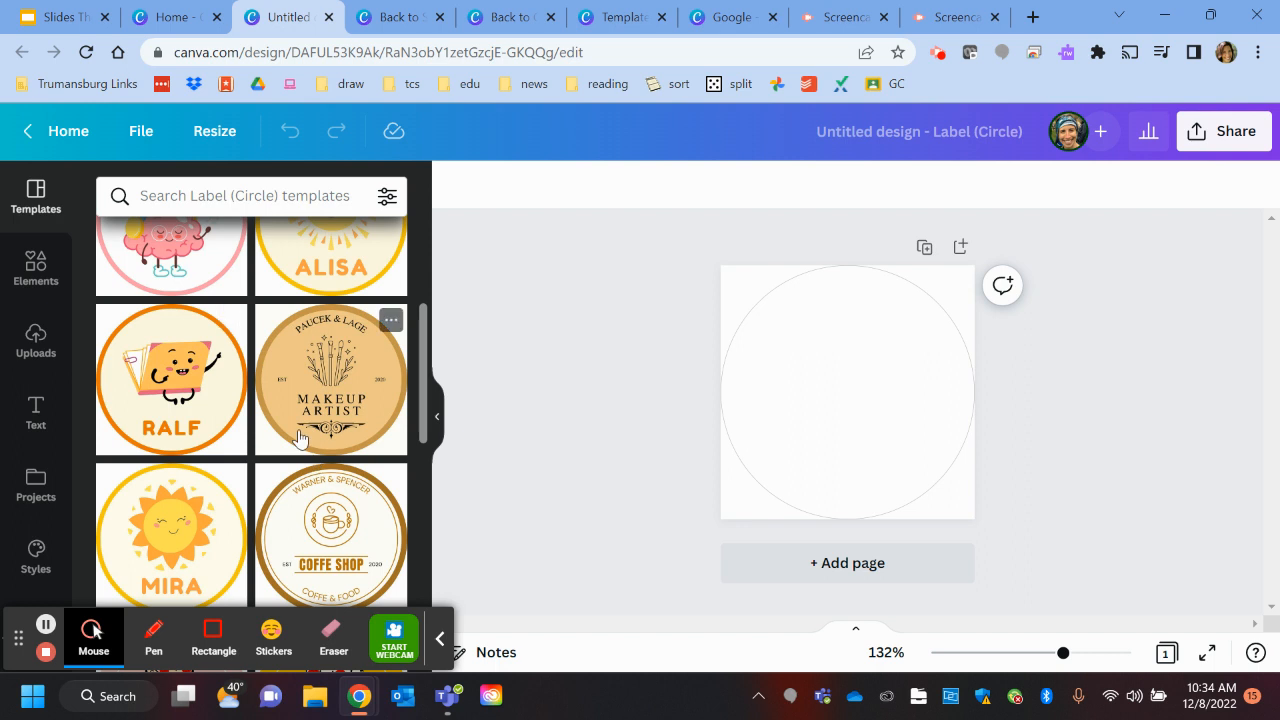
scroll(300, 430, down, 3)
scroll(320, 420, down, 3)
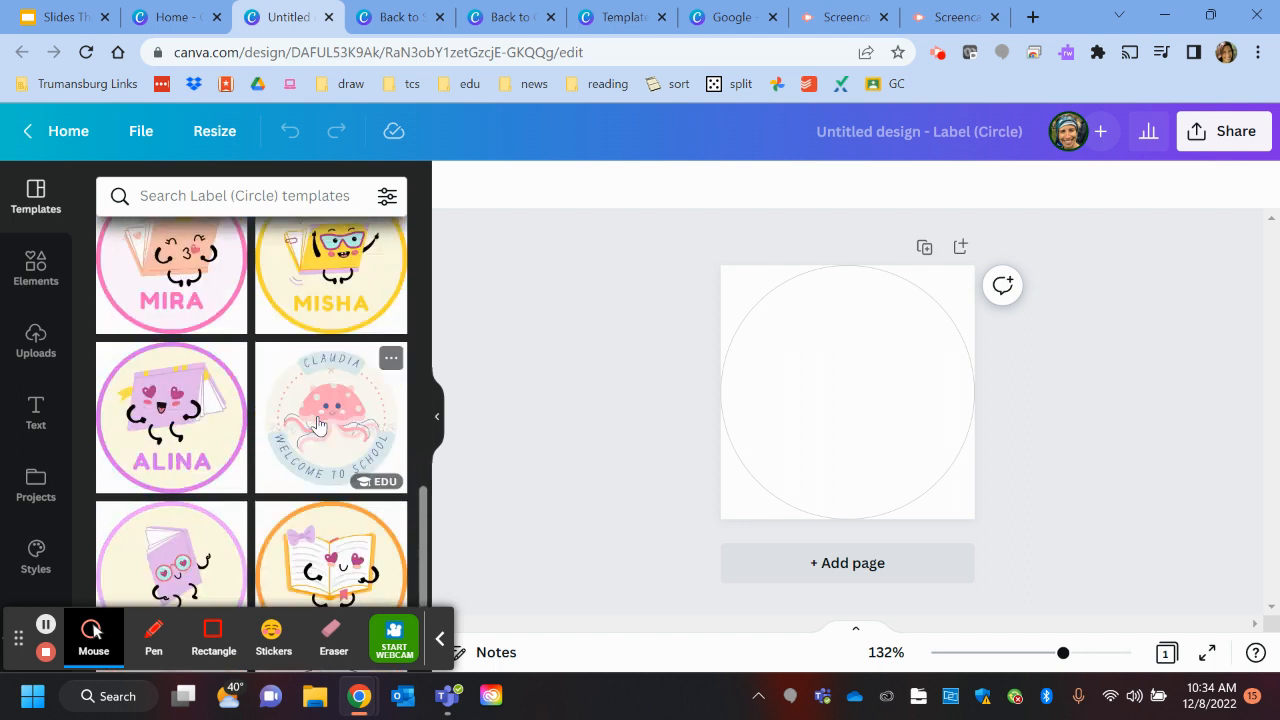
scroll(343, 408, down, 3)
scroll(300, 480, down, 3)
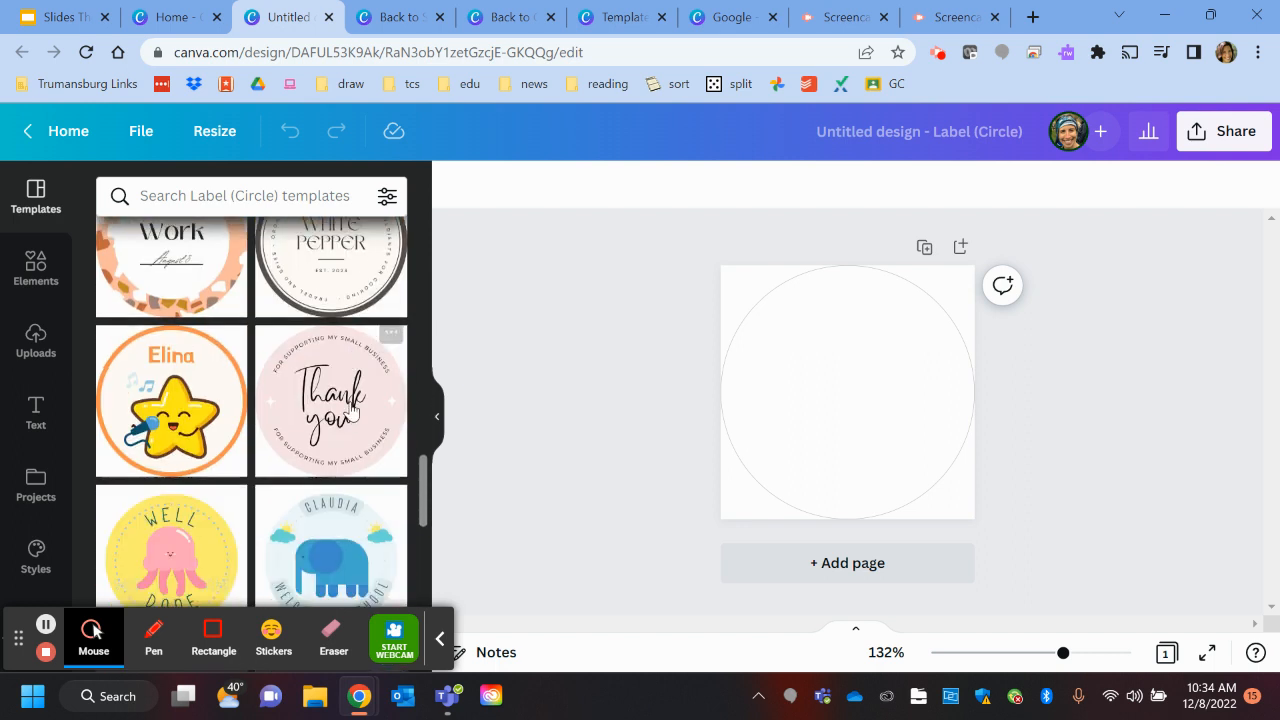
scroll(311, 436, down, 3)
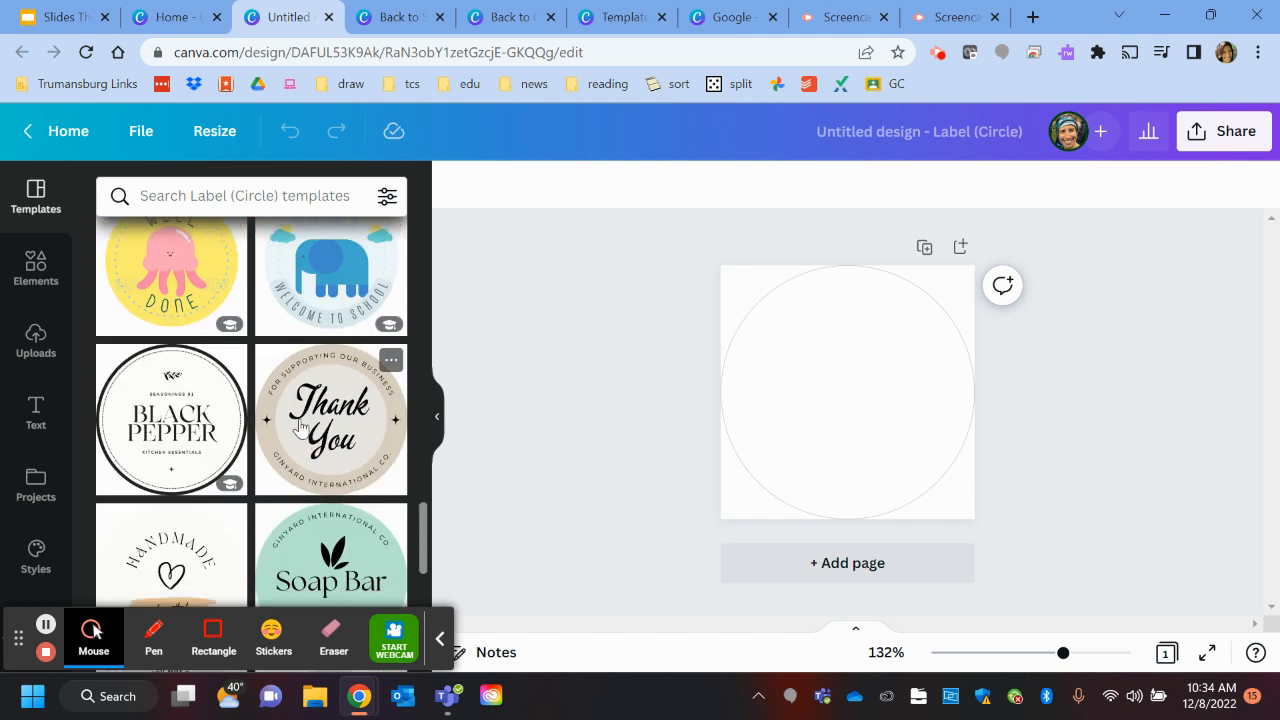
scroll(300, 427, down, 3)
scroll(325, 420, down, 3)
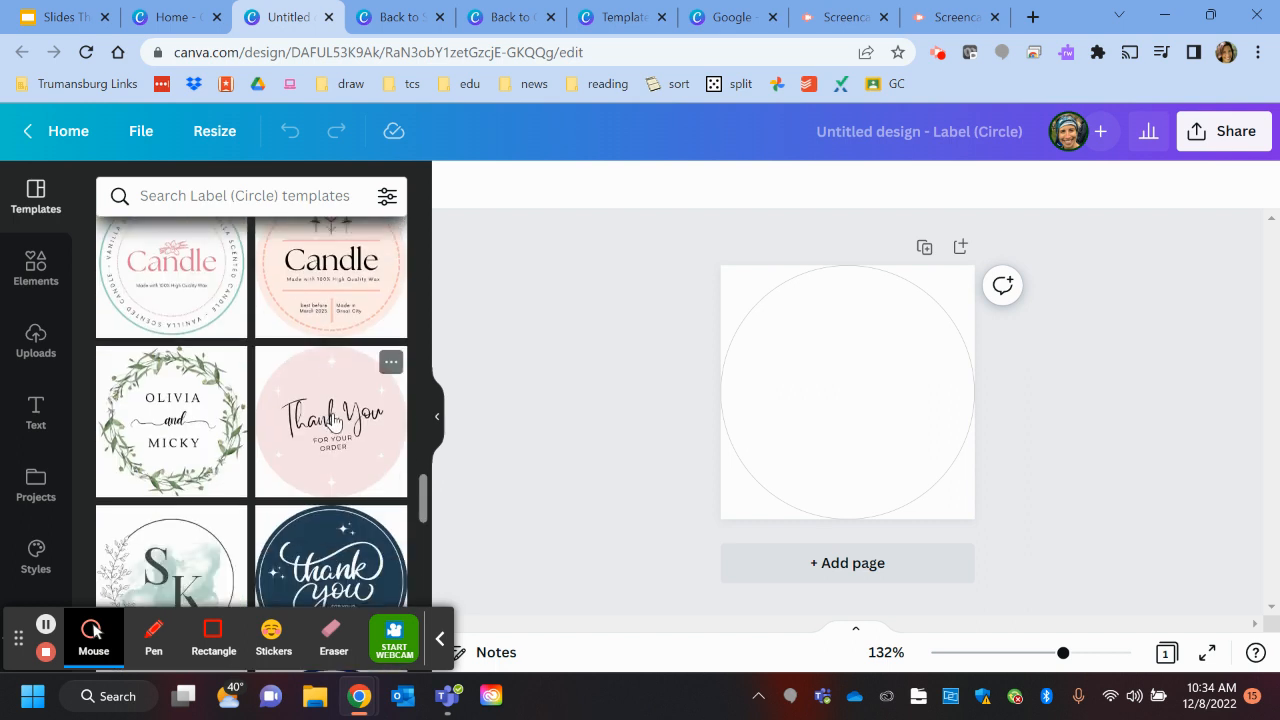
scroll(333, 424, down, 2)
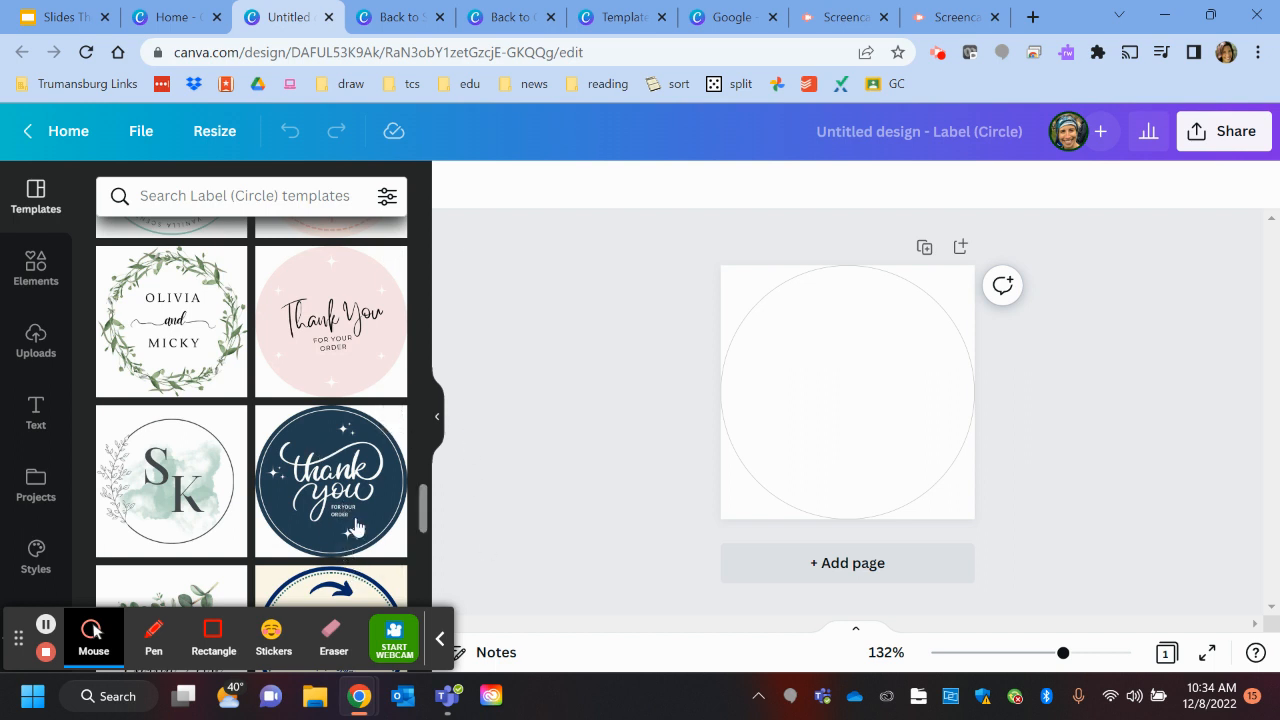
click(325, 495)
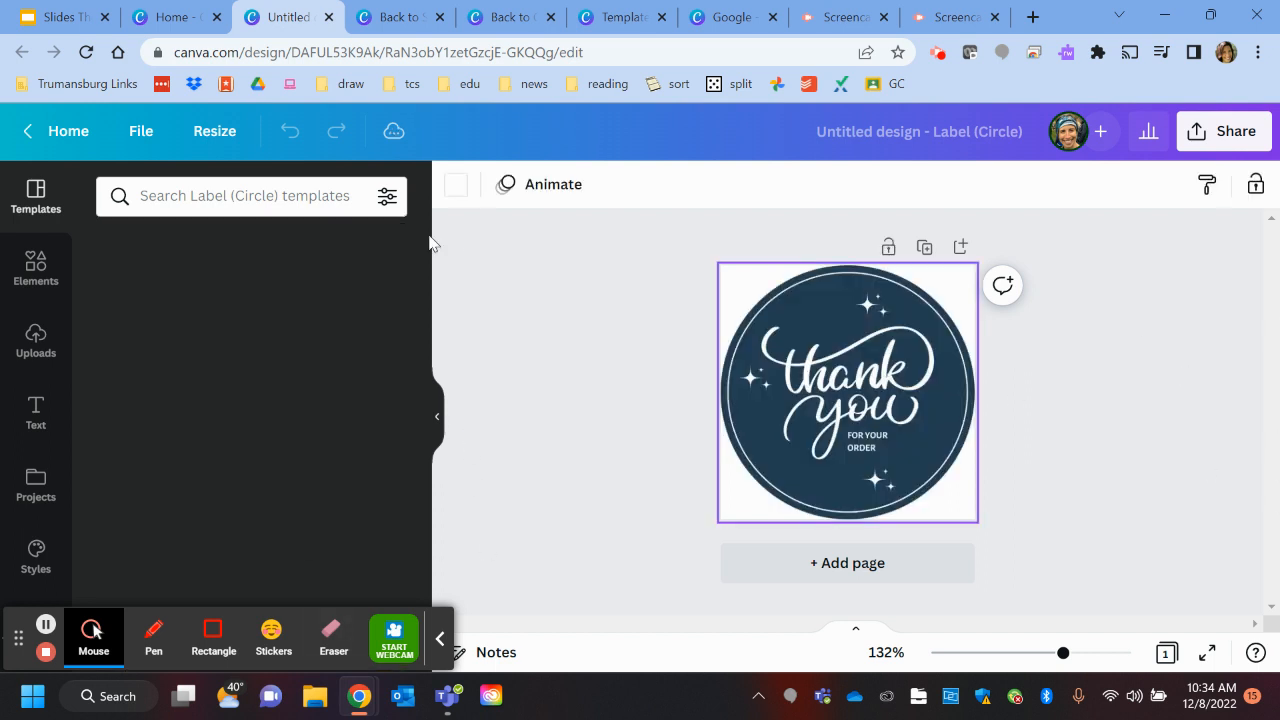
click(810, 288)
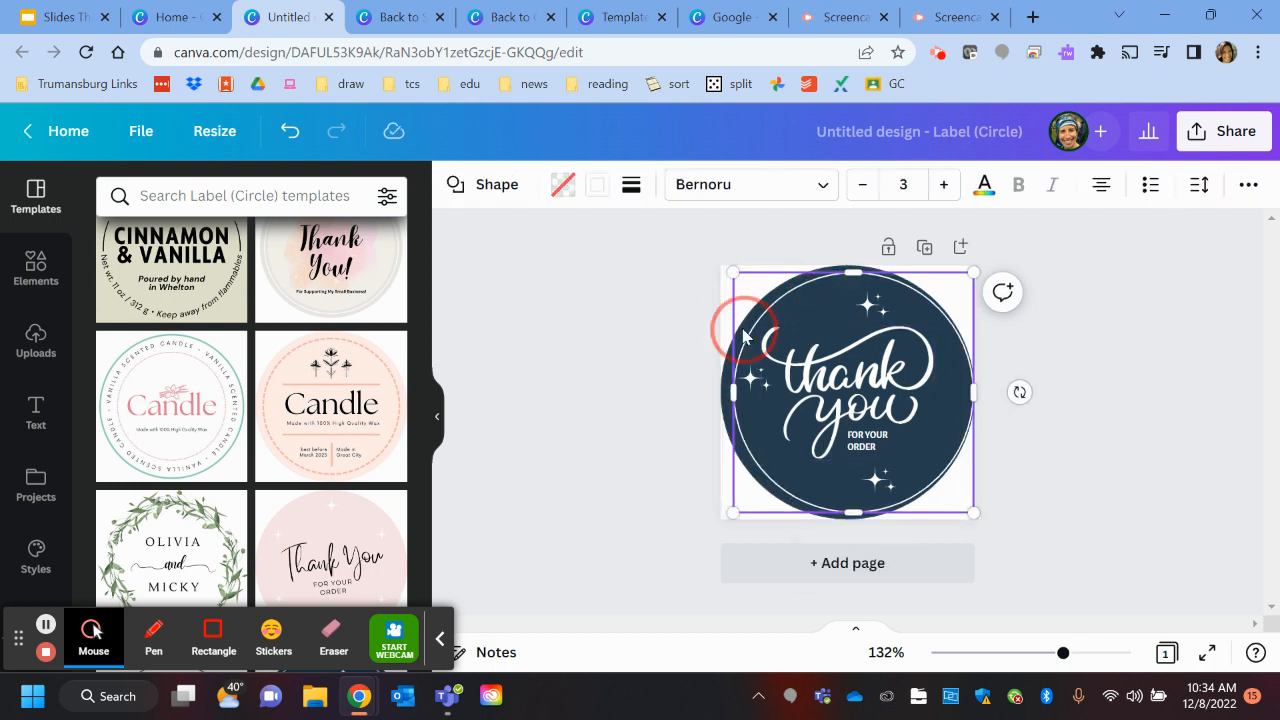
key(ctrl+z)
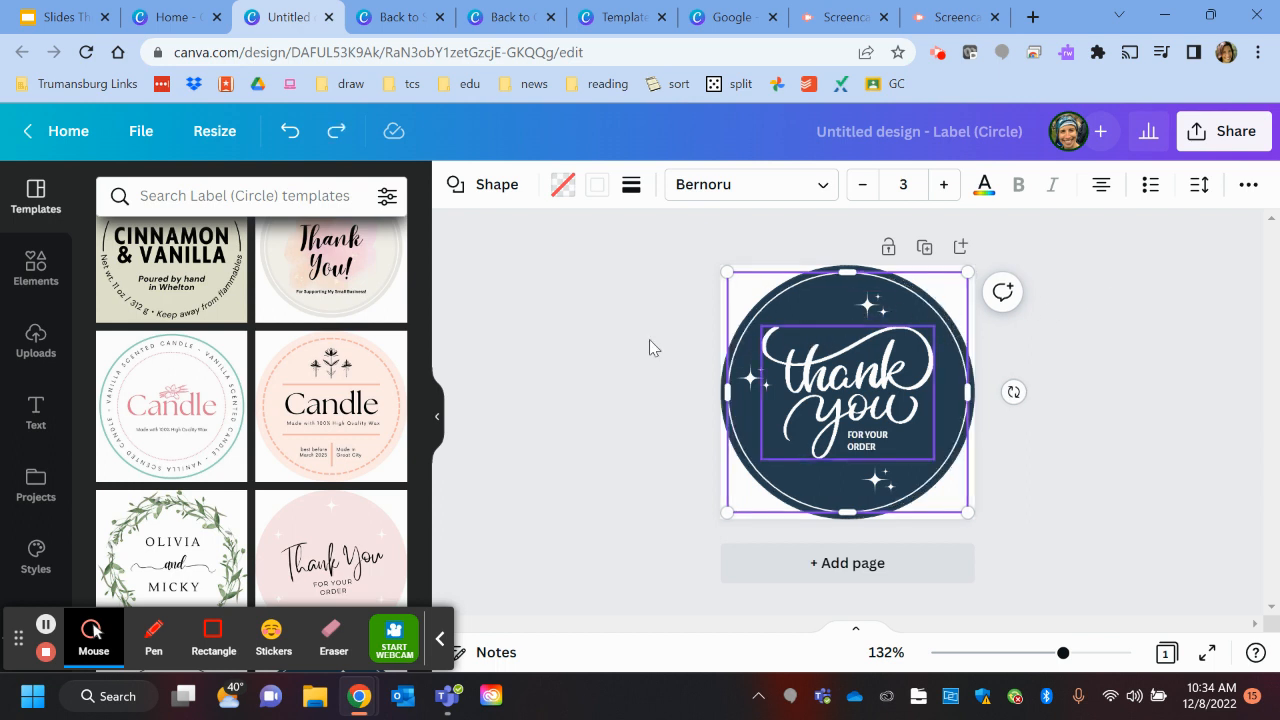
Replace the page design with the mint green "Soap Bar" circle label template.
scroll(372, 425, up, 3)
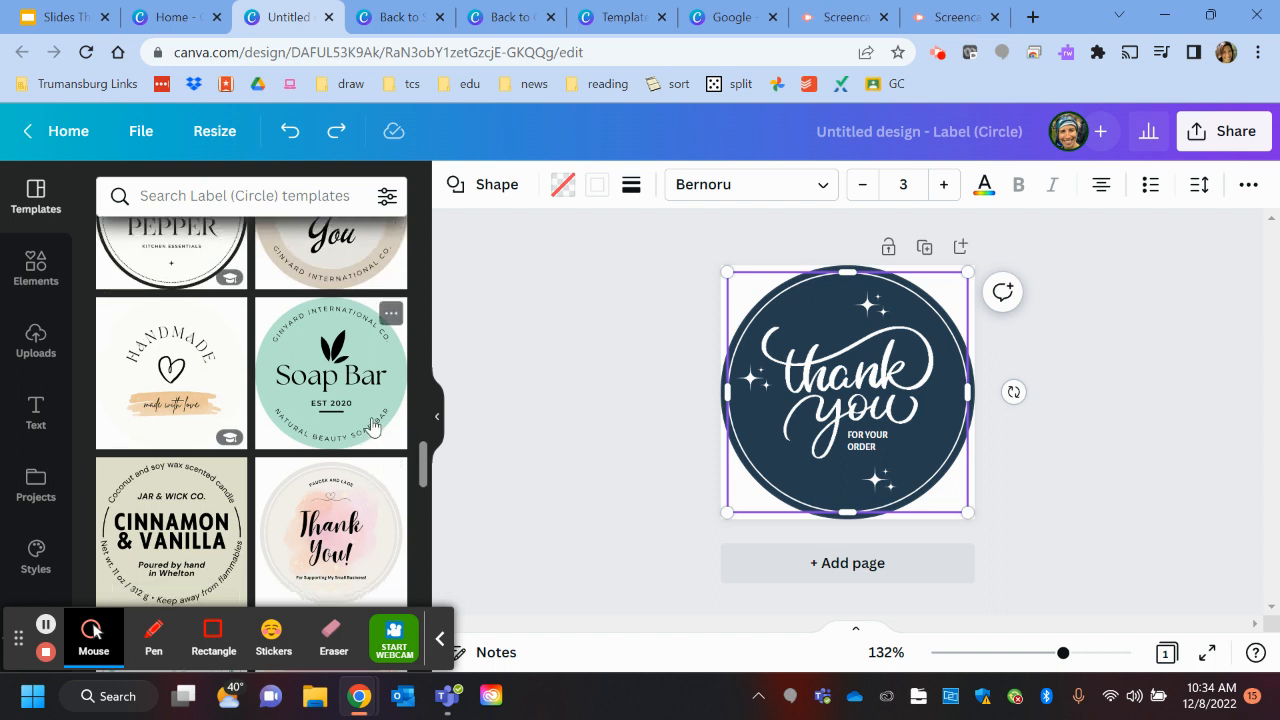
scroll(372, 425, up, 3)
click(316, 445)
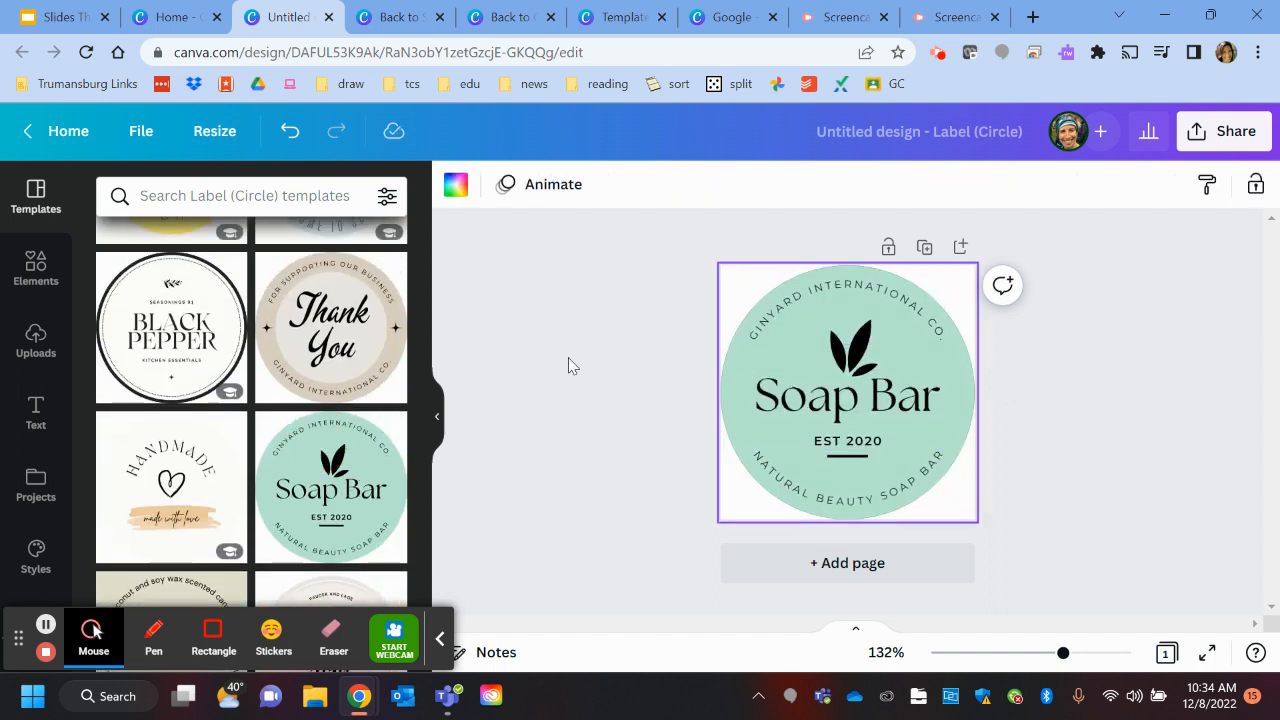
Search the colors for purple and recolor the label's circle with the dark purple from the Purple Tinged Florals palette.
click(740, 387)
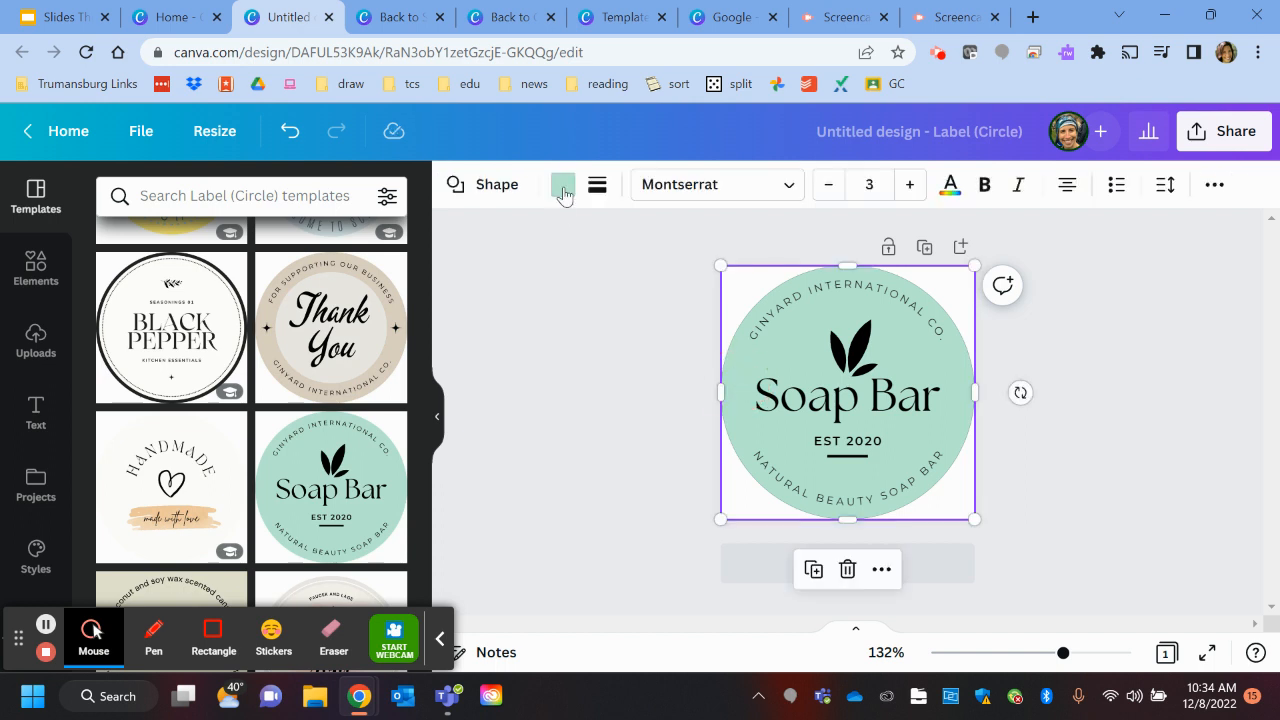
click(562, 185)
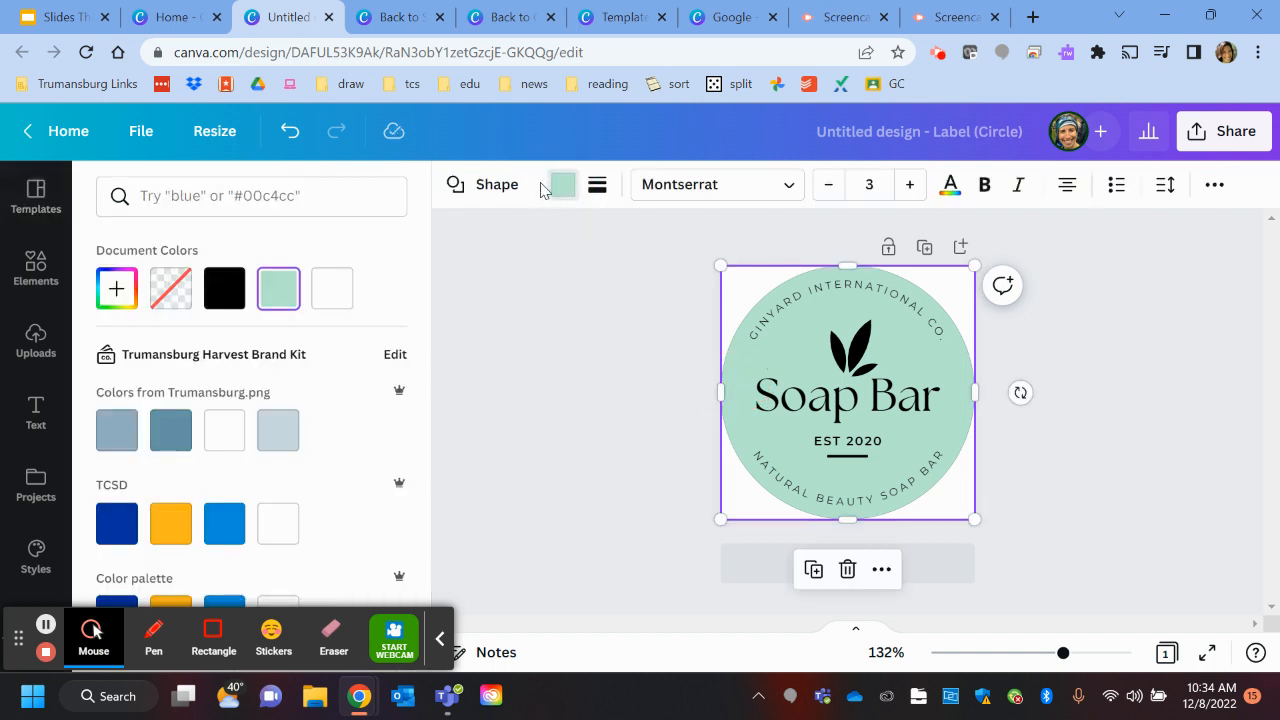
scroll(163, 414, down, 4)
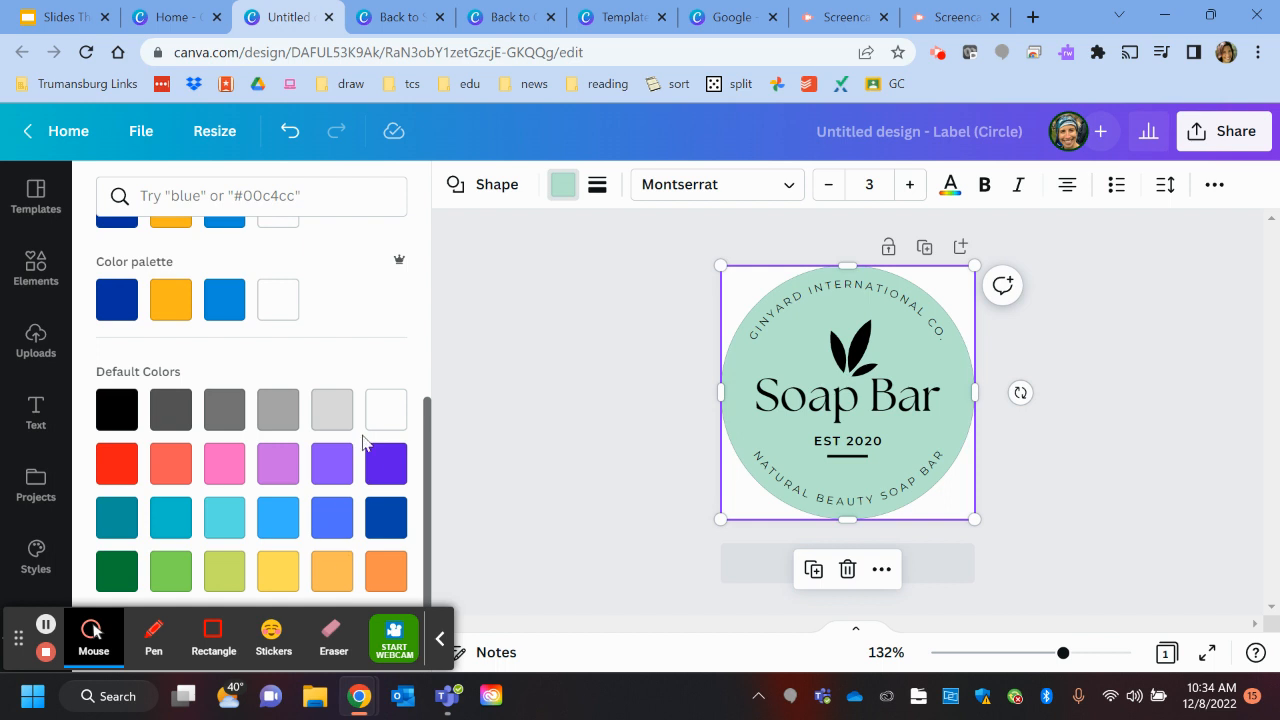
scroll(303, 393, up, 4)
click(207, 190)
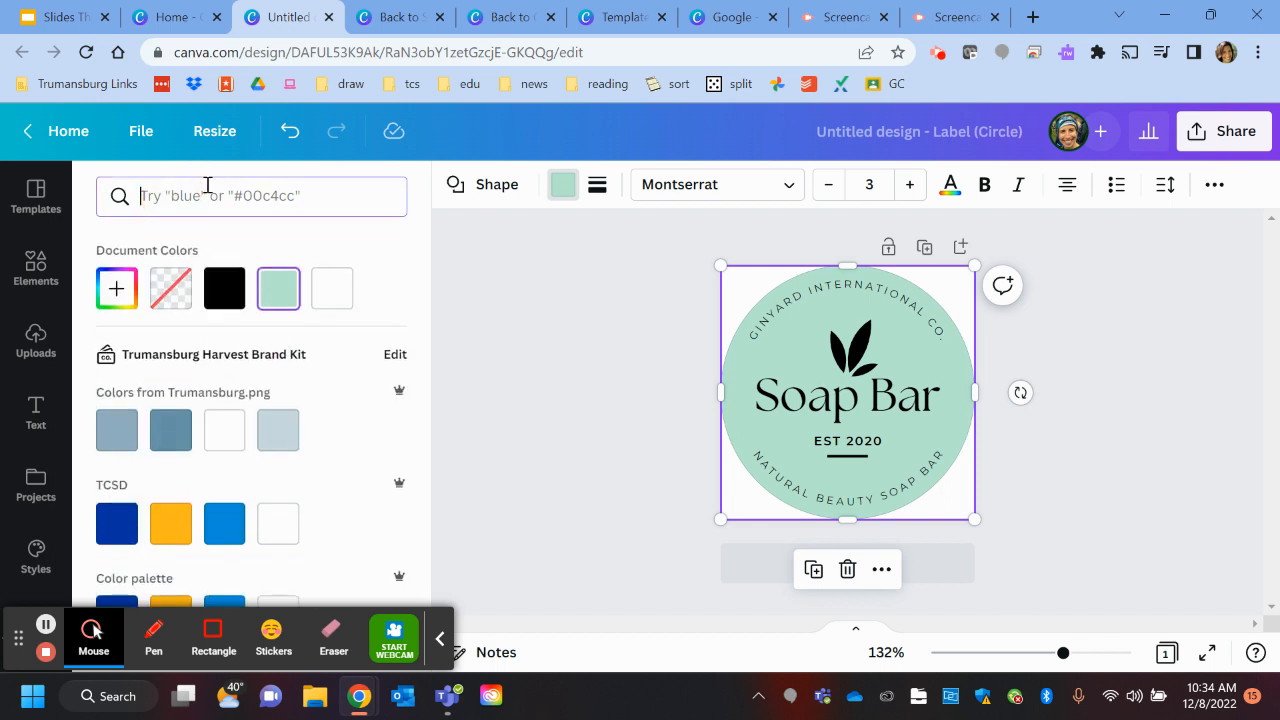
text(purple)
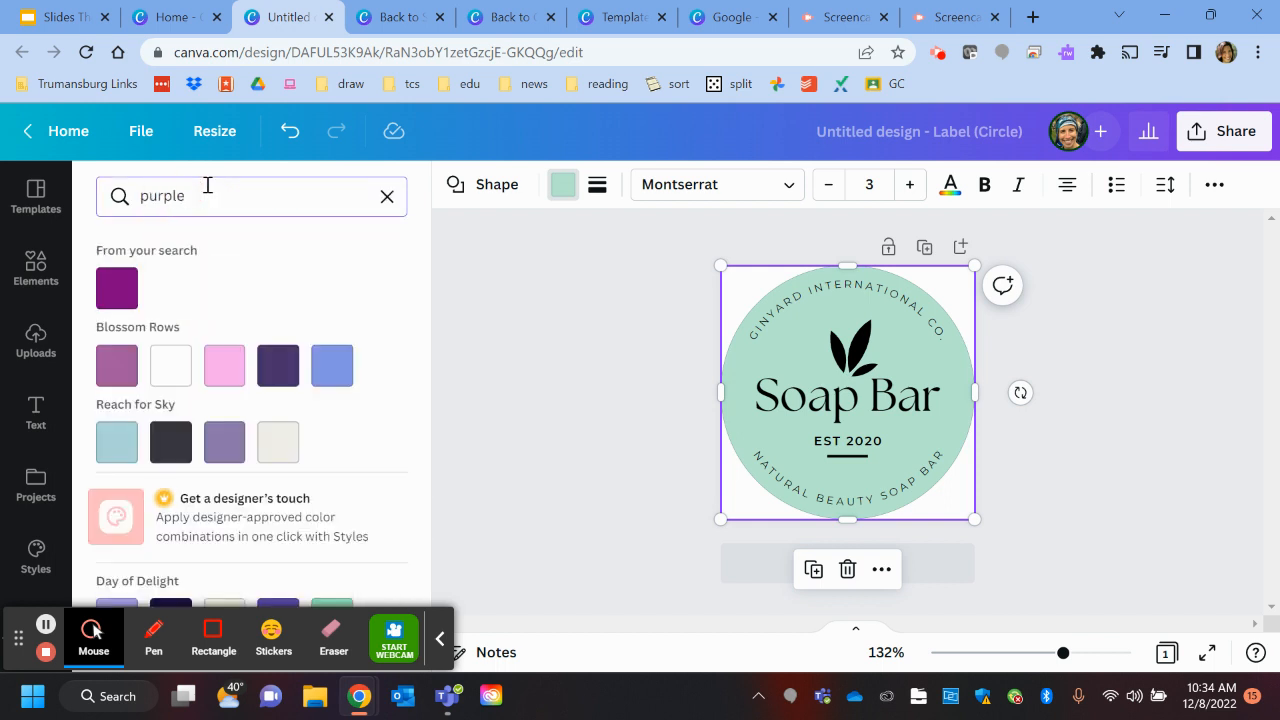
scroll(280, 400, down, 3)
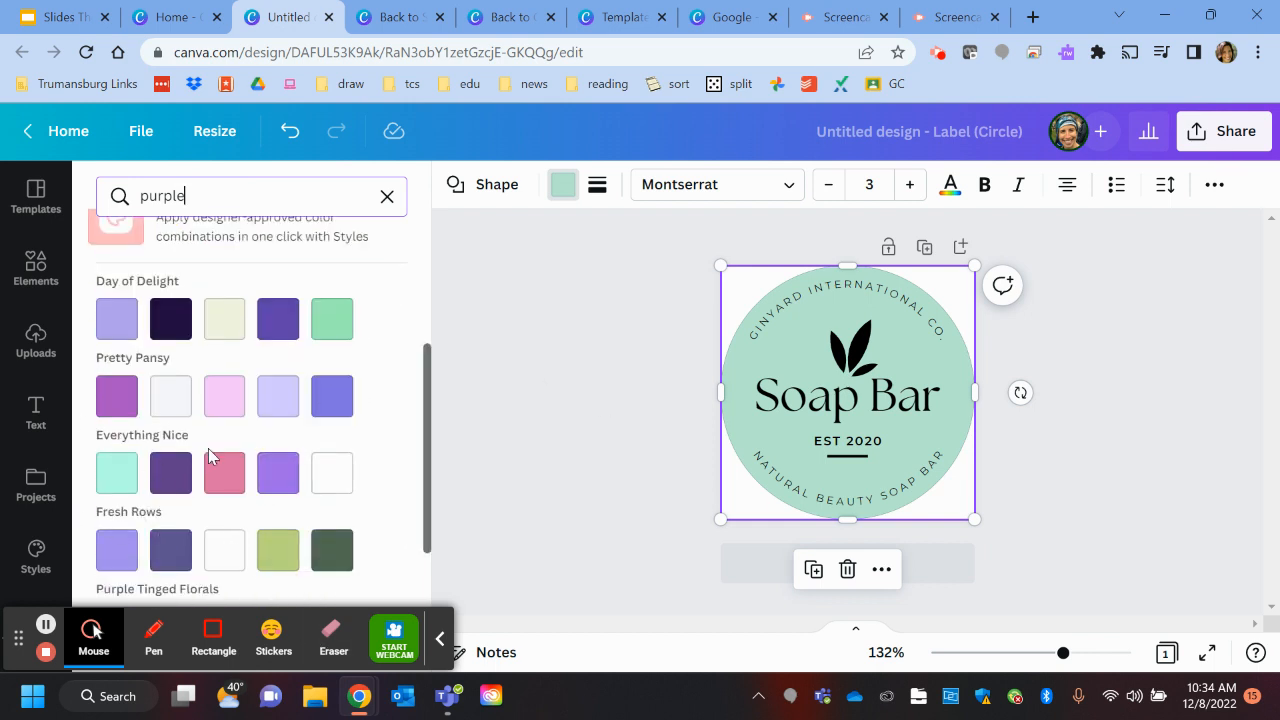
scroll(208, 448, down, 3)
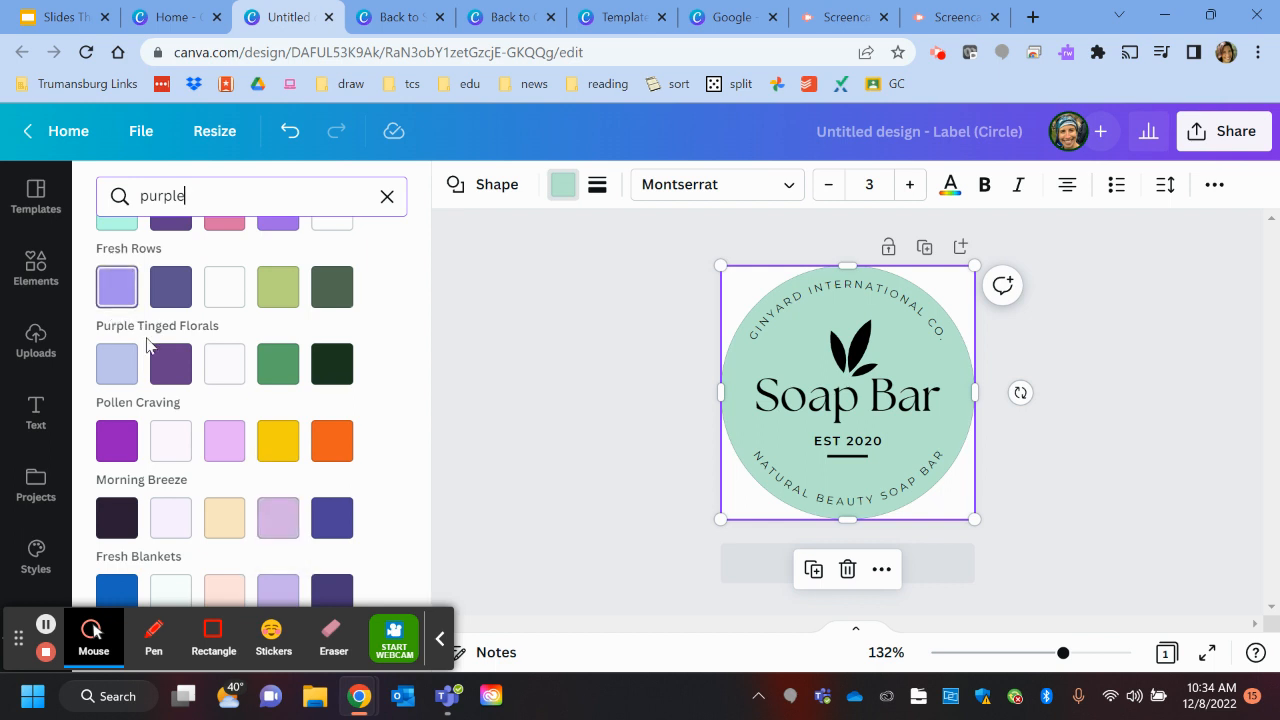
click(172, 365)
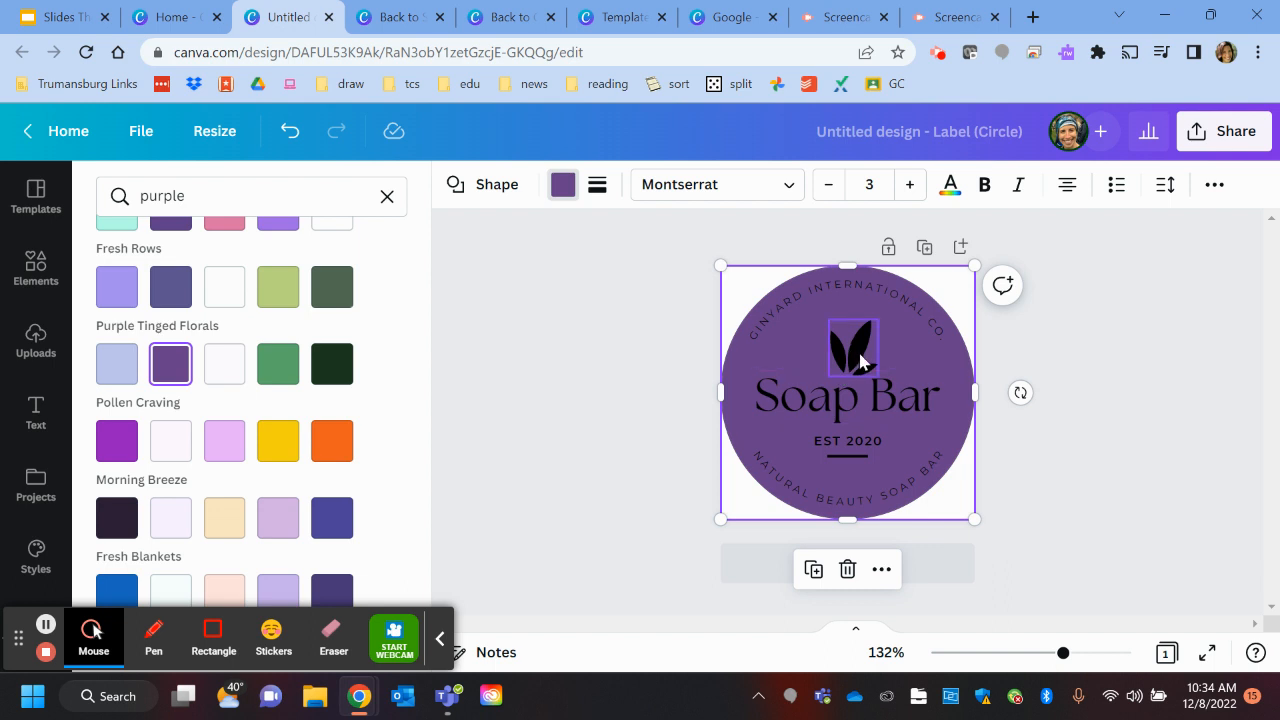
Replace the "Soap Bar" title text with "YES".
double_click(842, 405)
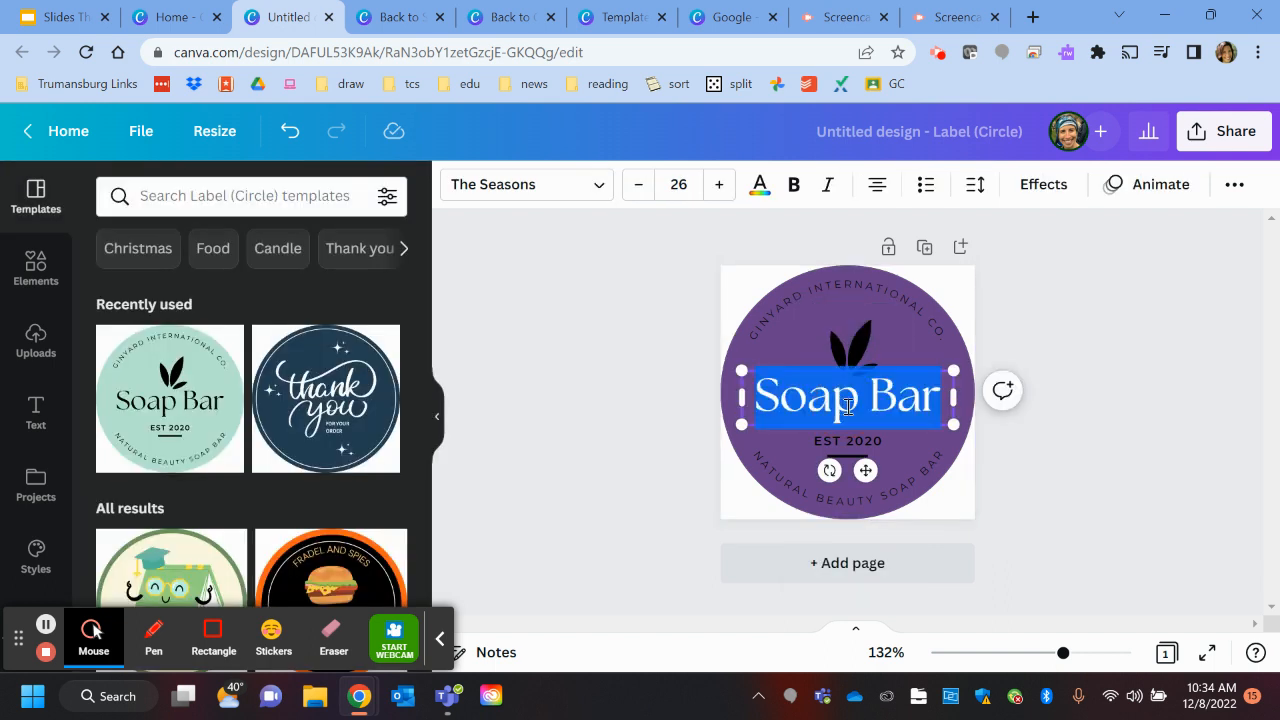
text(YES)
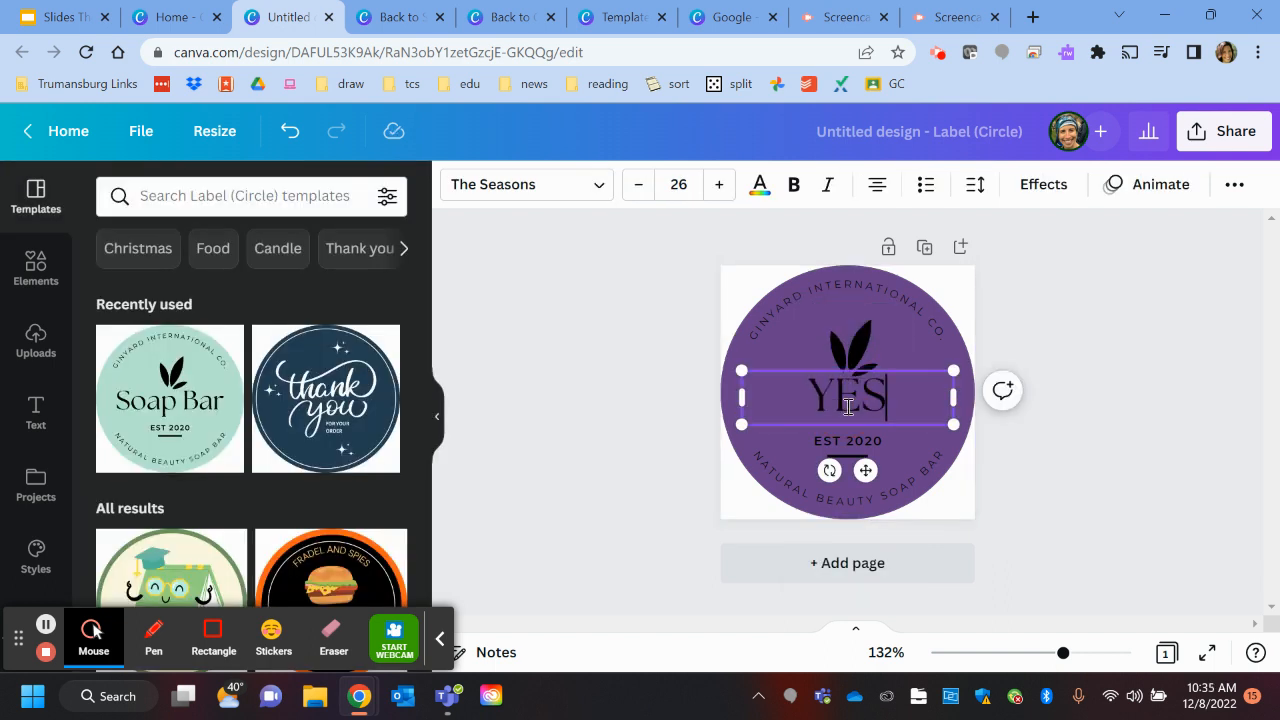
Delete both curved texts, the leaf graphic, the short line and the "EST 2020" text, keeping only YES on the circle.
click(827, 284)
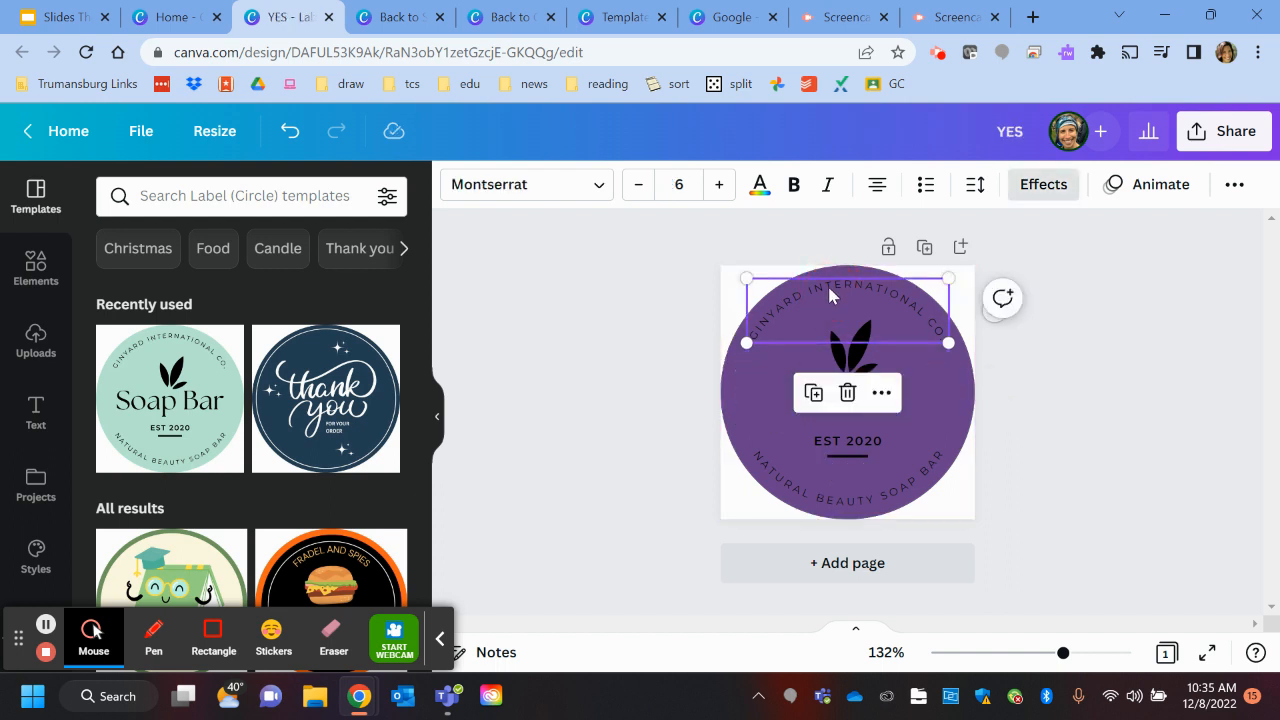
click(846, 389)
click(852, 350)
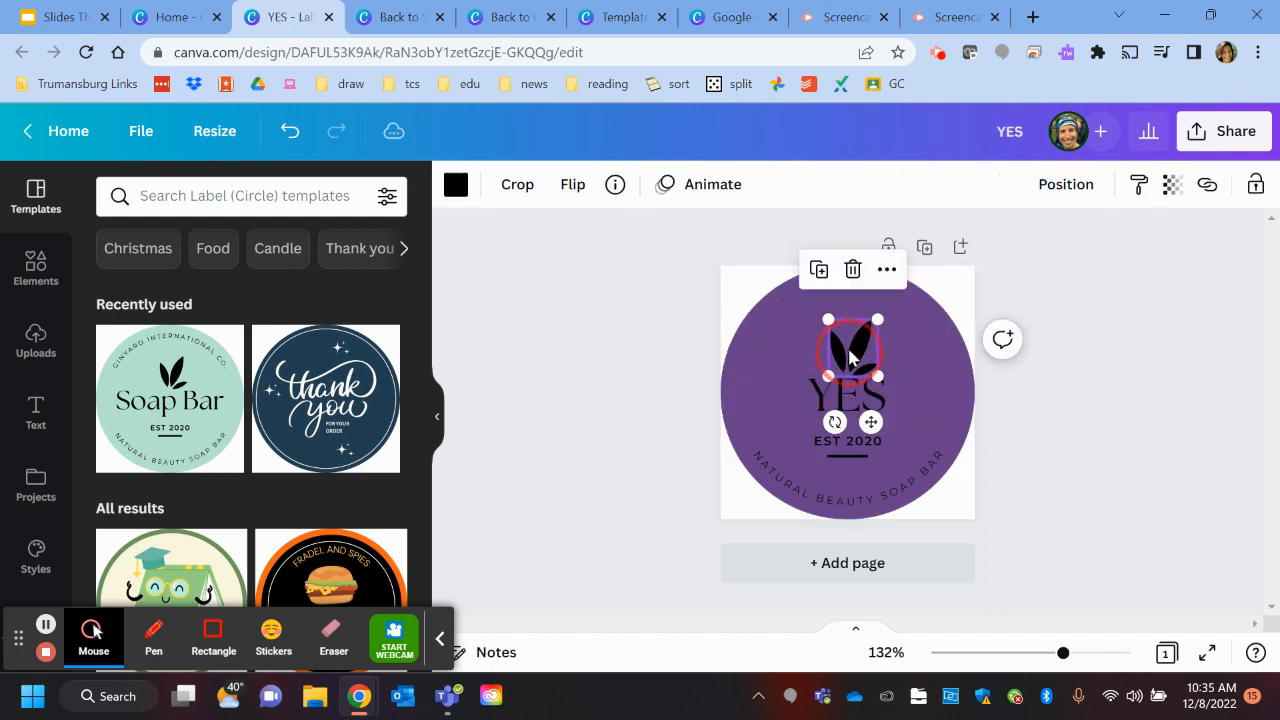
key(Delete)
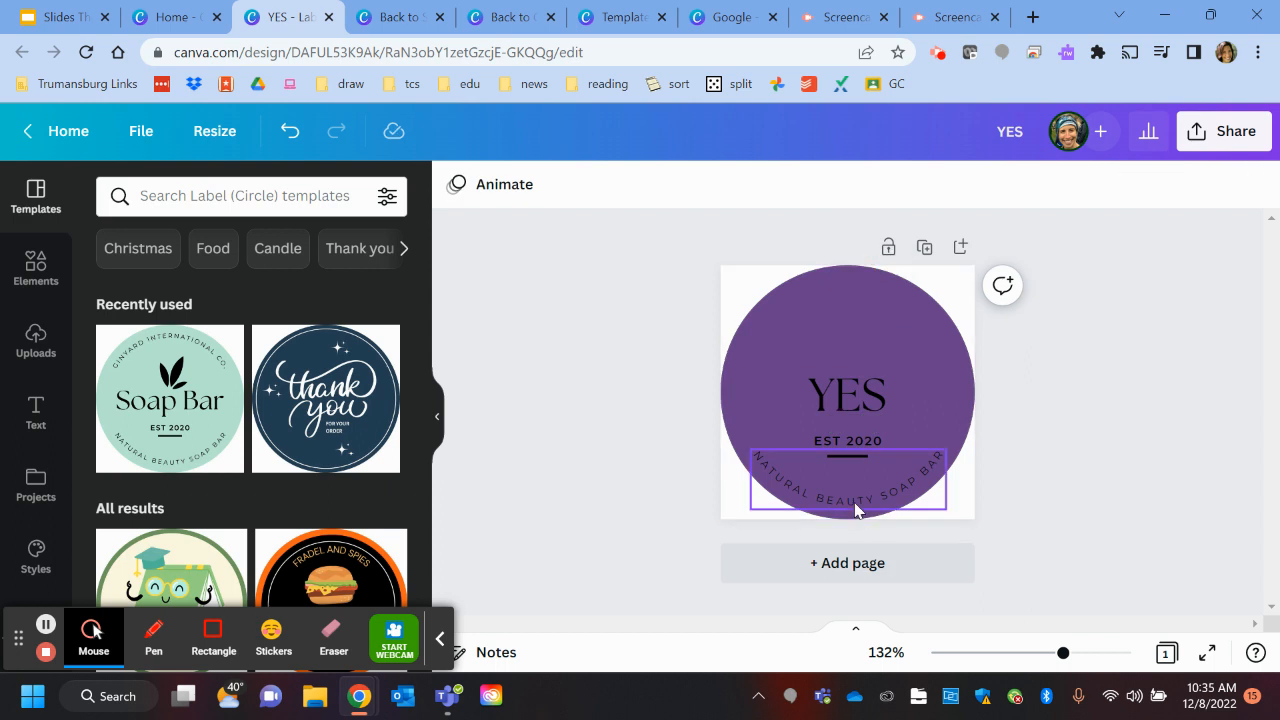
click(865, 512)
click(848, 396)
click(851, 455)
click(847, 406)
click(846, 444)
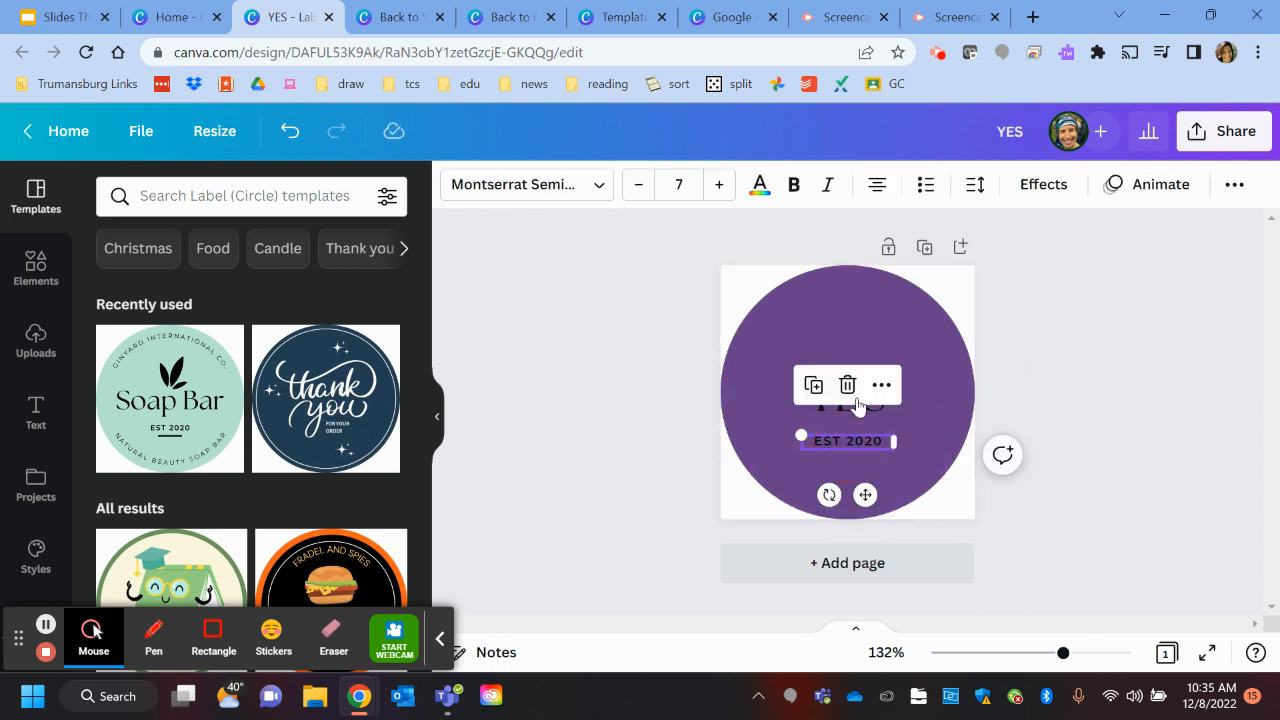
click(849, 381)
Color the YES text white and increase its font size to 38.
double_click(847, 403)
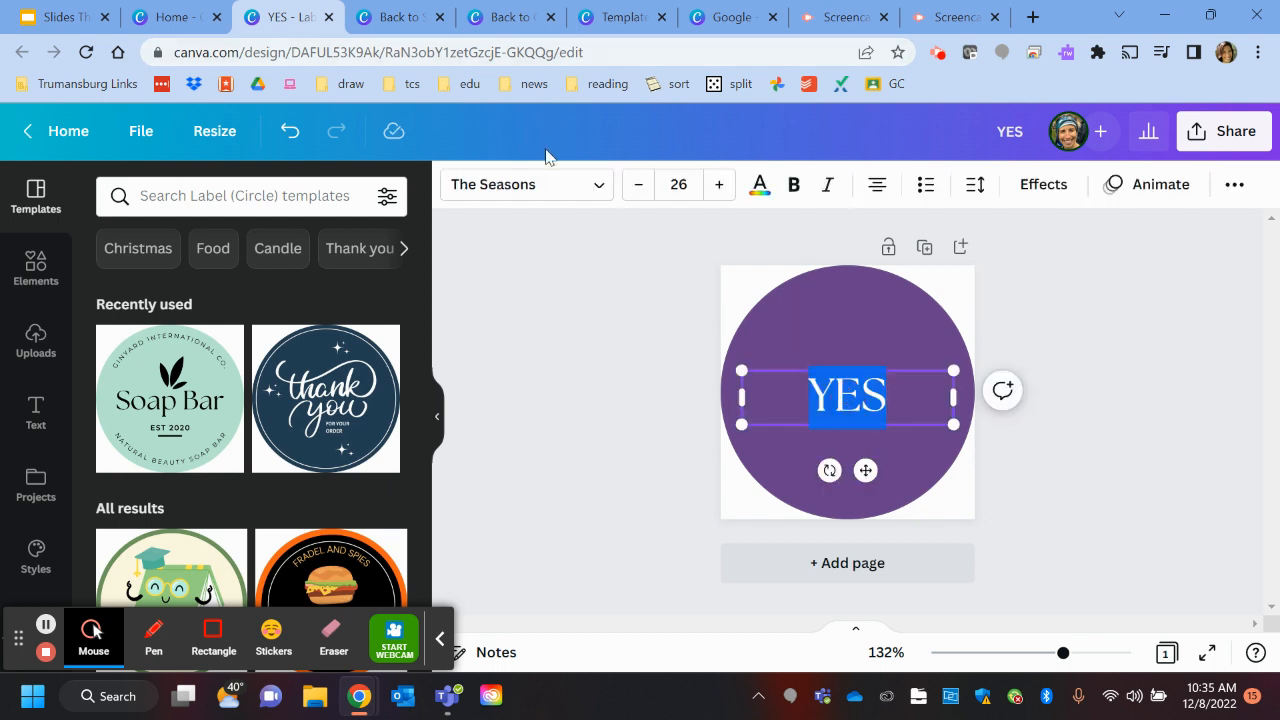
click(762, 186)
click(285, 287)
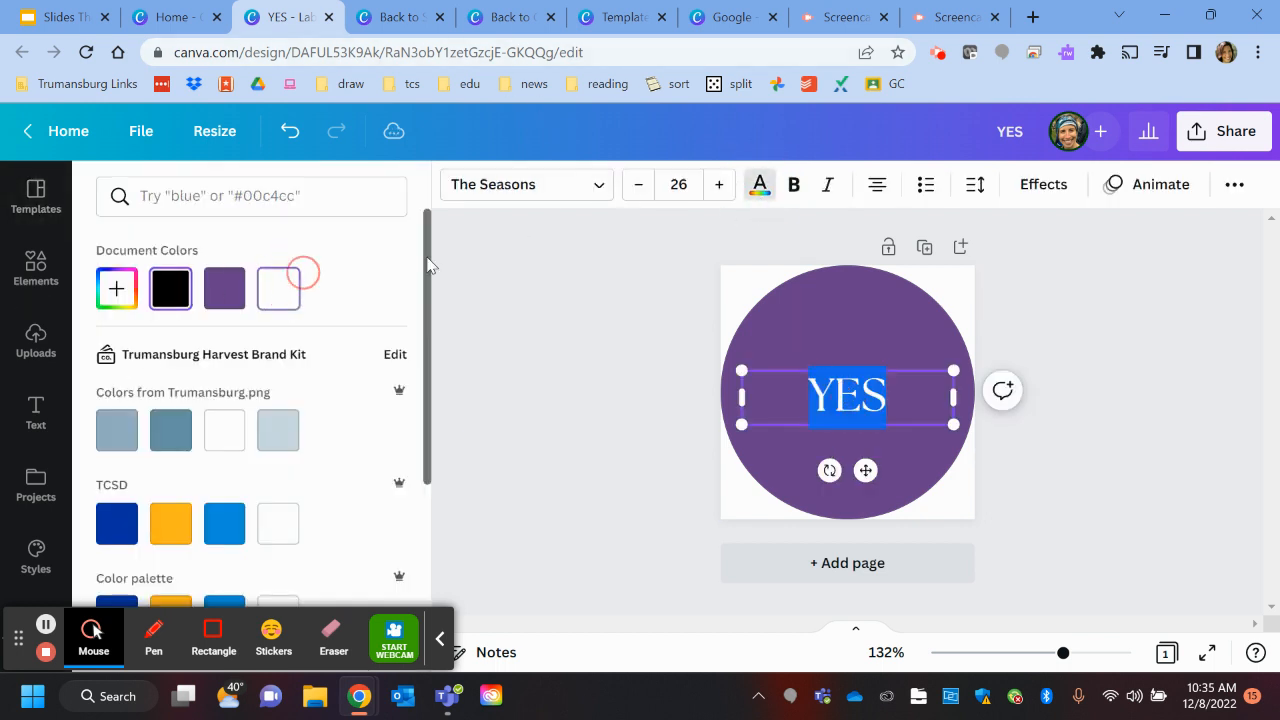
click(719, 184)
click(719, 184)
click(719, 184)
click(719, 184)
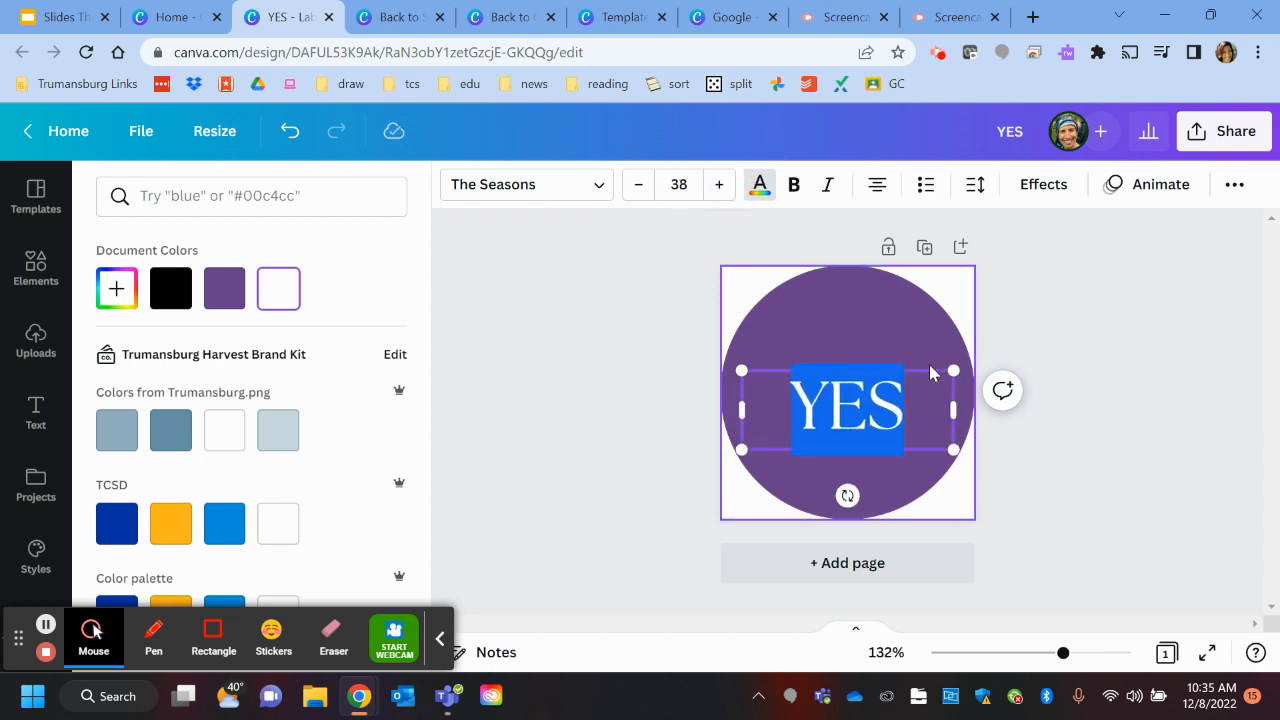
Move the YES text to the center of the purple circle and deselect it.
drag(922, 365, 923, 343)
click(1066, 451)
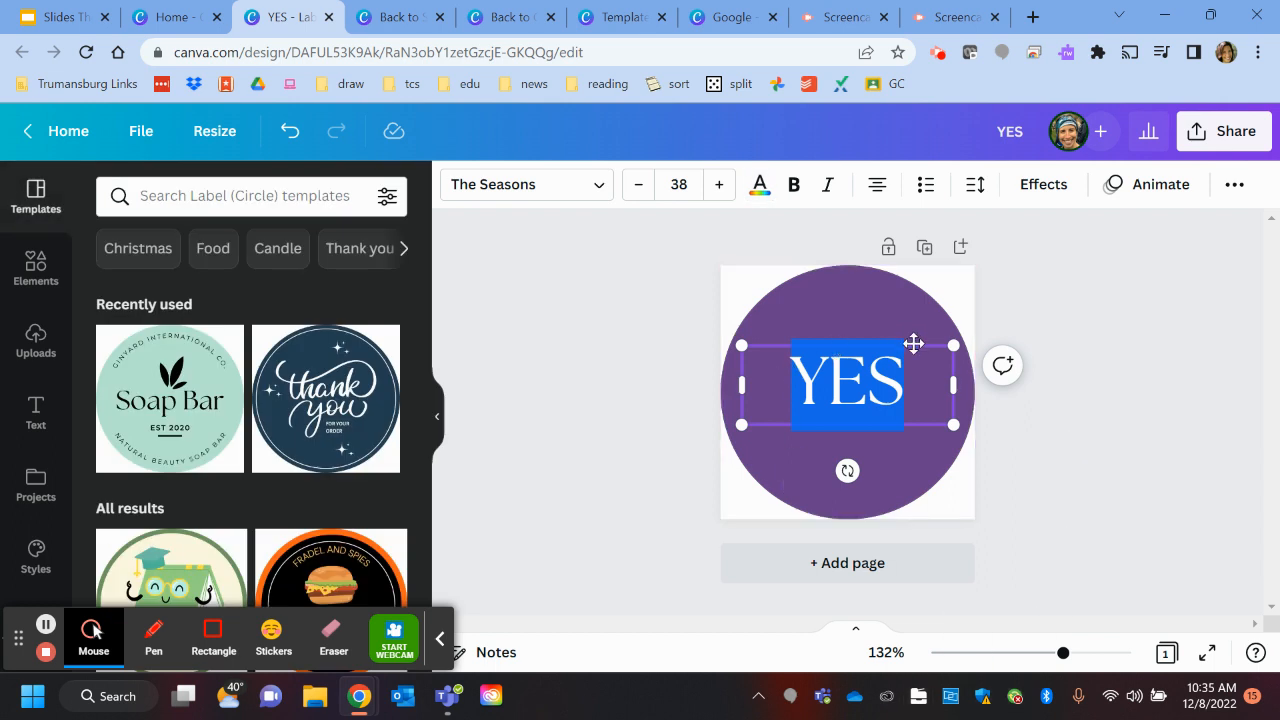
drag(913, 343, 911, 358)
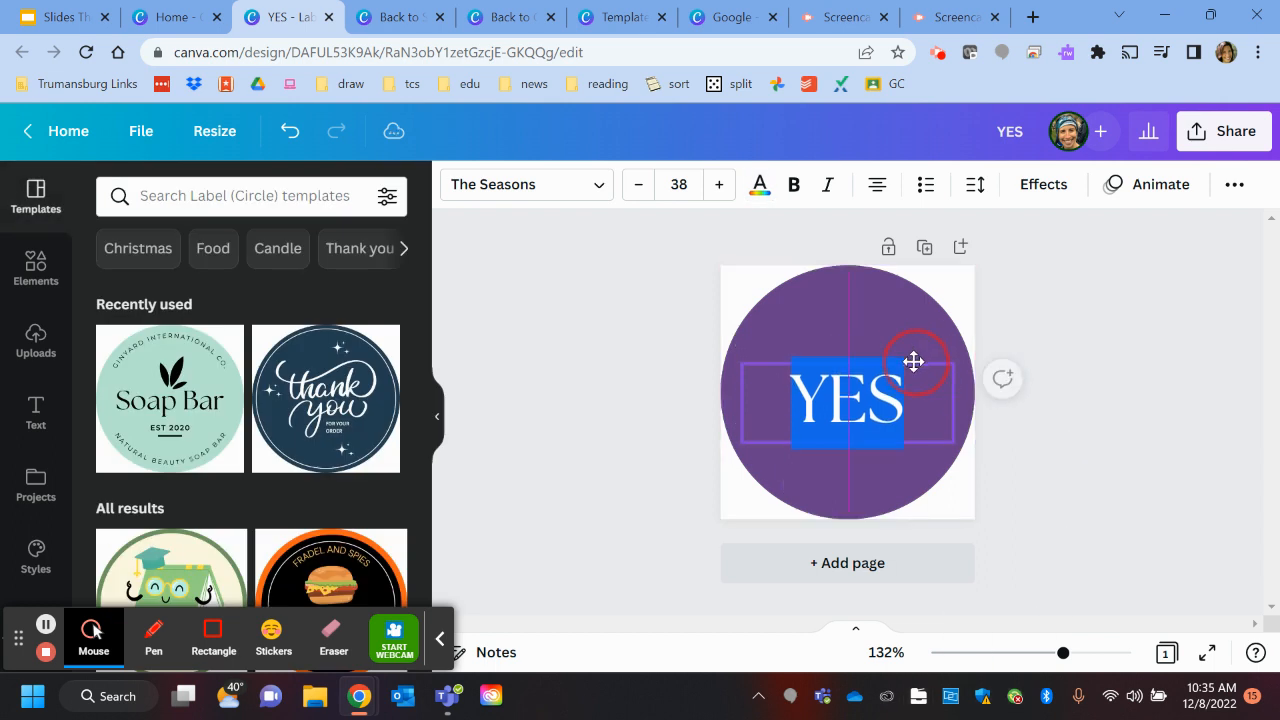
click(1135, 300)
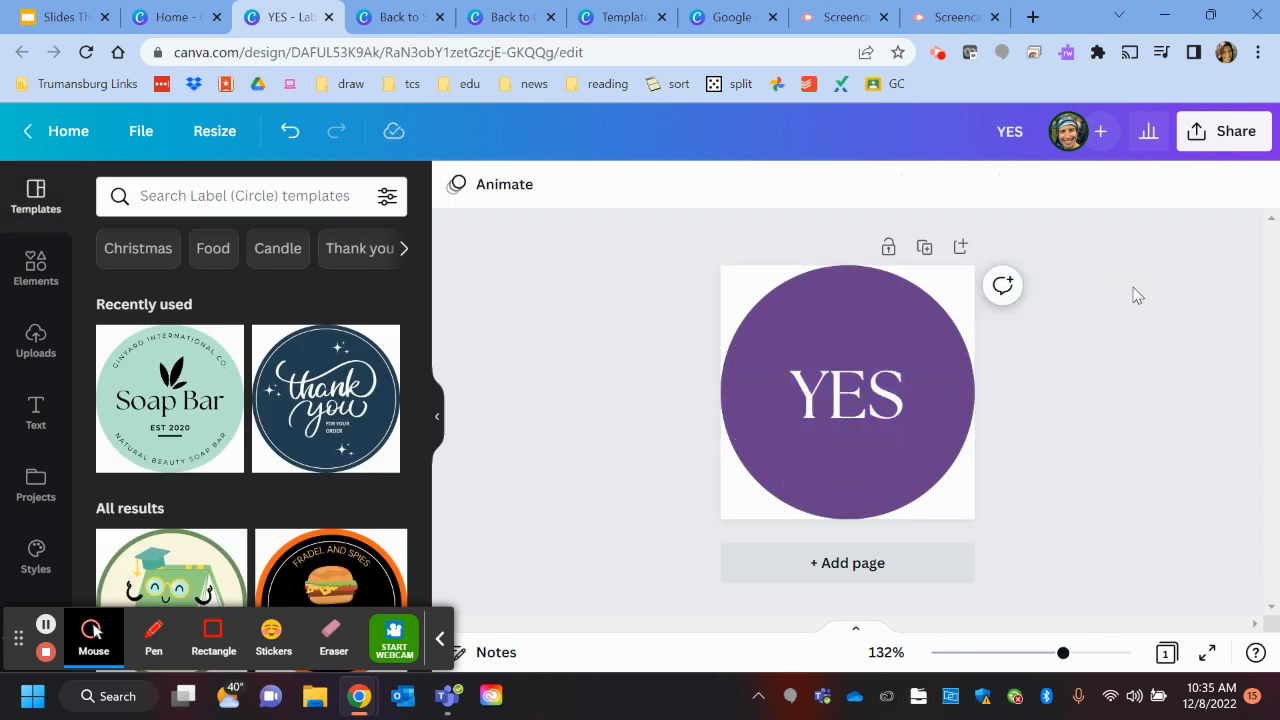
Download the label design as a PNG at size 1 (600 × 600 px).
click(1220, 140)
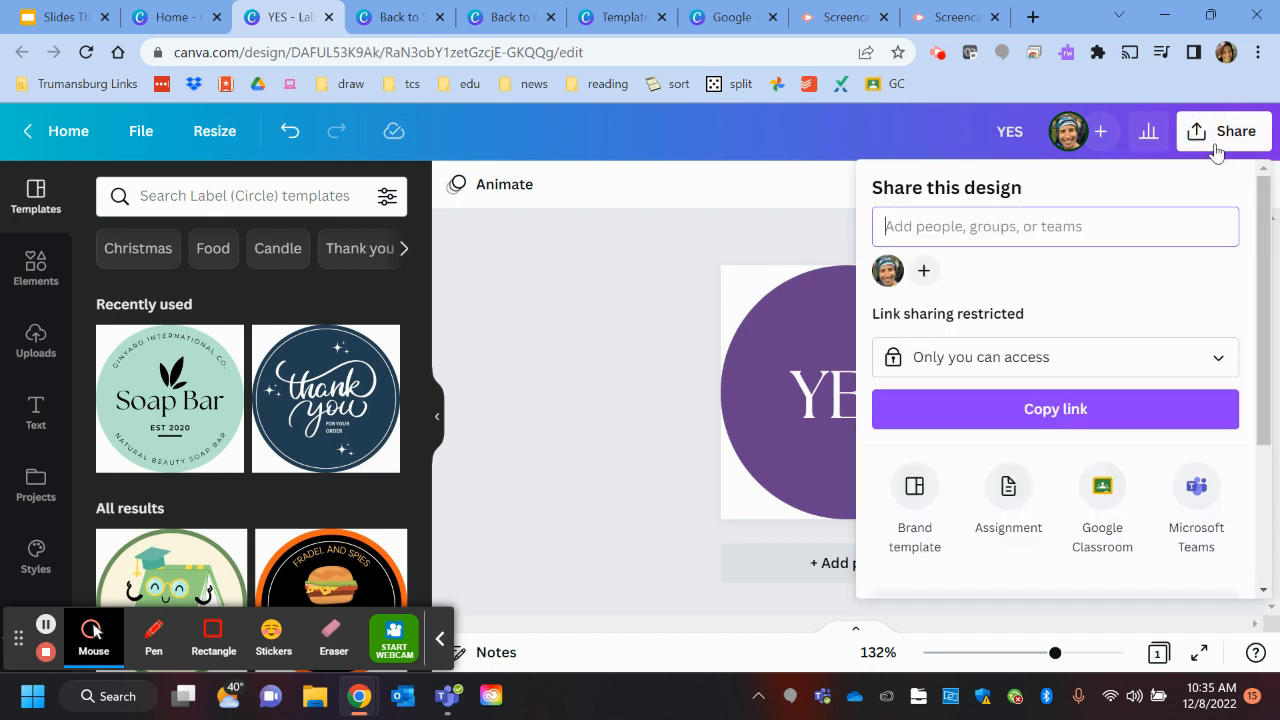
scroll(985, 376, down, 3)
click(950, 391)
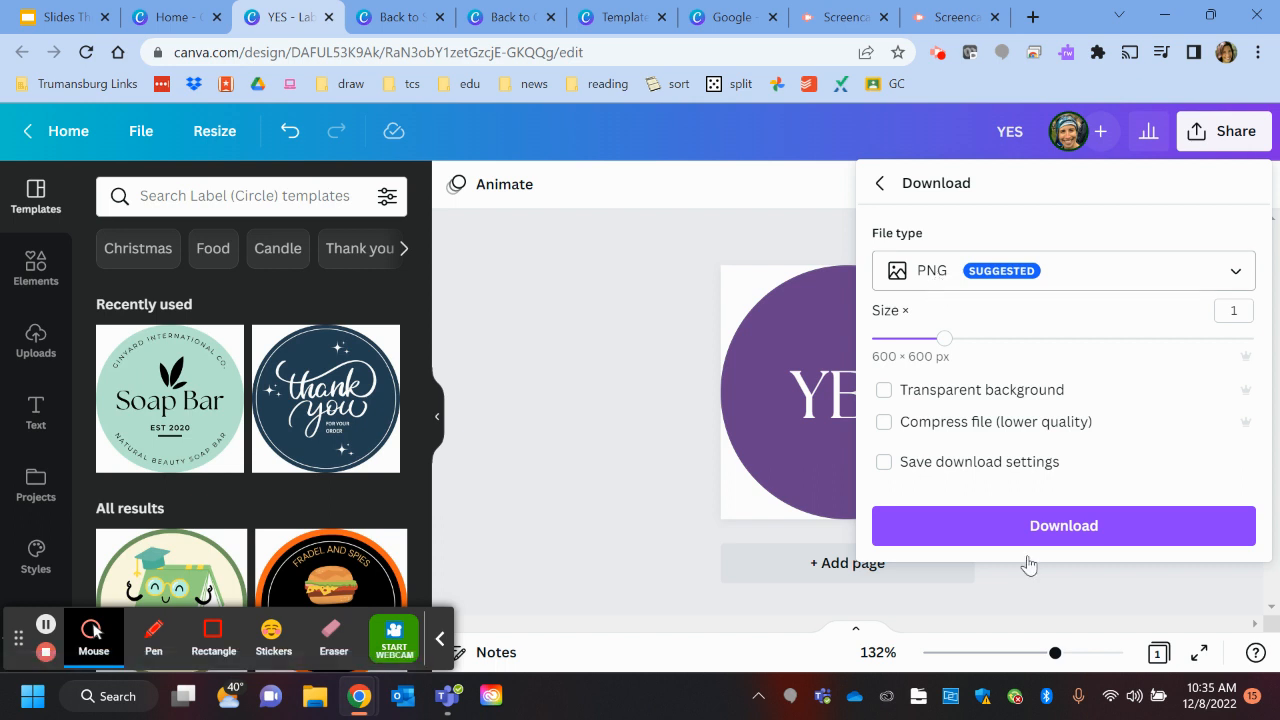
click(1062, 546)
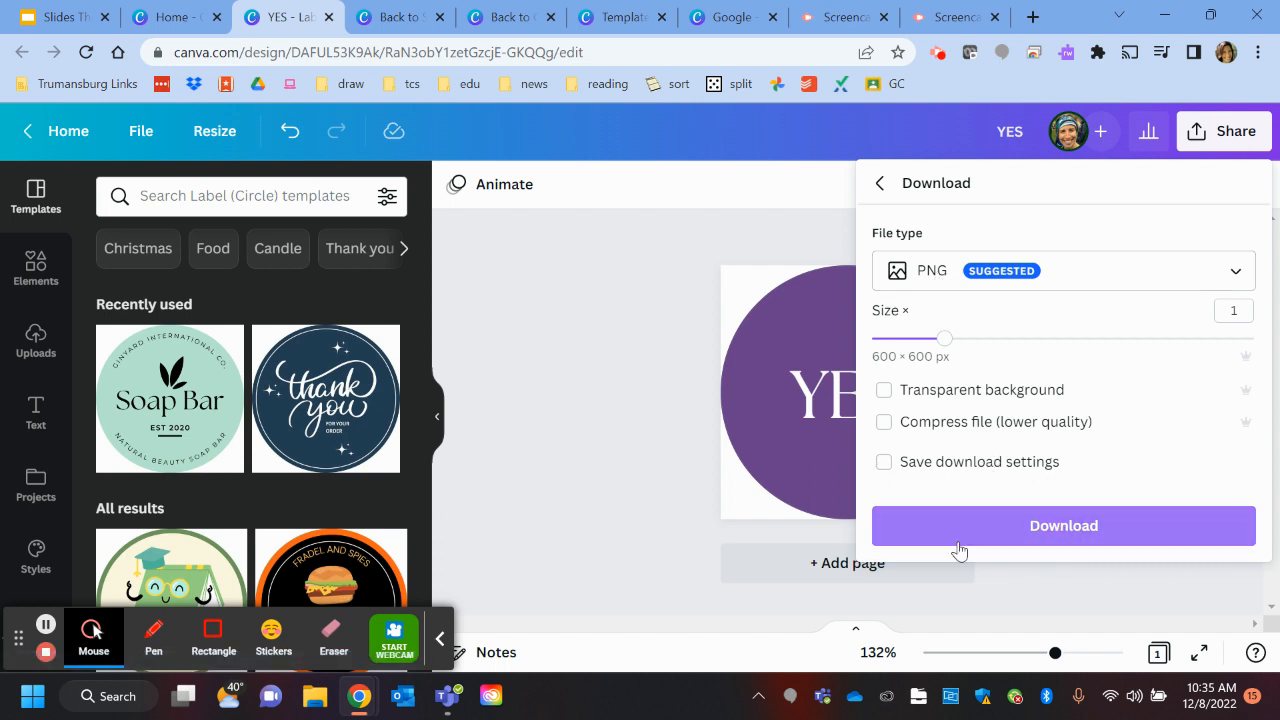
Enable a transparent background for the YES label and download it as a PNG, then dismiss the download notice.
click(882, 390)
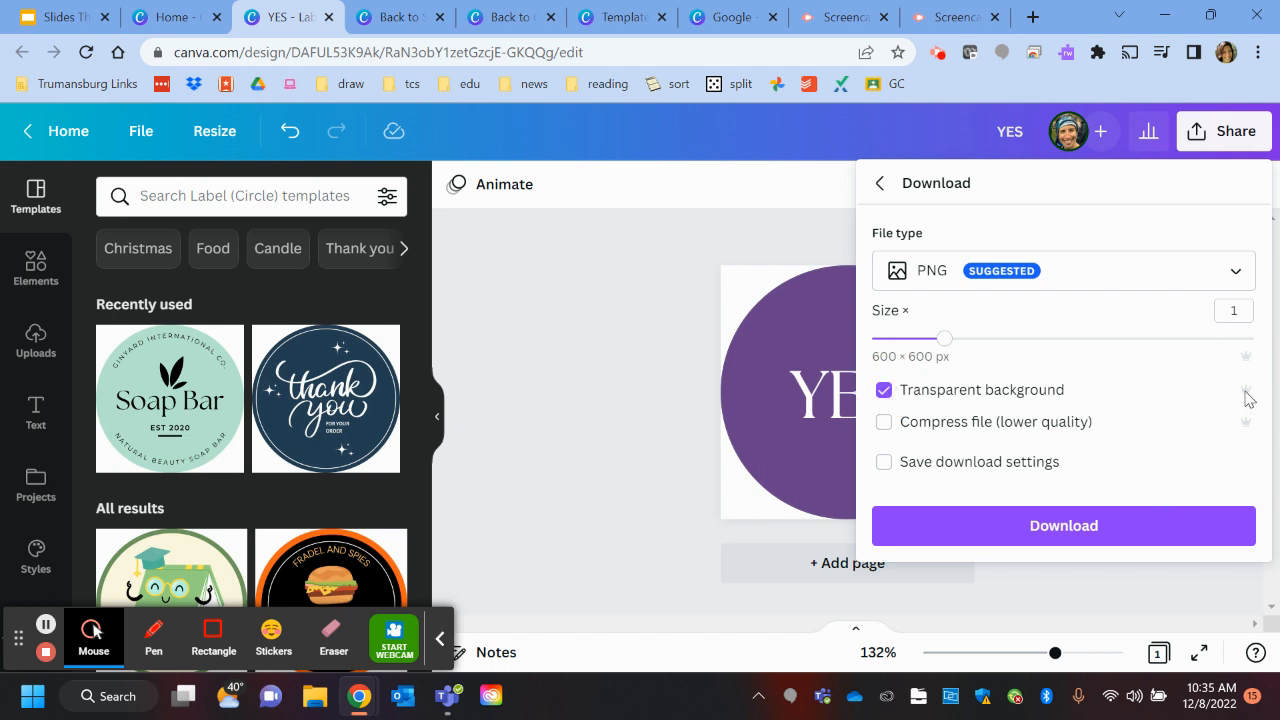
click(1095, 538)
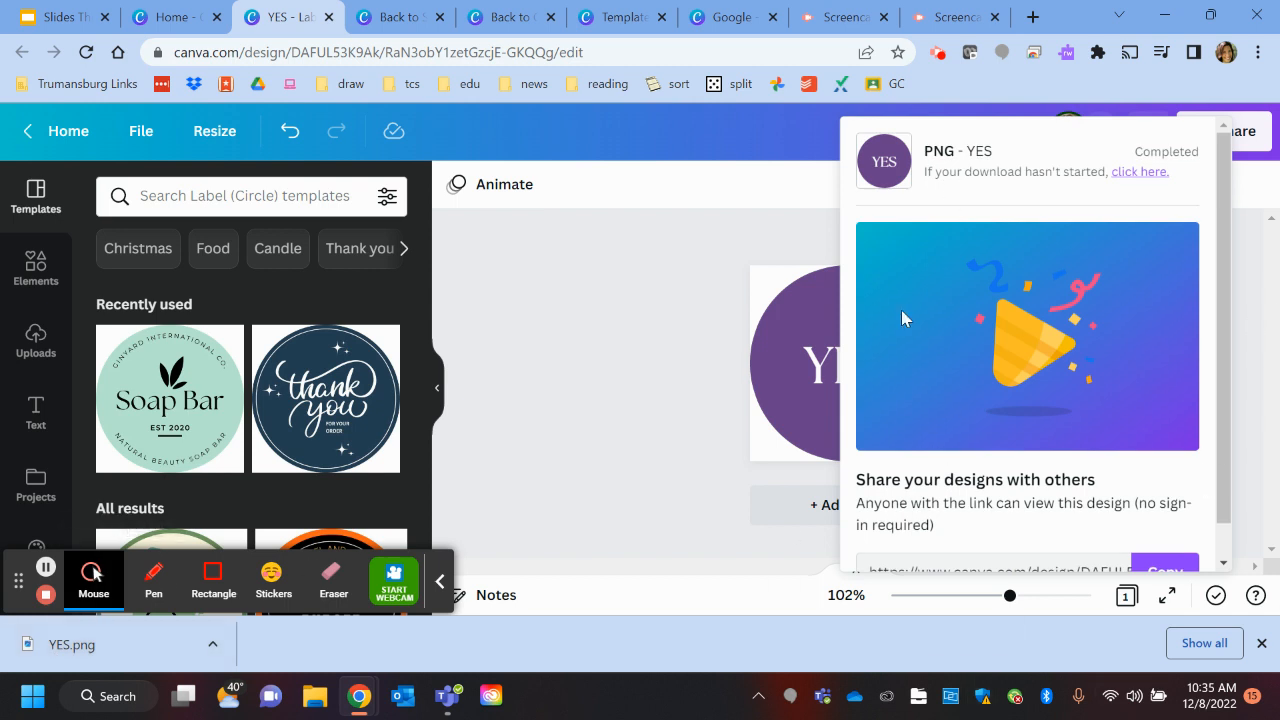
click(668, 405)
Replace the YES text on the purple circle with NO and rename the design NO.
double_click(873, 356)
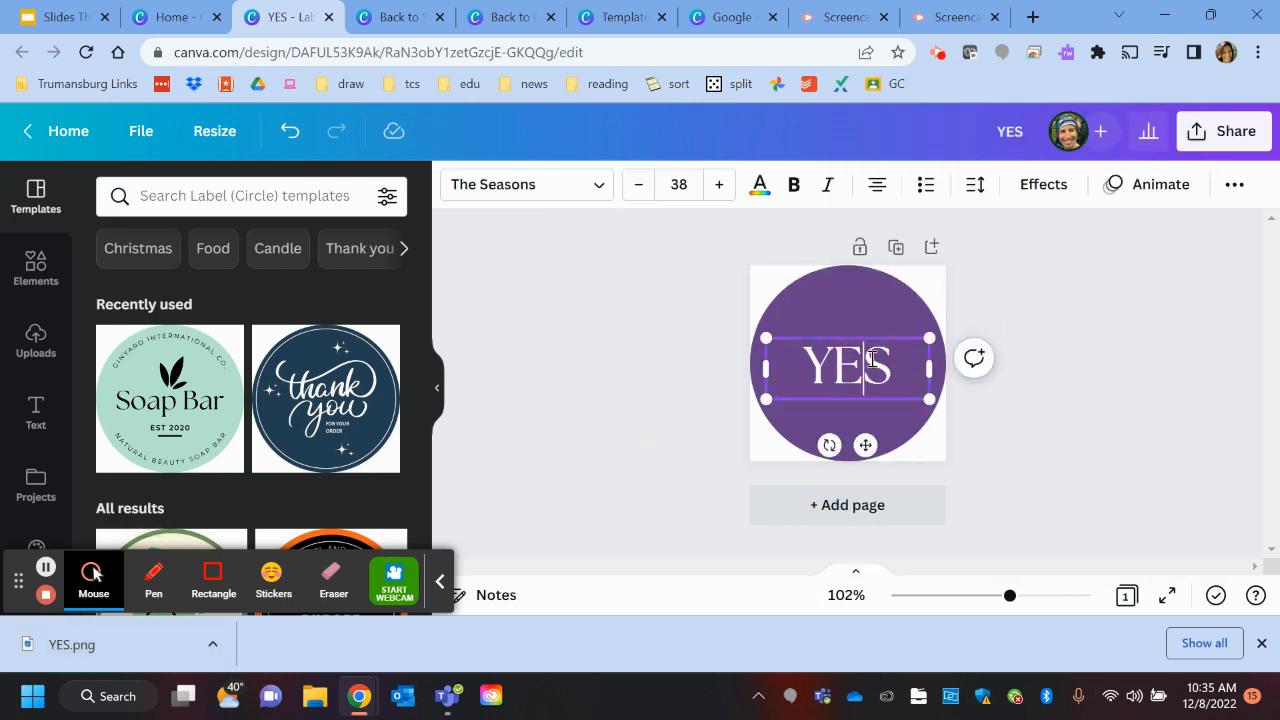
text(No)
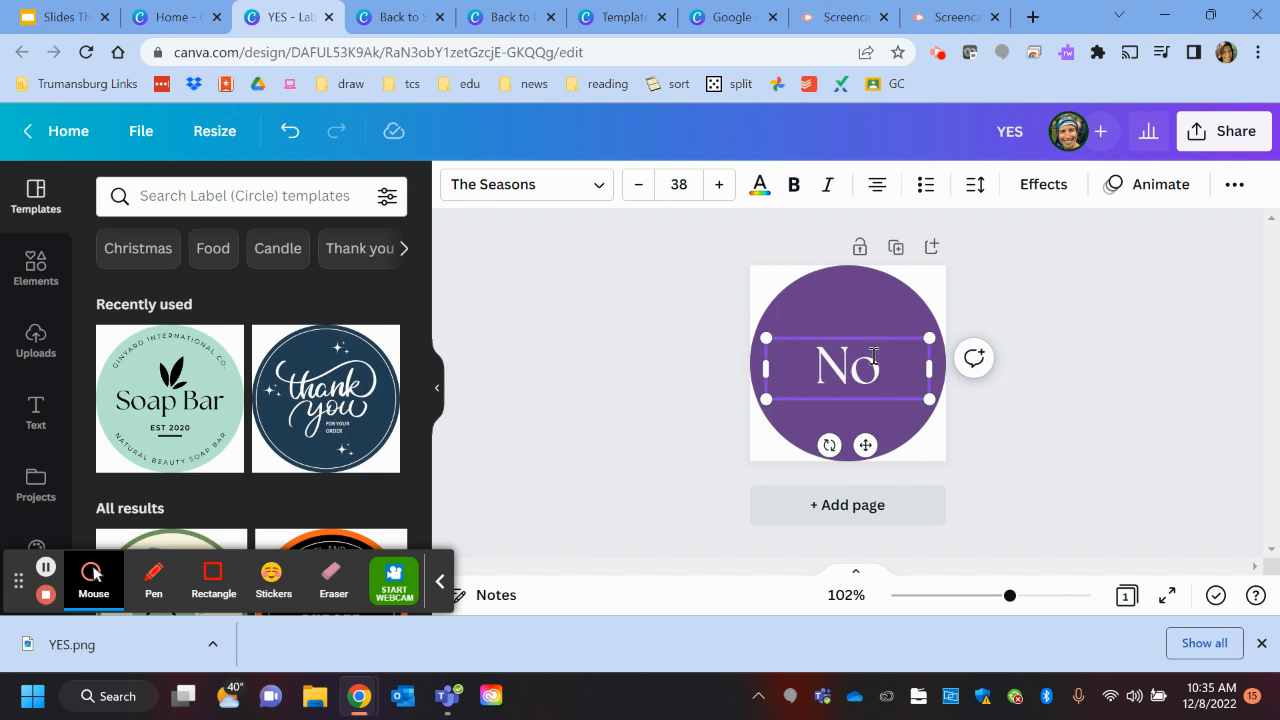
key(BackSpace)
text(O)
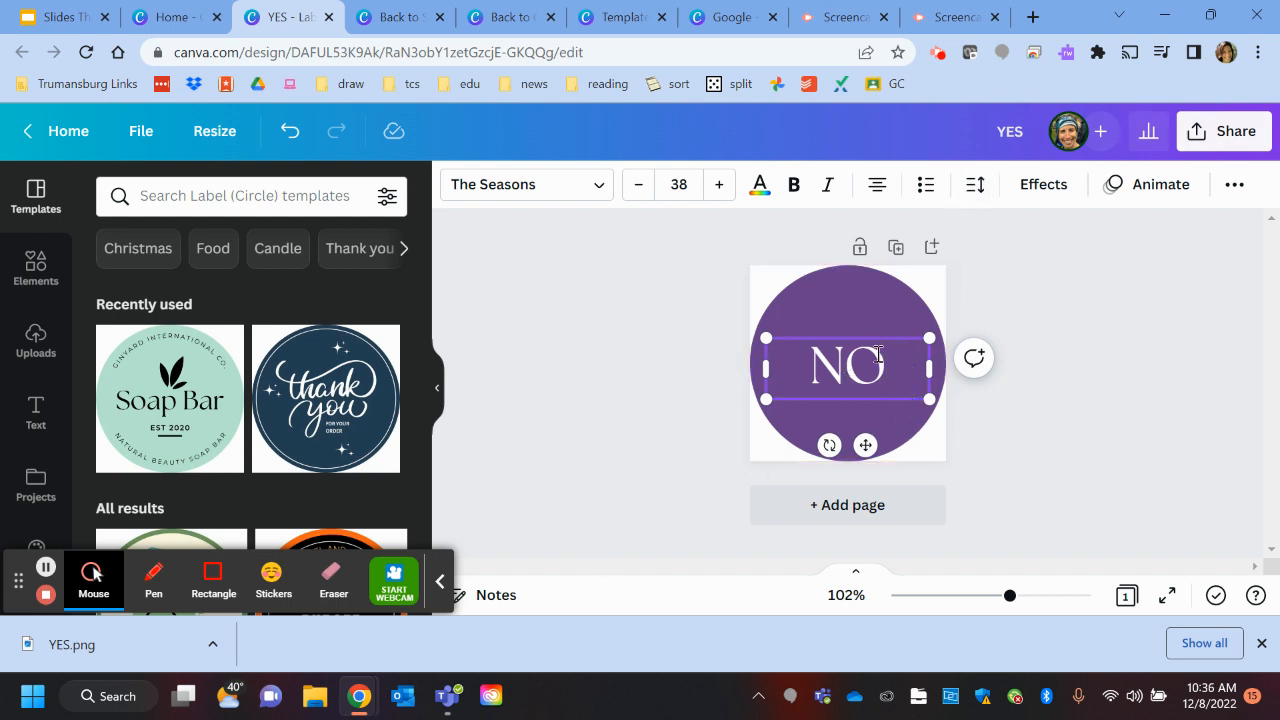
click(1000, 132)
Download the NO label as a PNG at size 1 with a transparent background and deselect the text.
click(1233, 147)
scroll(995, 470, down, 3)
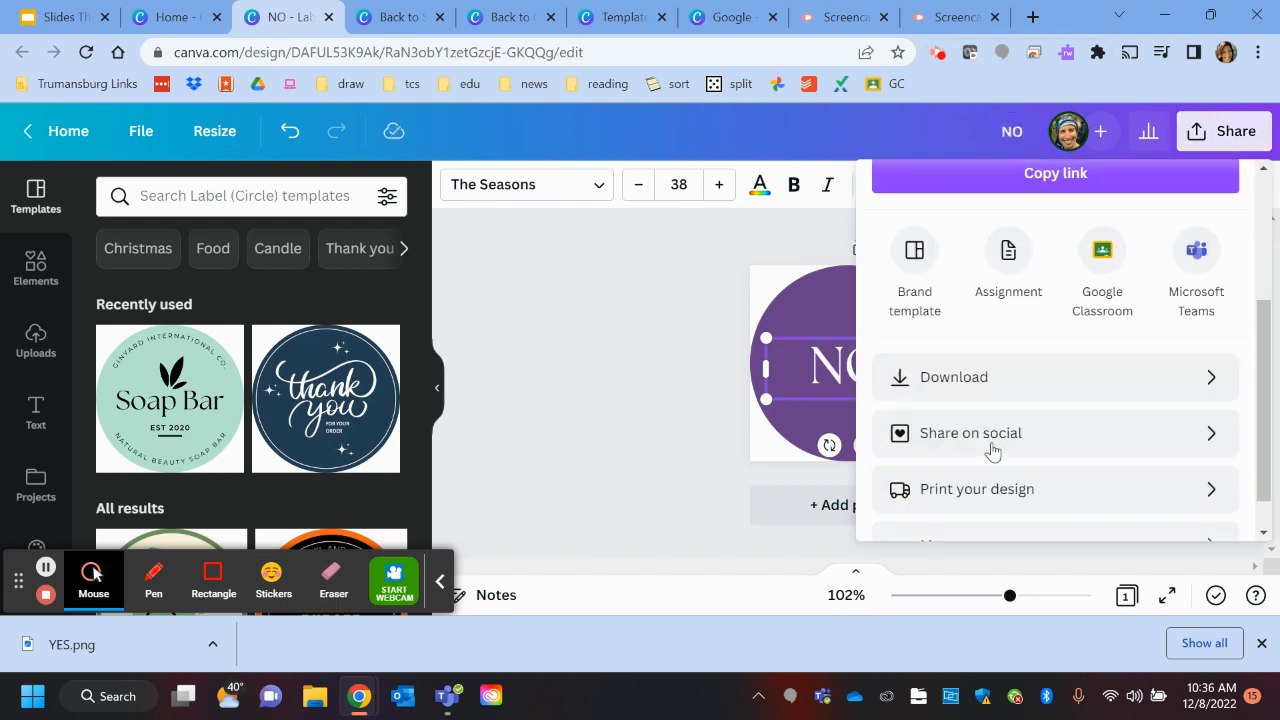
click(1000, 345)
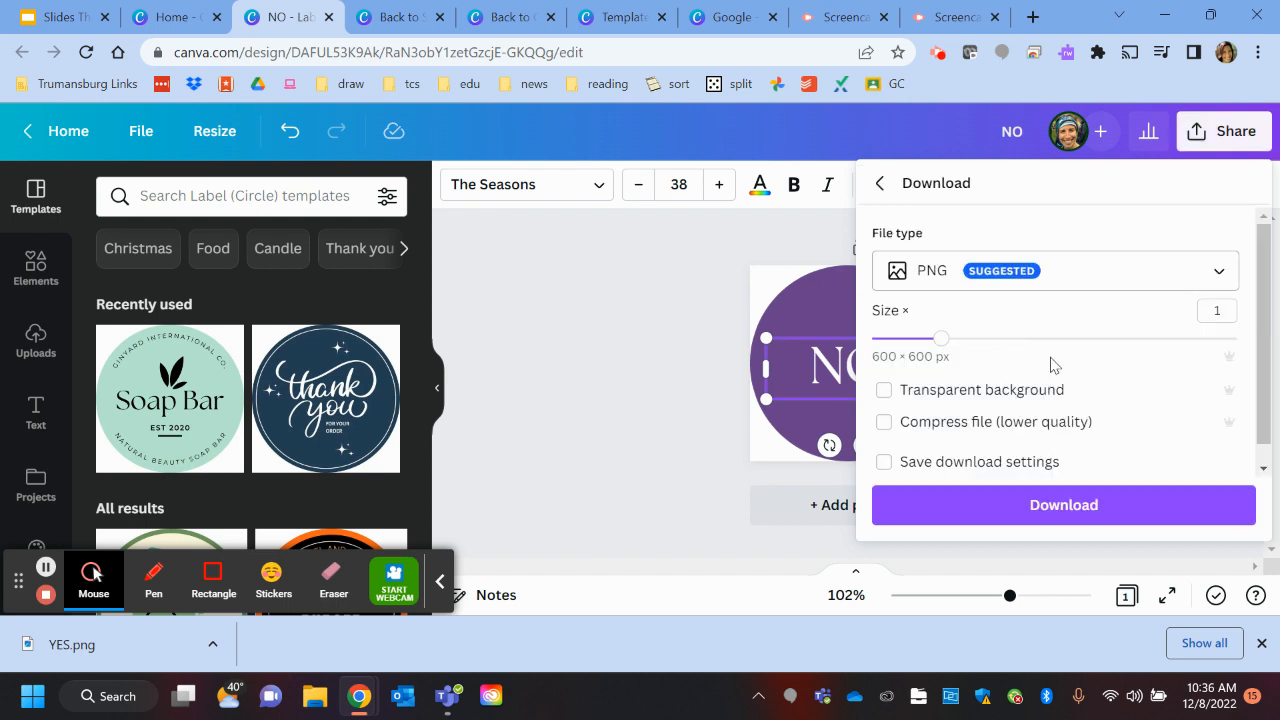
click(886, 393)
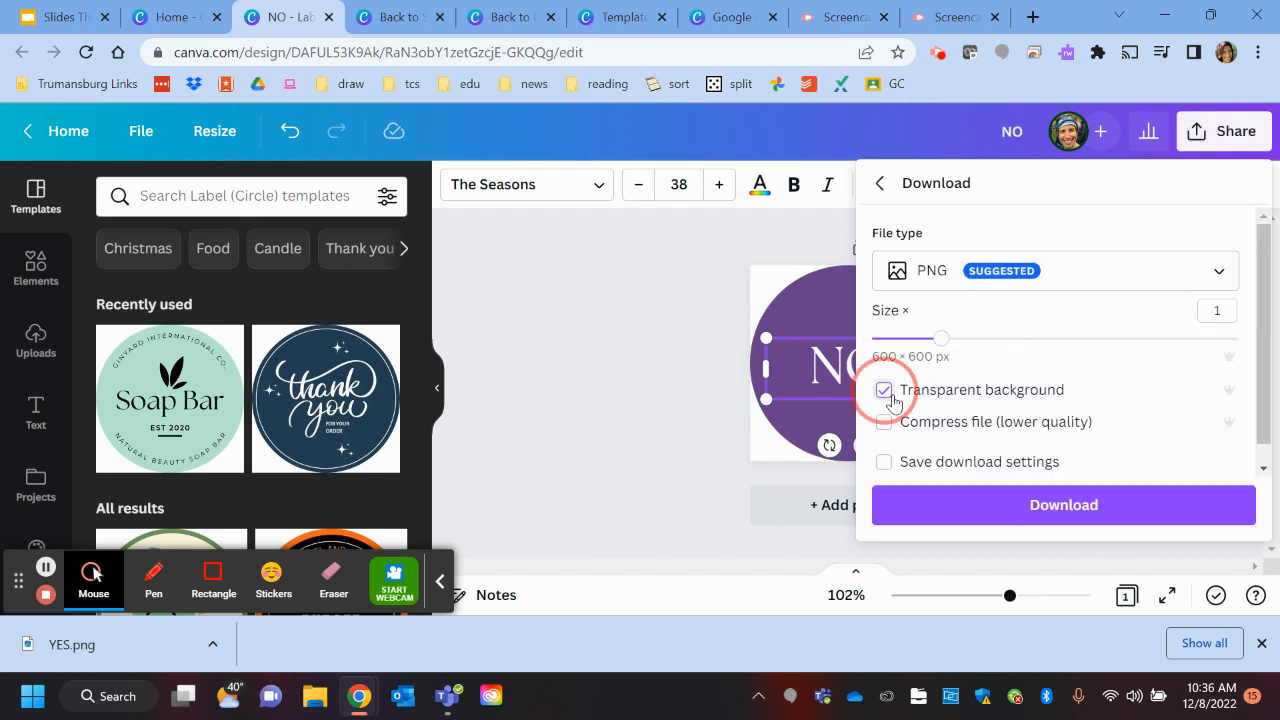
click(1046, 512)
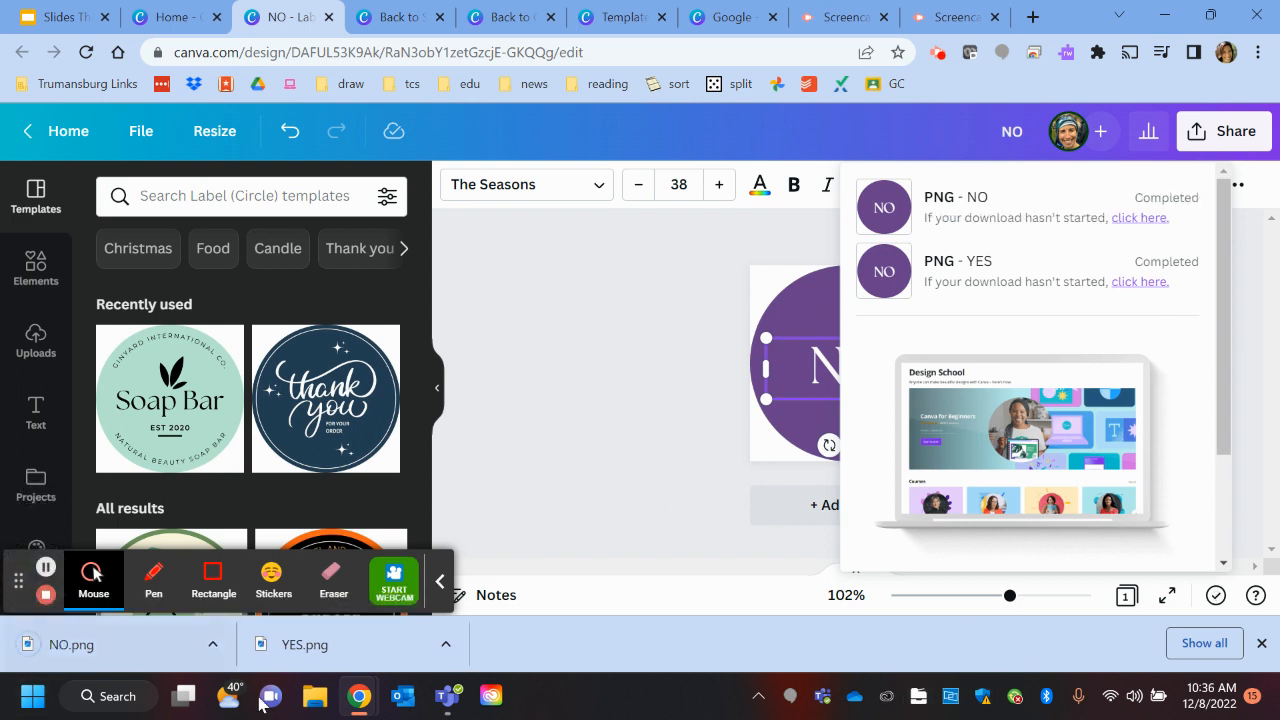
click(650, 401)
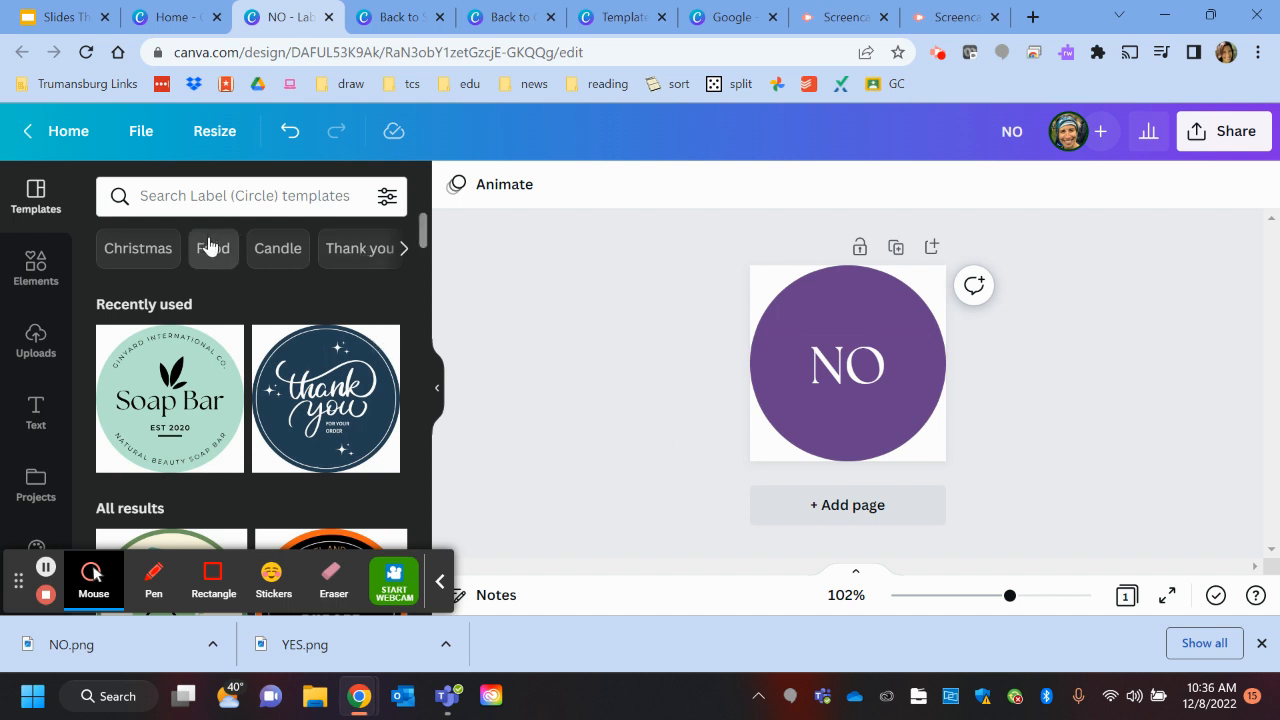
Return to the Canva home page and create a new Presentation (16:9) design.
click(132, 136)
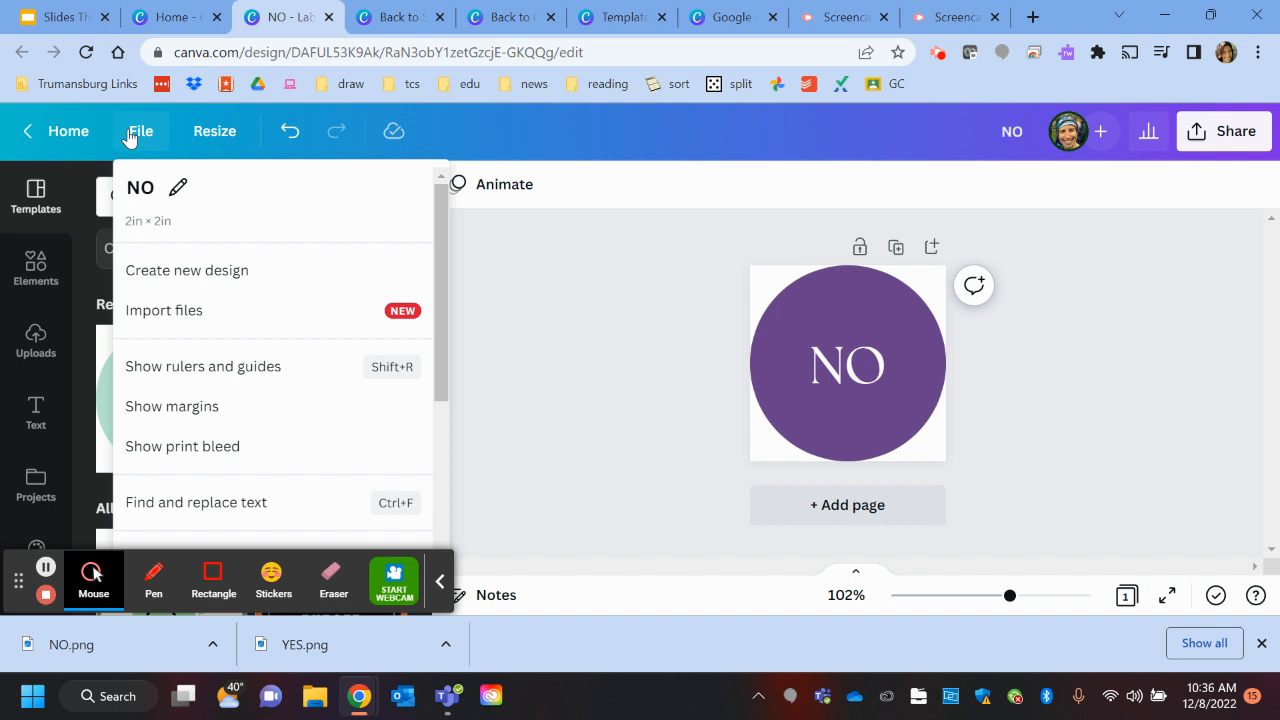
click(60, 139)
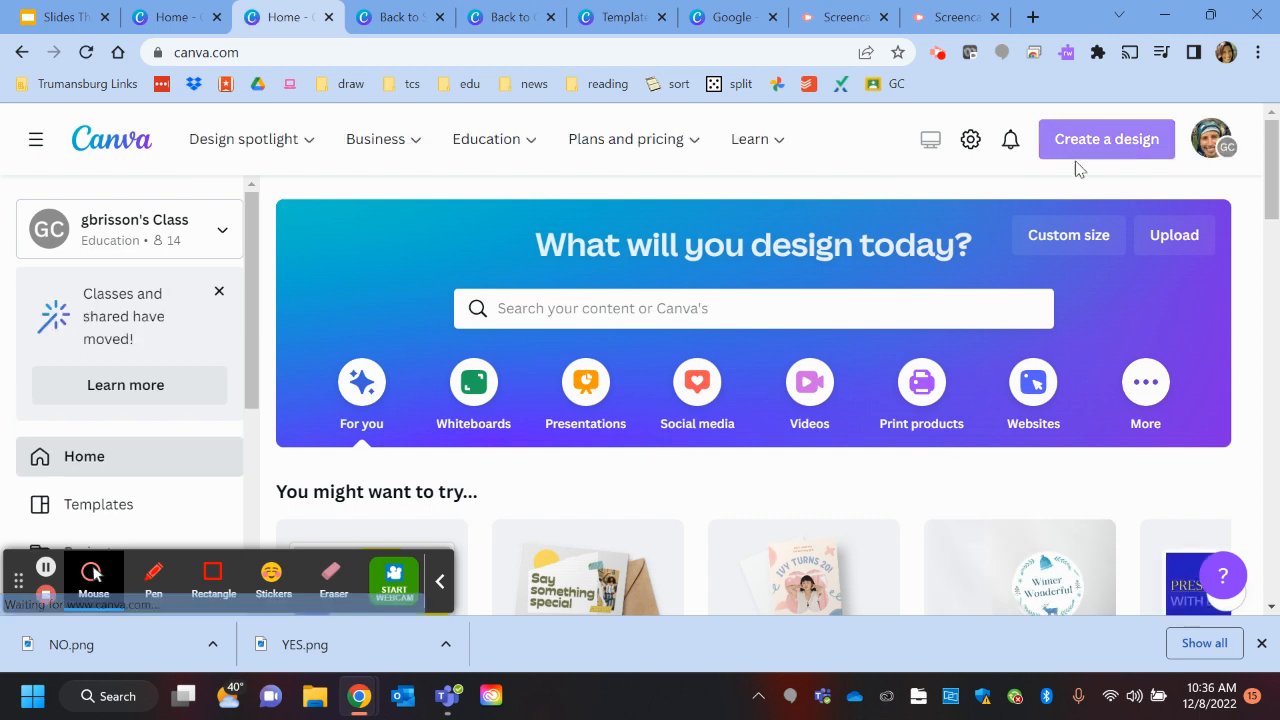
click(1056, 140)
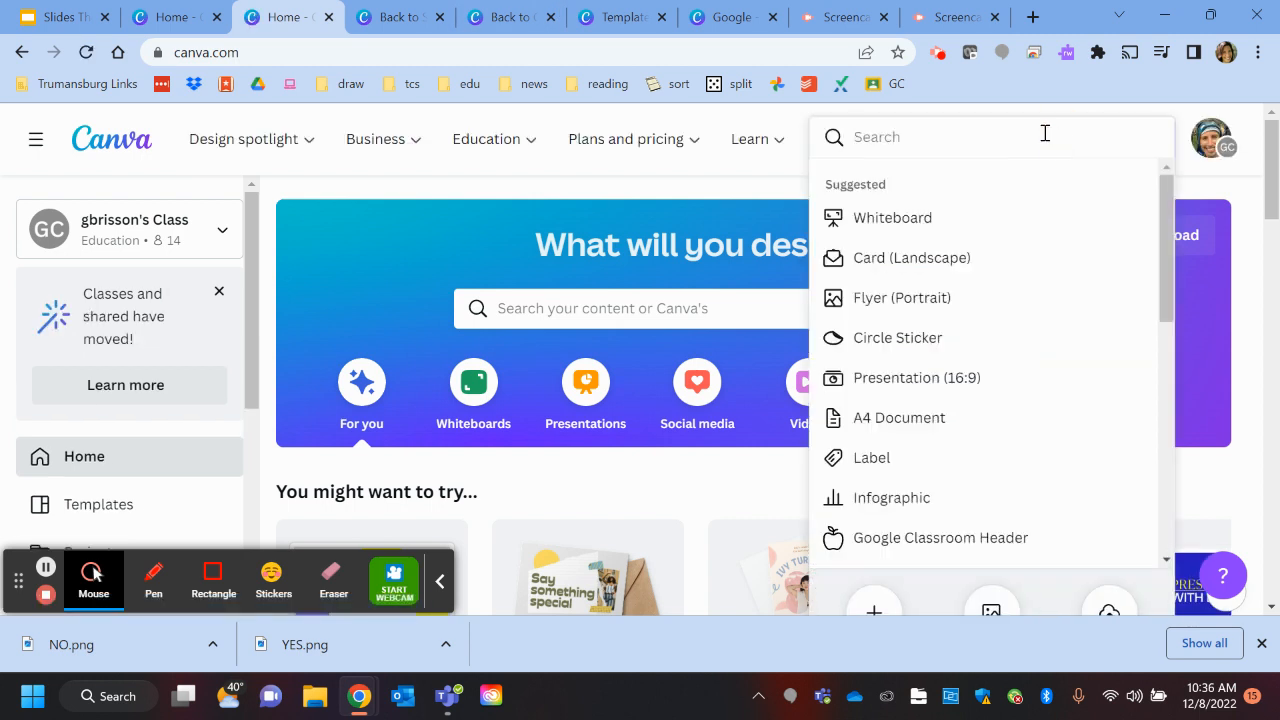
click(916, 386)
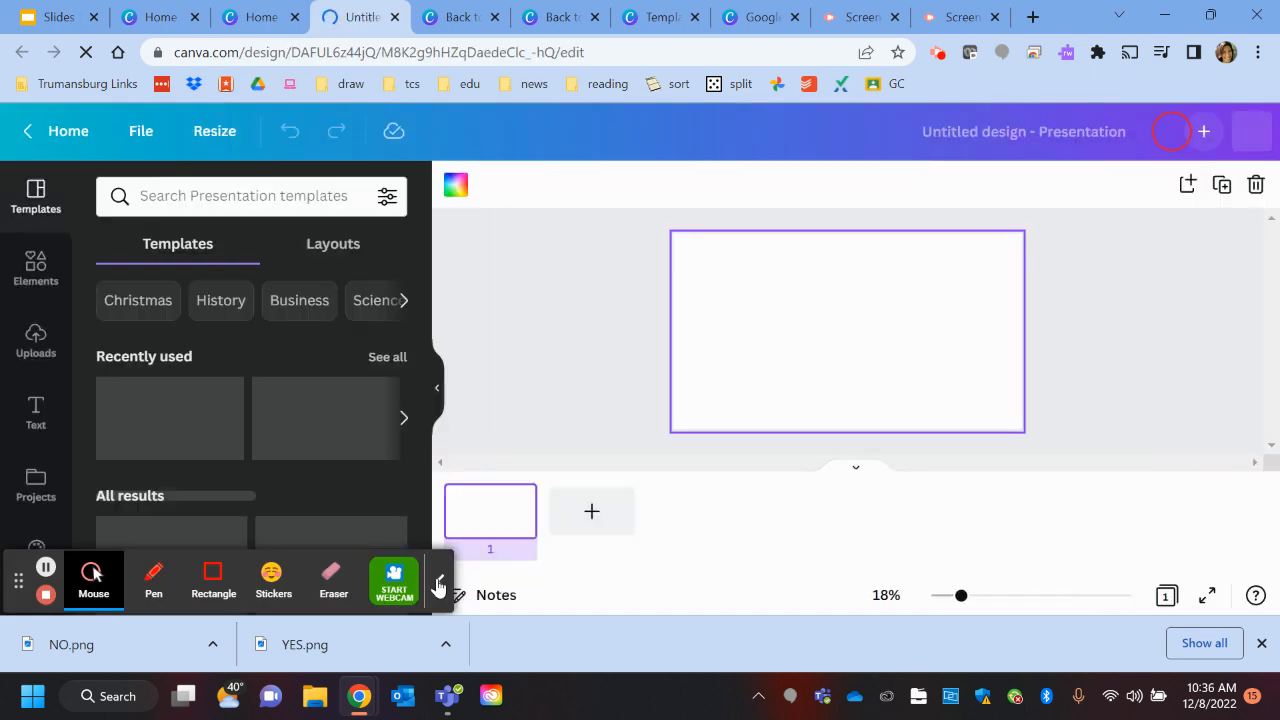
click(438, 582)
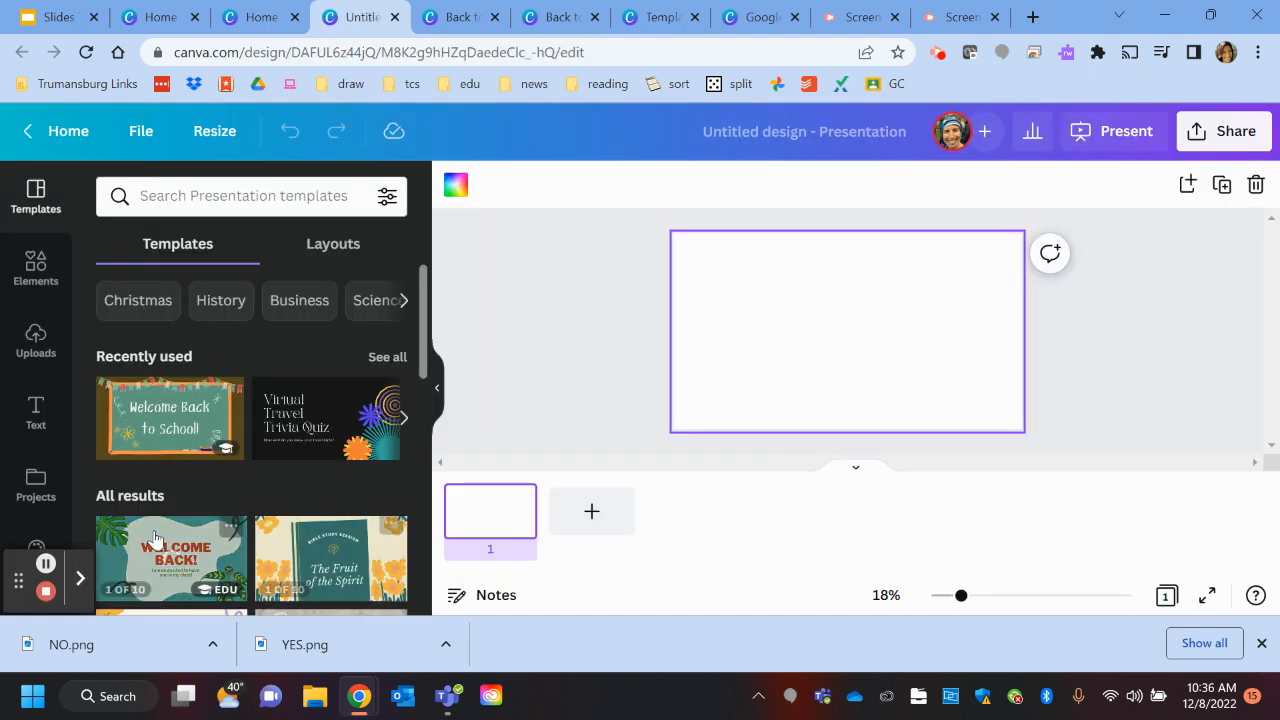
Apply the cover page of the Cute Colorfull Passive Voice Presentation template to the blank slide.
scroll(173, 516, down, 5)
scroll(200, 450, up, 5)
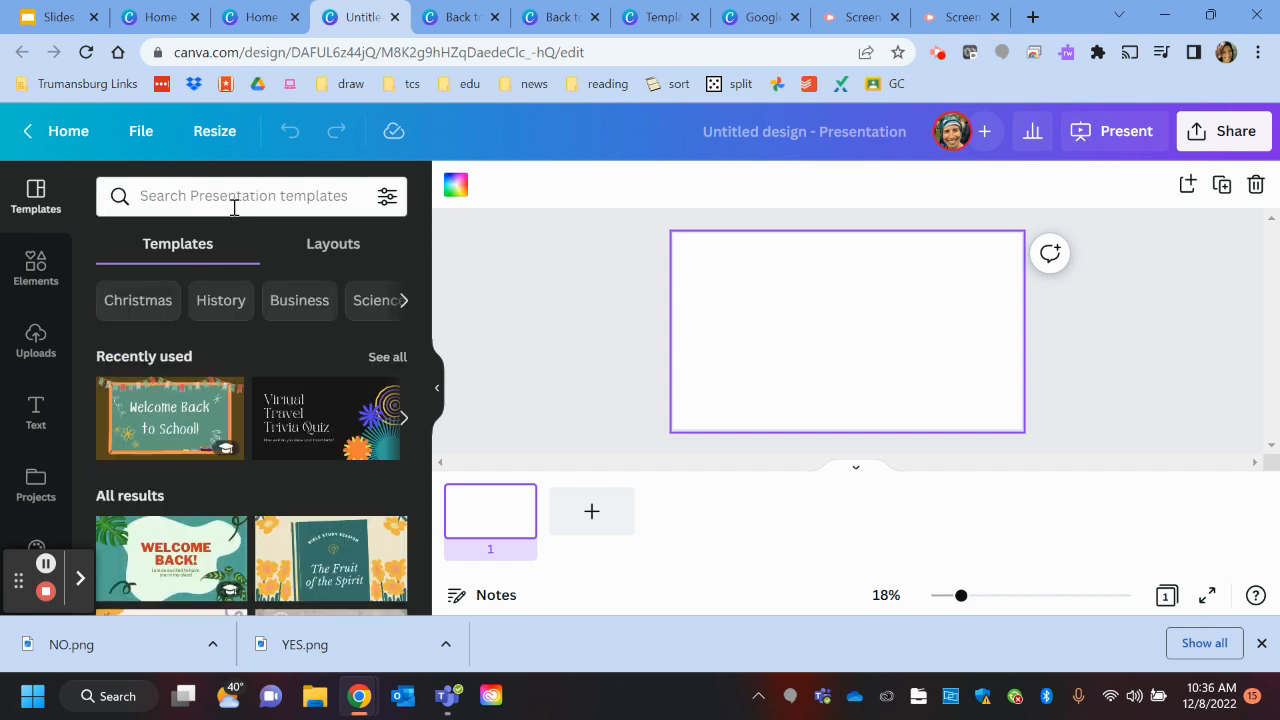
scroll(260, 440, down, 5)
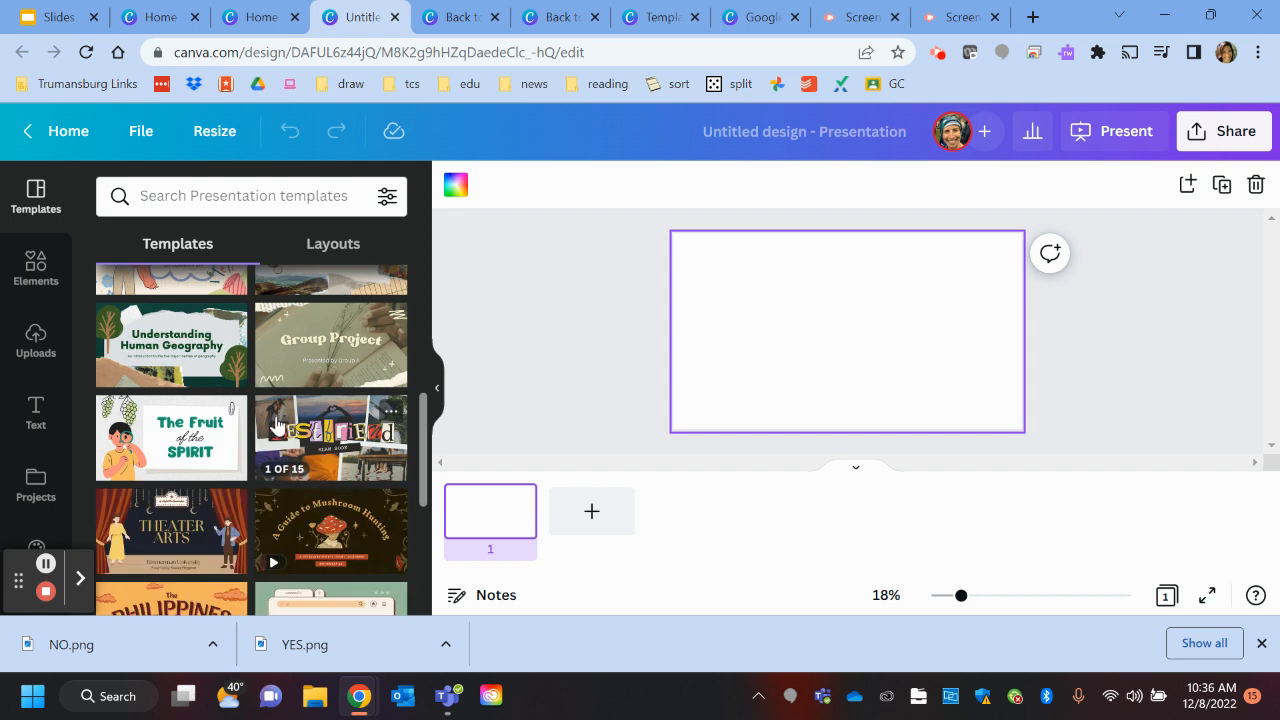
scroll(280, 420, down, 10)
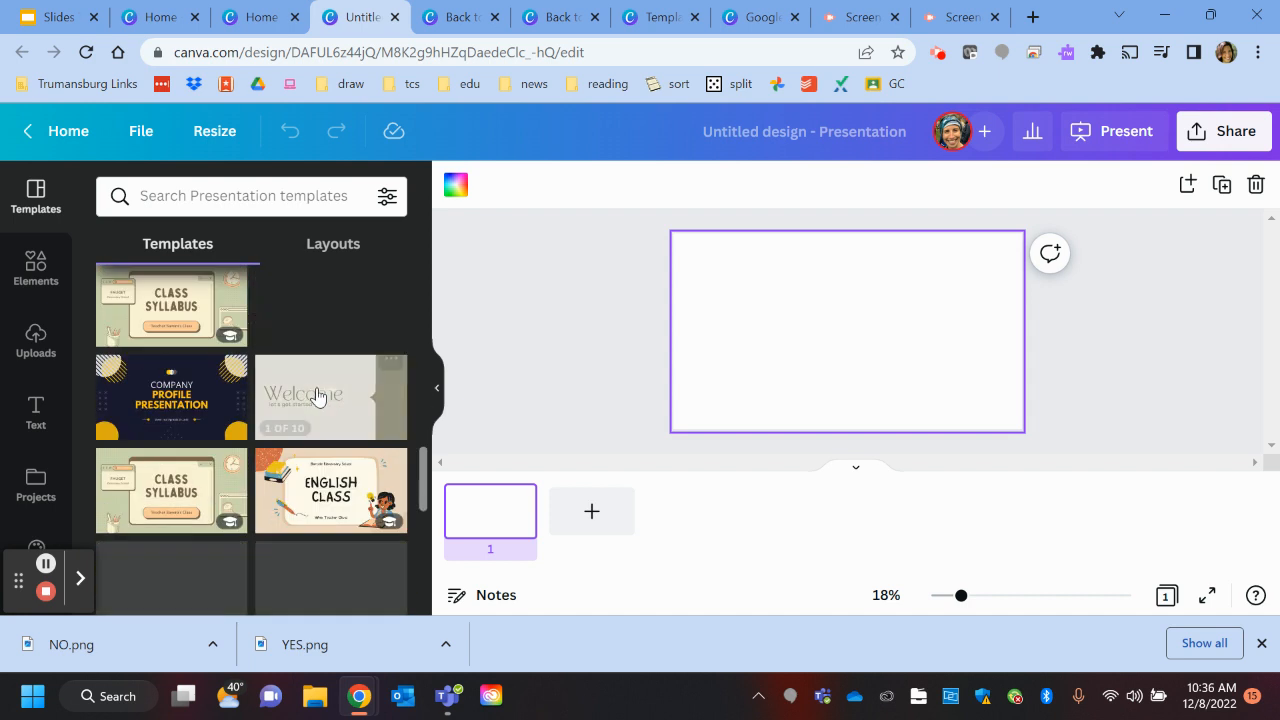
scroll(317, 410, down, 6)
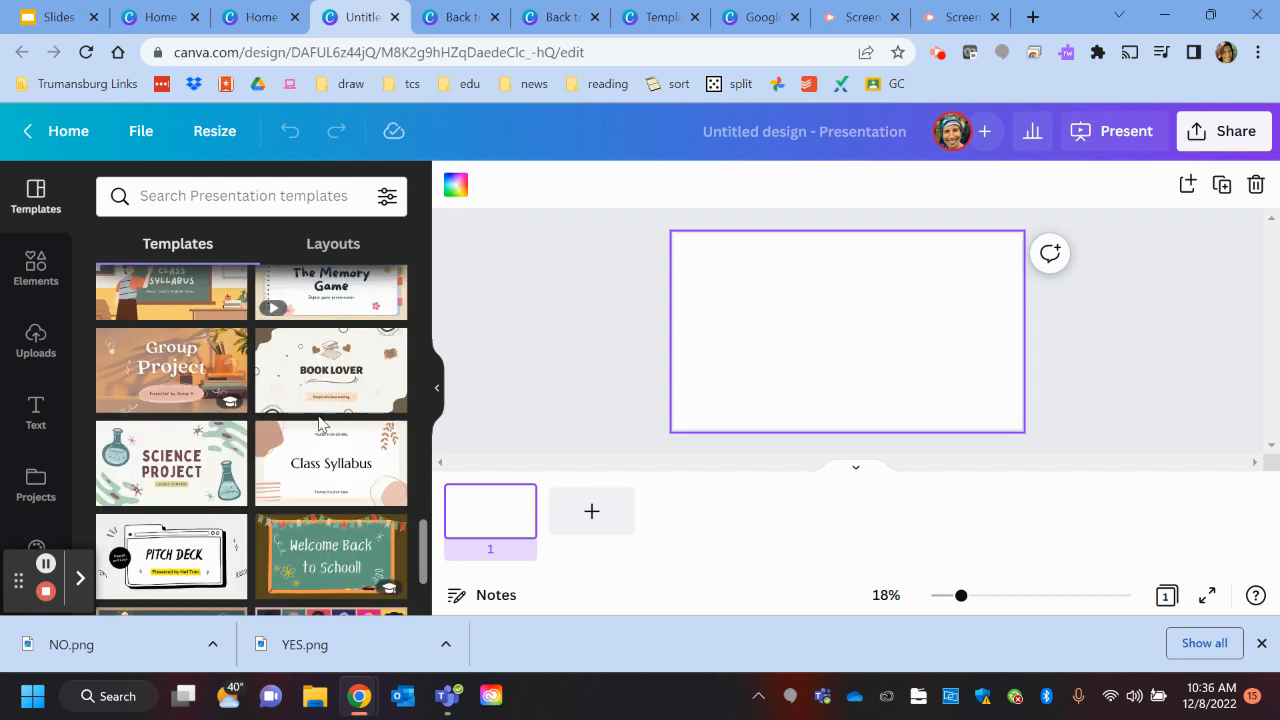
scroll(315, 430, down, 3)
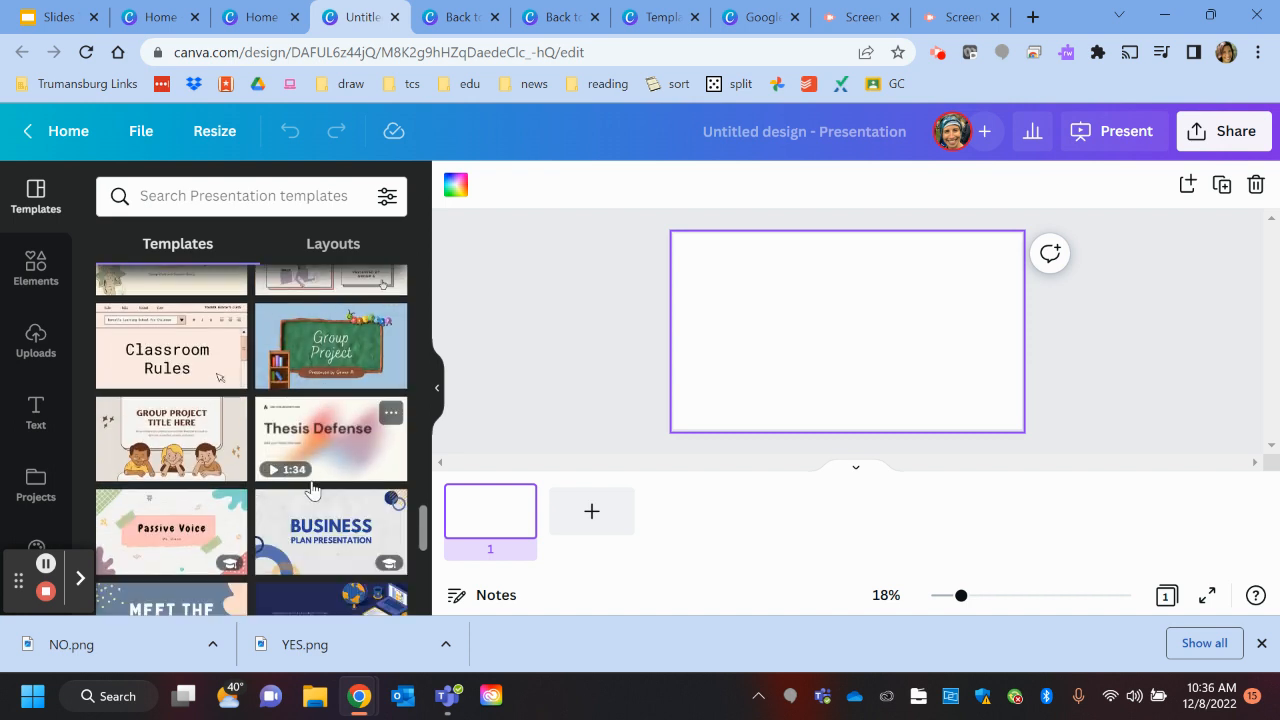
scroll(352, 458, down, 2)
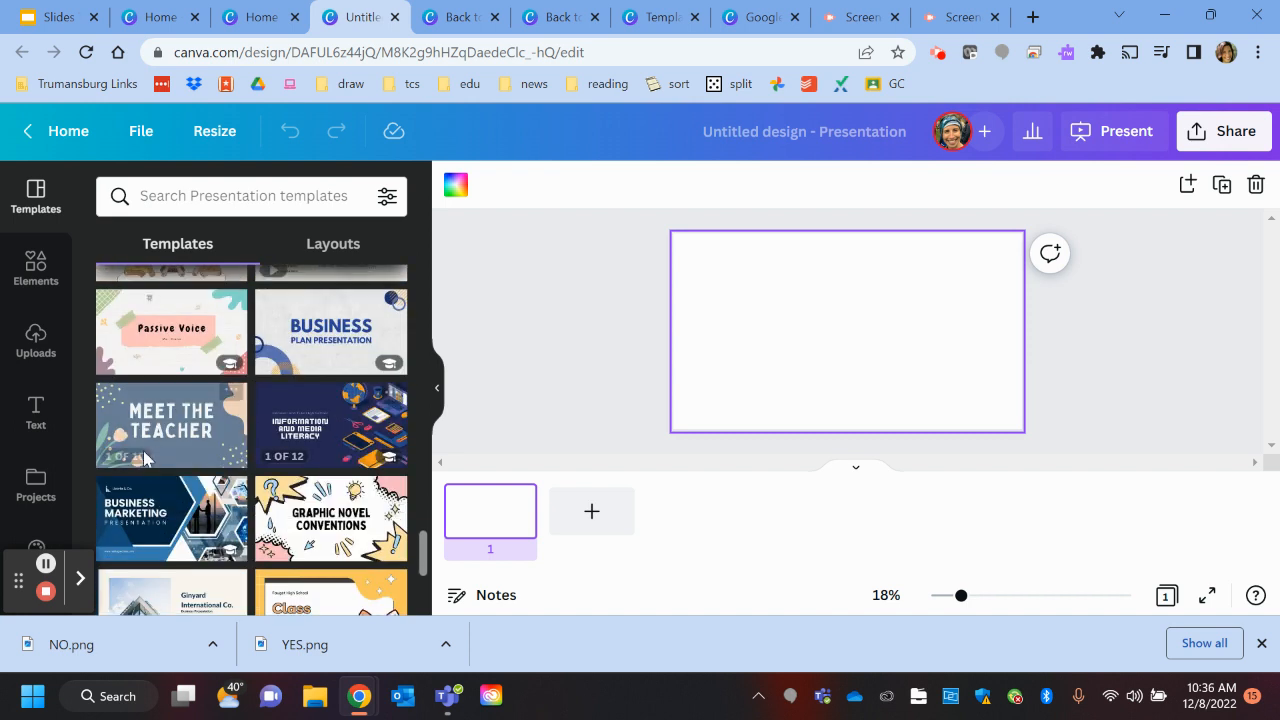
click(148, 329)
scroll(237, 391, down, 3)
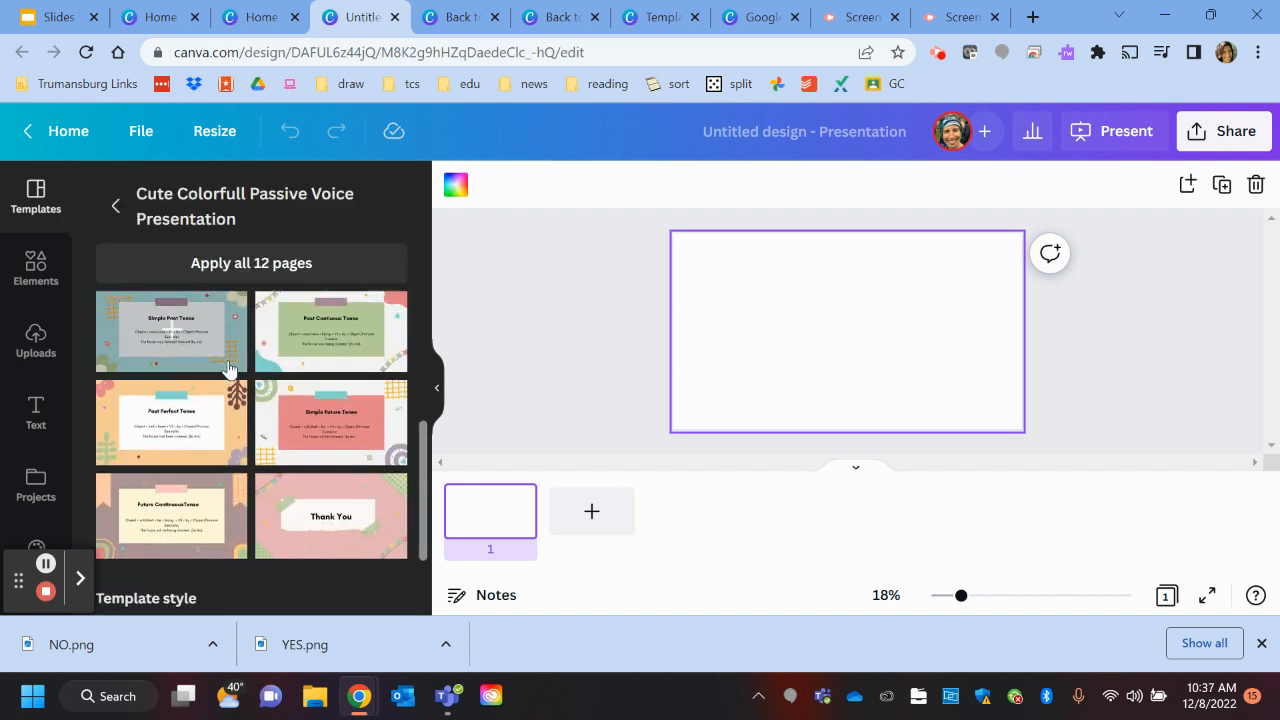
scroll(314, 469, up, 5)
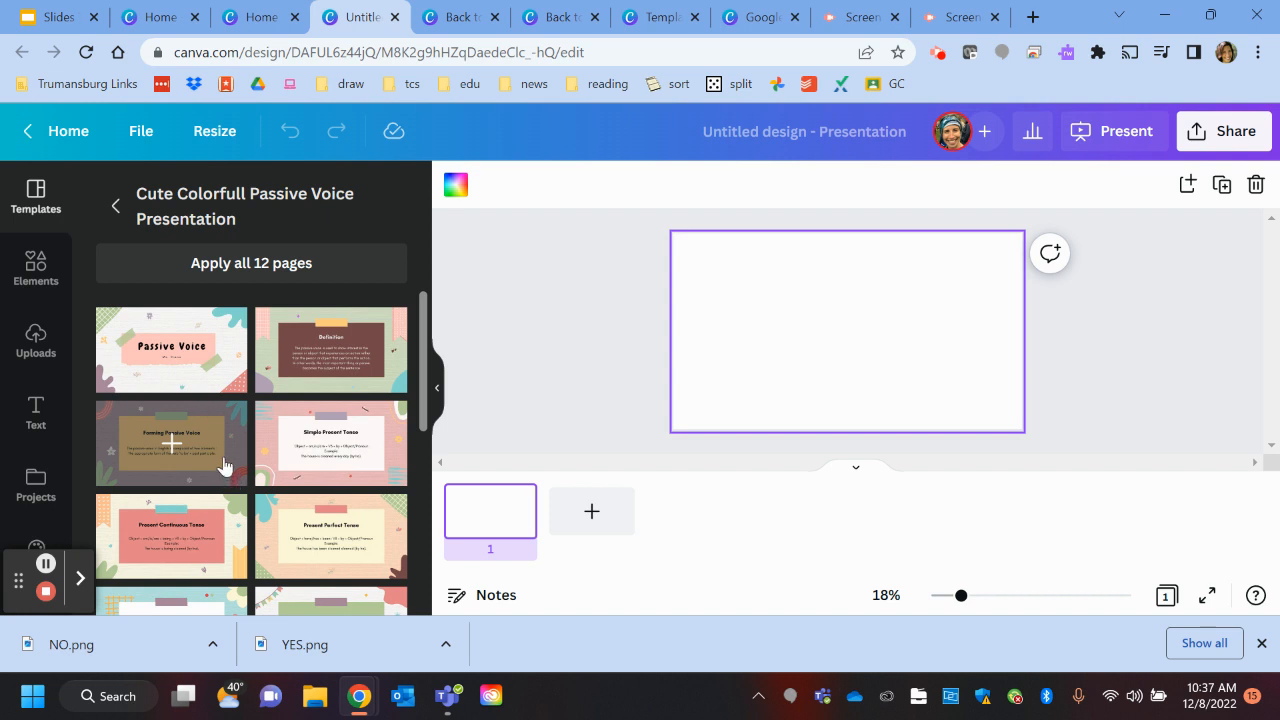
click(203, 327)
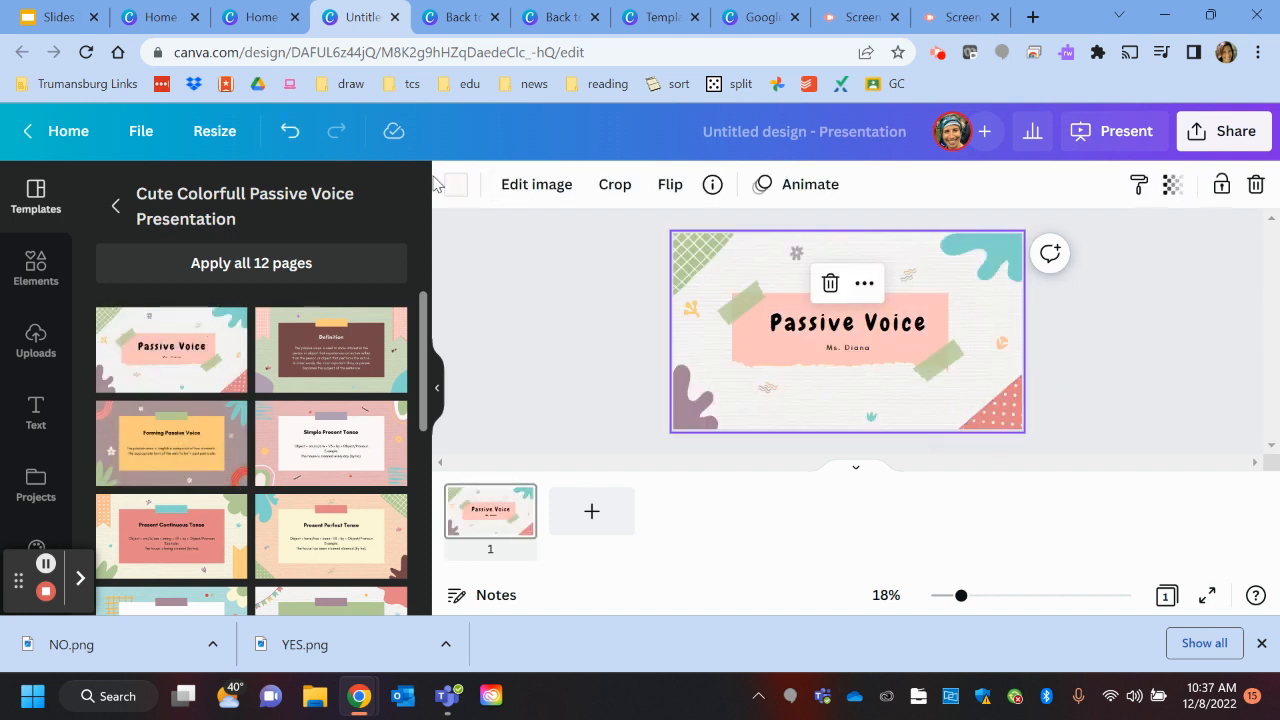
Recolor the green checkered shape in the slide's upper-left corner with the mauve document color.
click(712, 285)
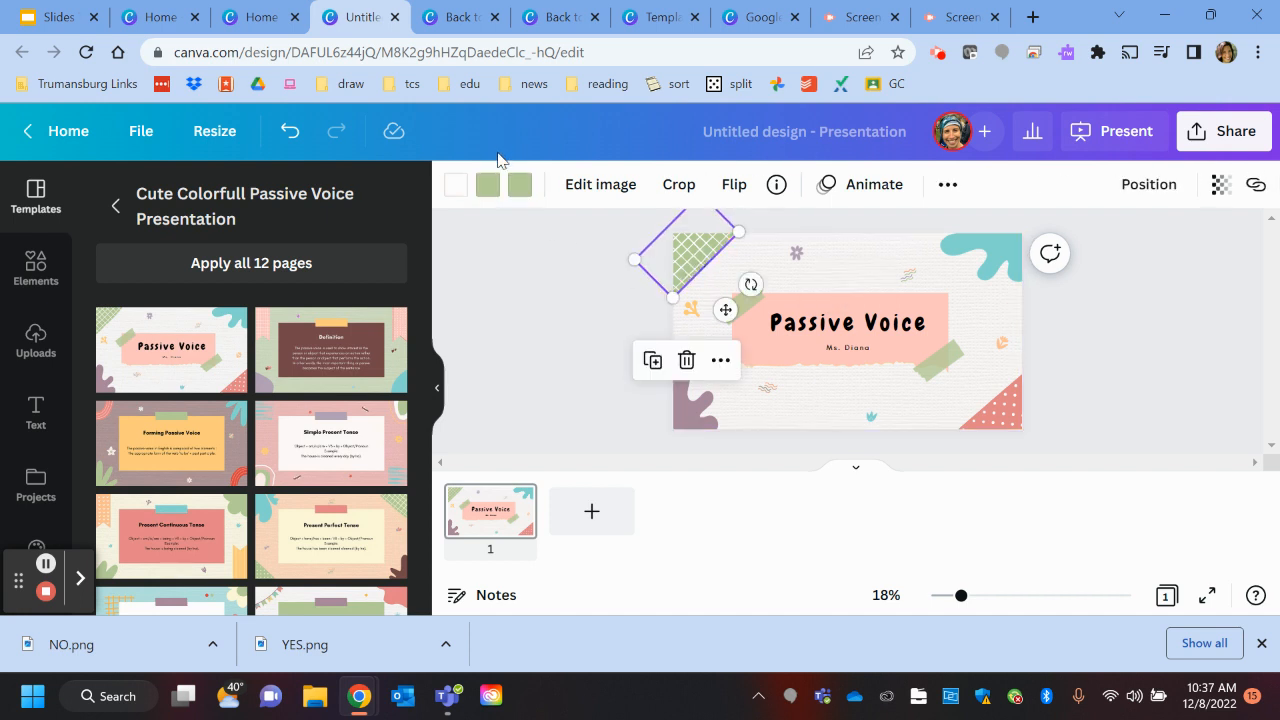
click(487, 189)
click(332, 289)
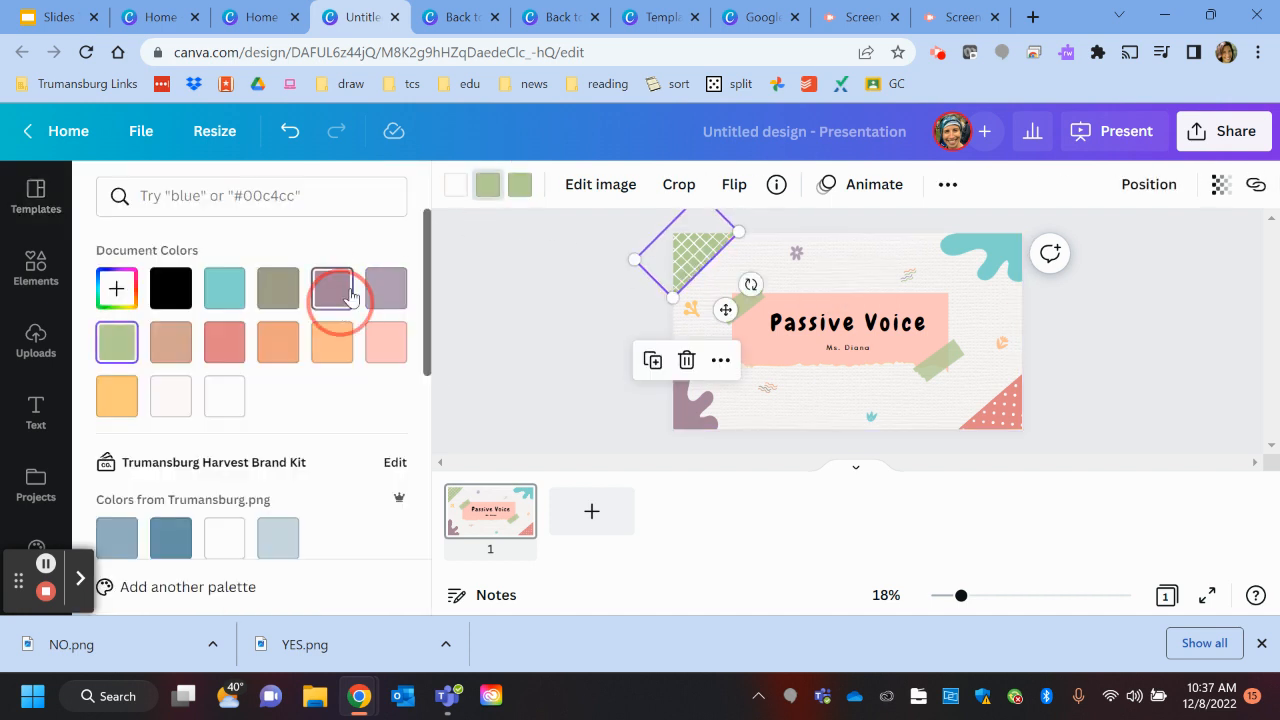
Search the colors for "purple" and change the title banner's pink to the muted purple of the Reach for Sky palette.
click(783, 360)
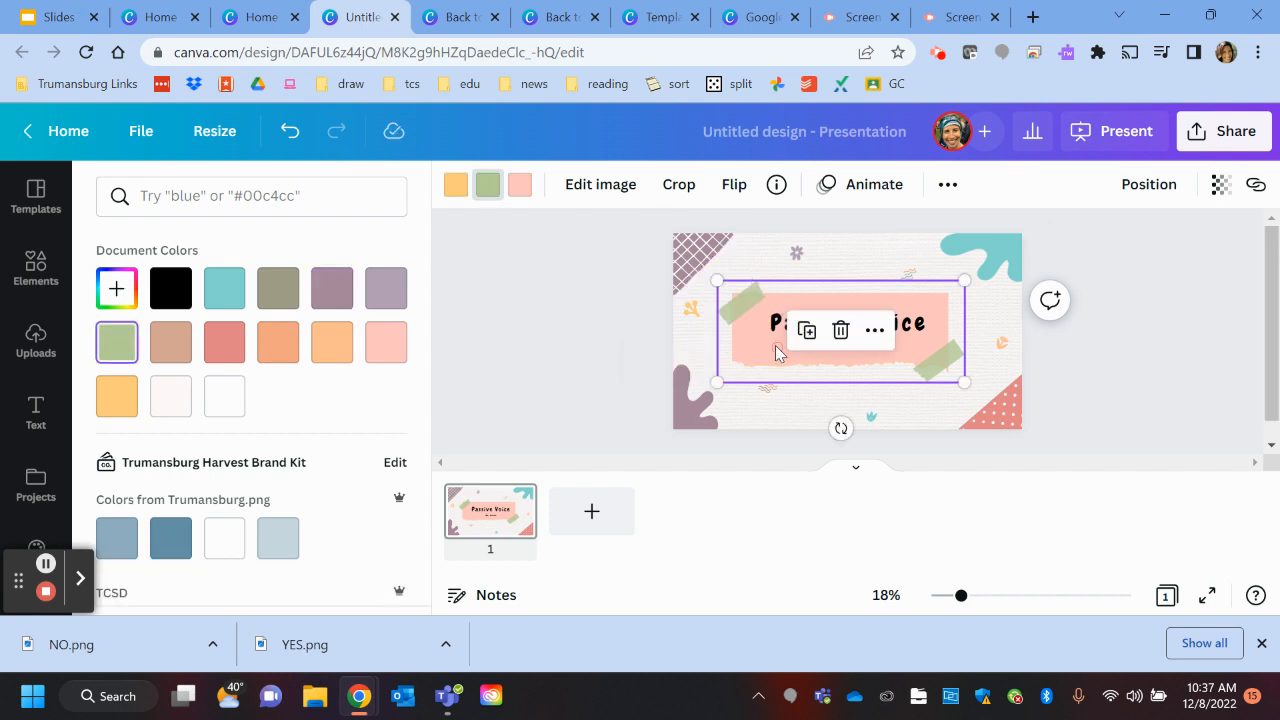
click(521, 188)
click(240, 206)
text(purple)
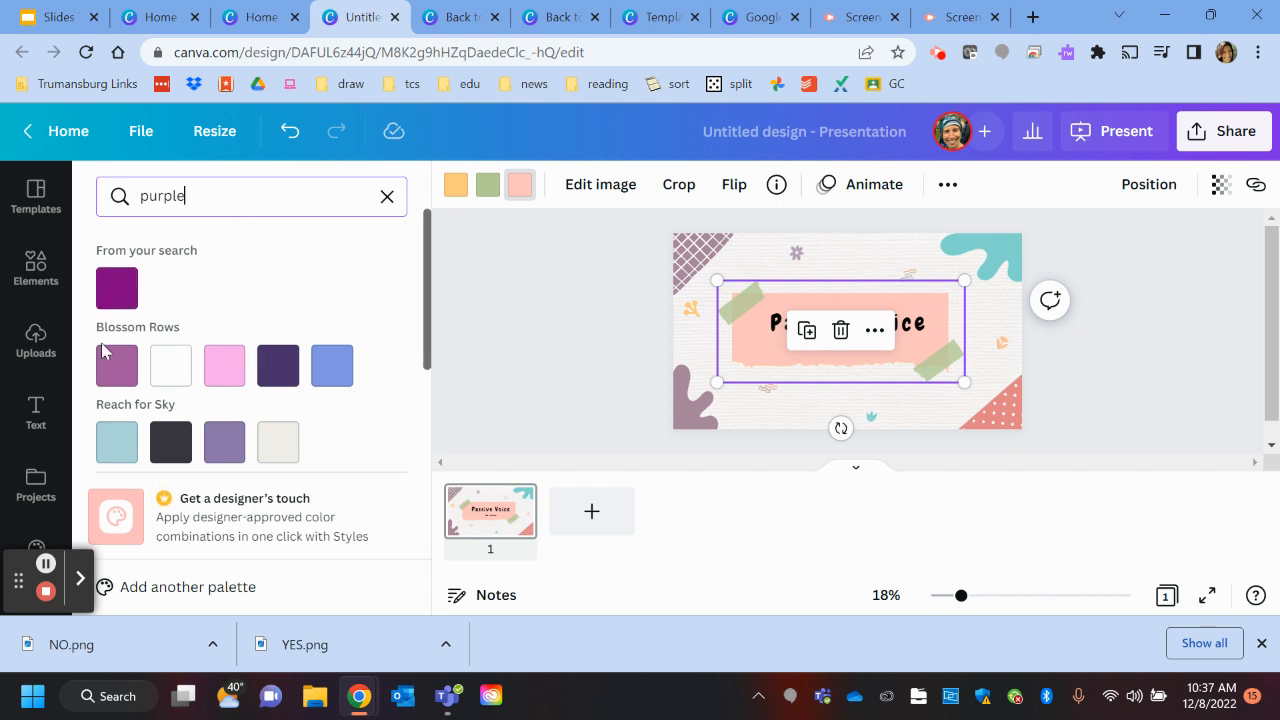
scroll(207, 372, down, 3)
scroll(224, 333, up, 1)
click(224, 242)
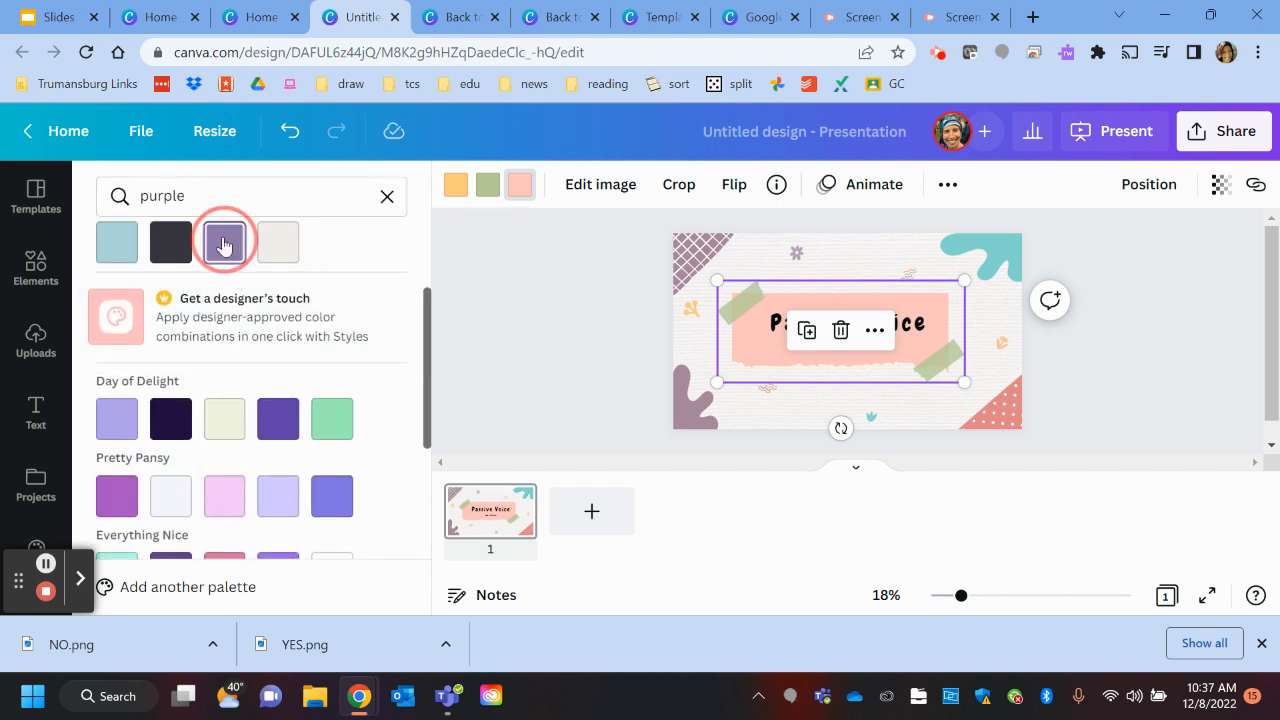
Color the slide's lower-left blob the same muted purple and the lower-right dotted triangle's red the vivid purple from the color search.
click(732, 406)
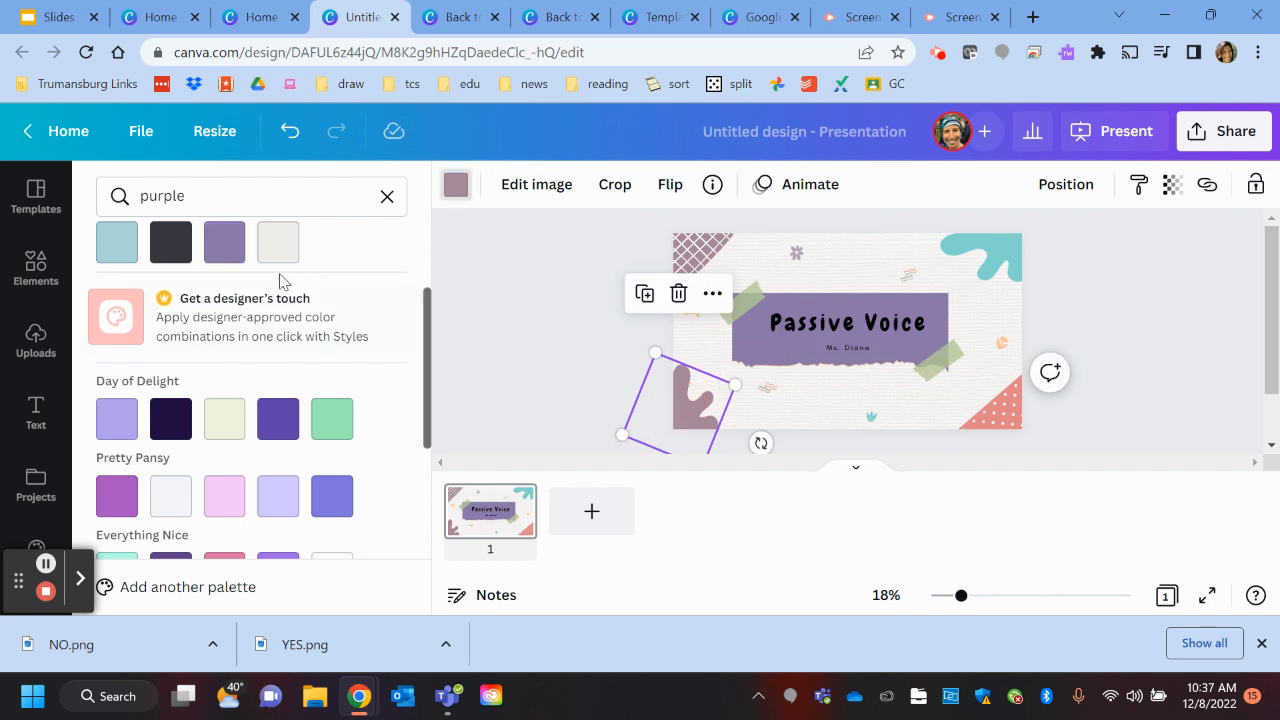
click(230, 252)
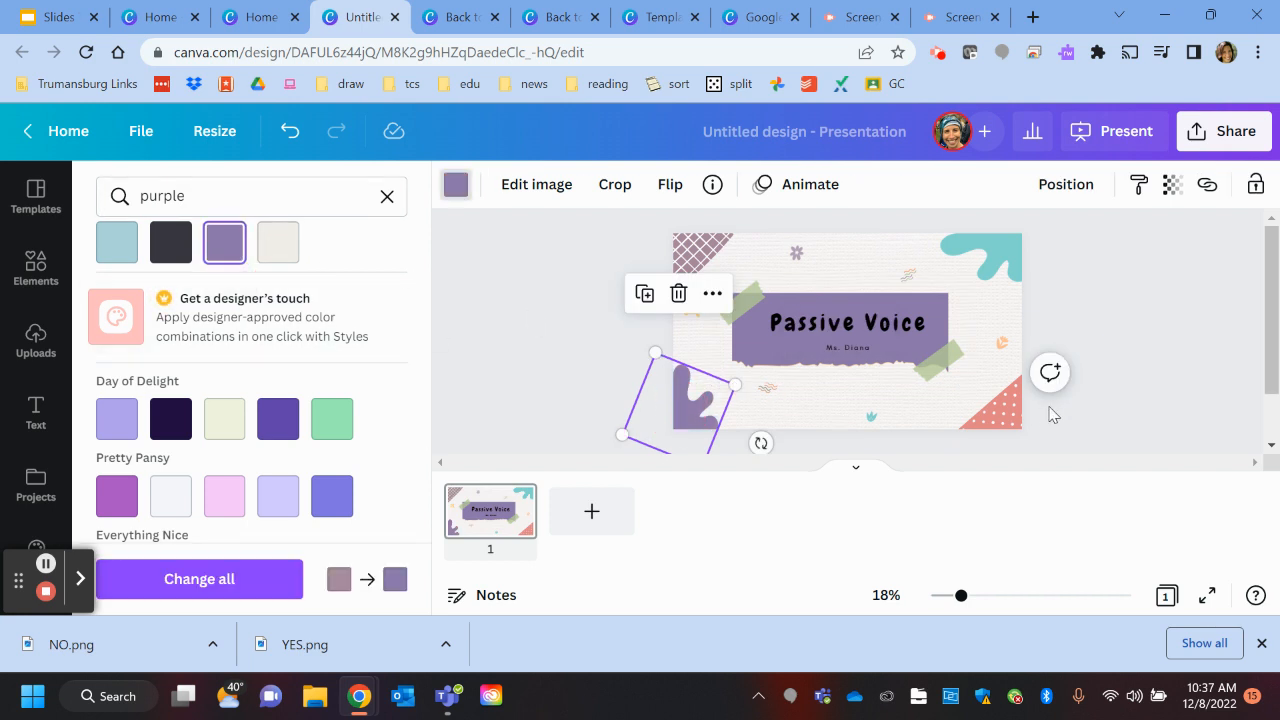
click(1003, 428)
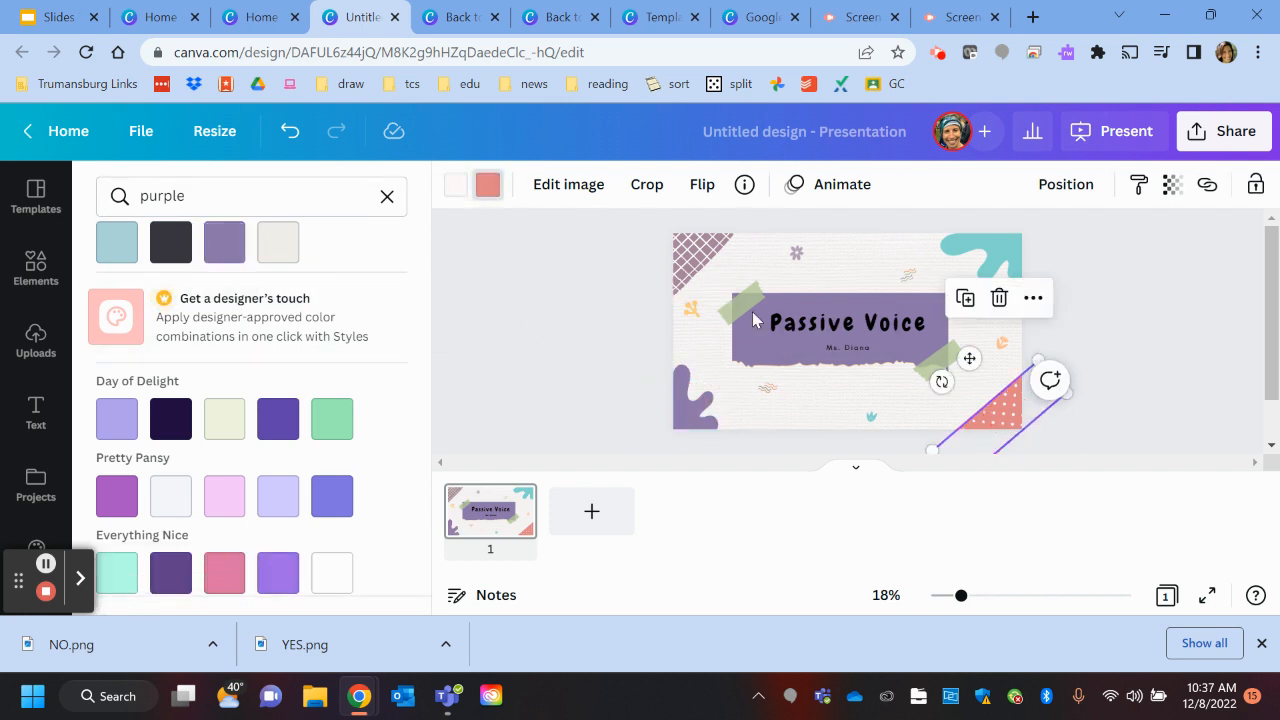
click(493, 188)
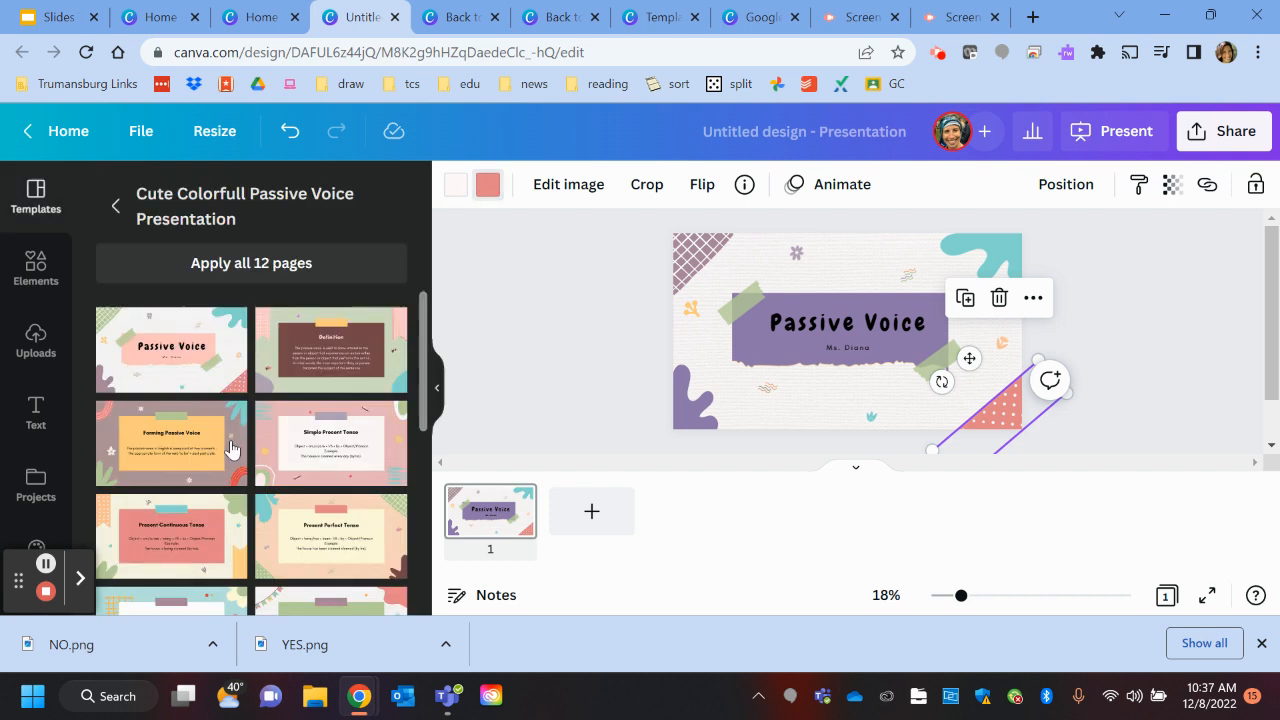
click(493, 187)
click(117, 288)
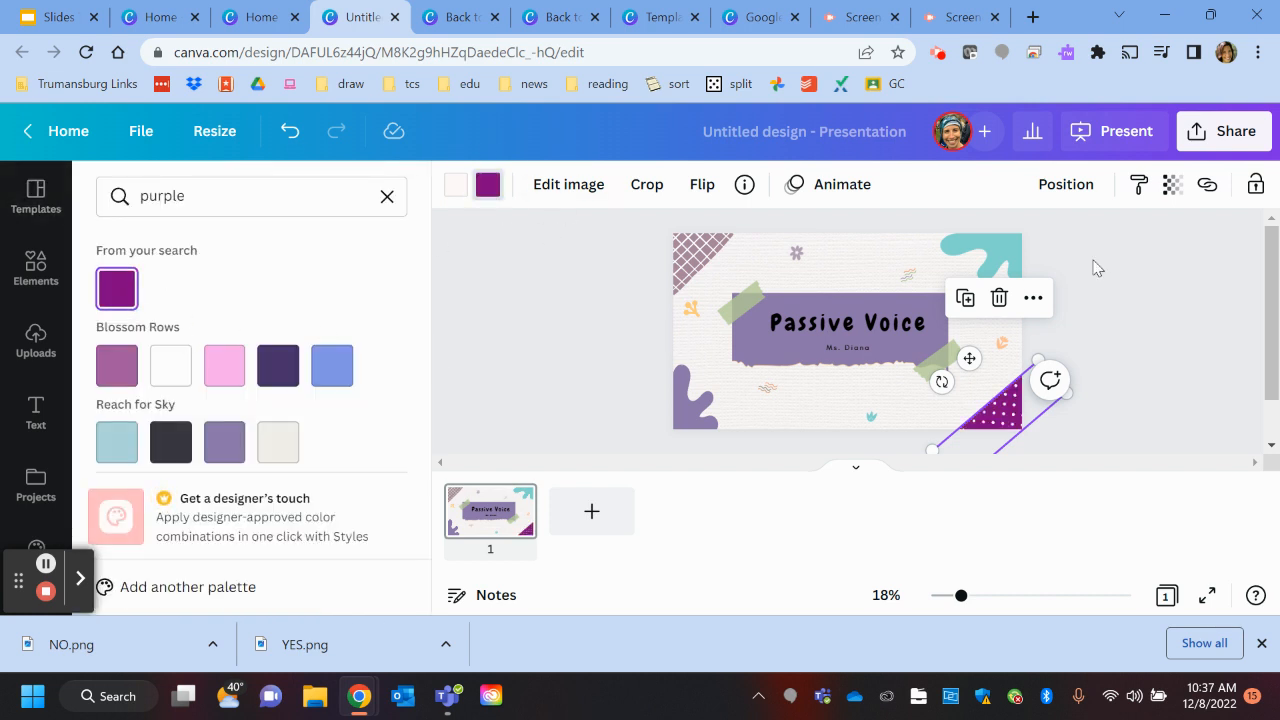
click(929, 362)
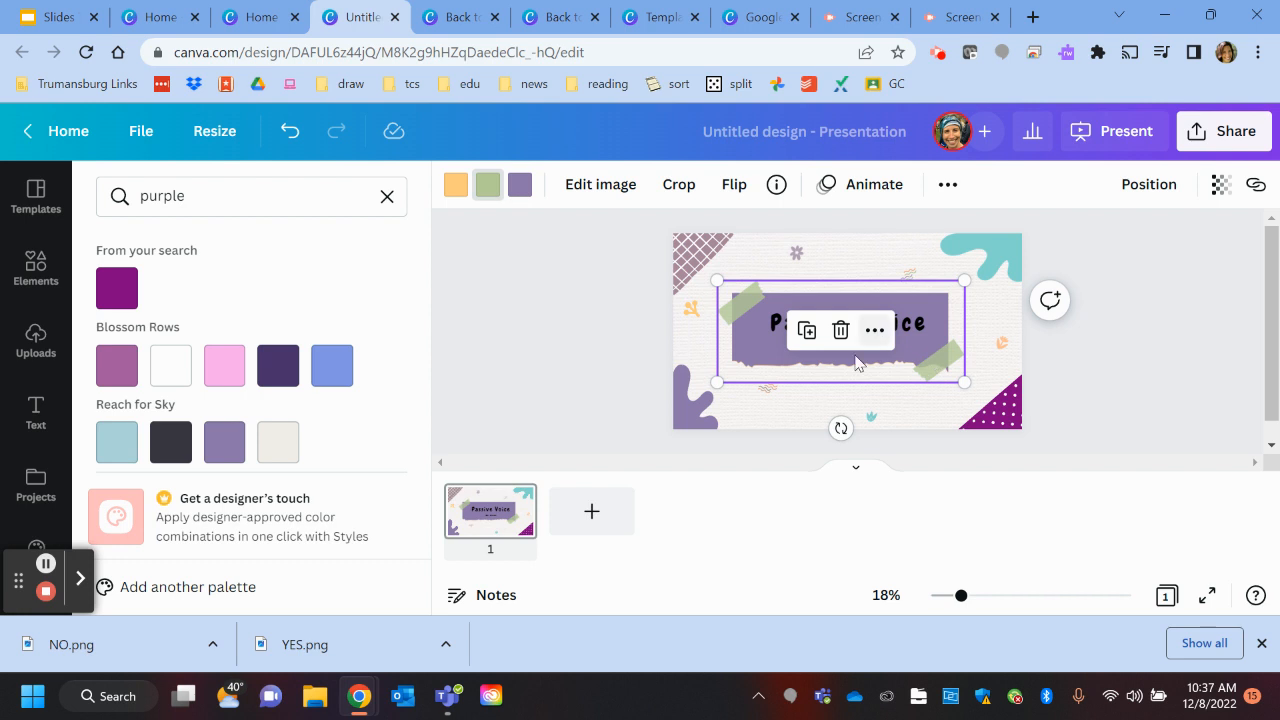
Recolor the cover slide's teal upper-right blob with the Blossom Rows purple, and delete the title and subtitle text from the banner.
click(995, 268)
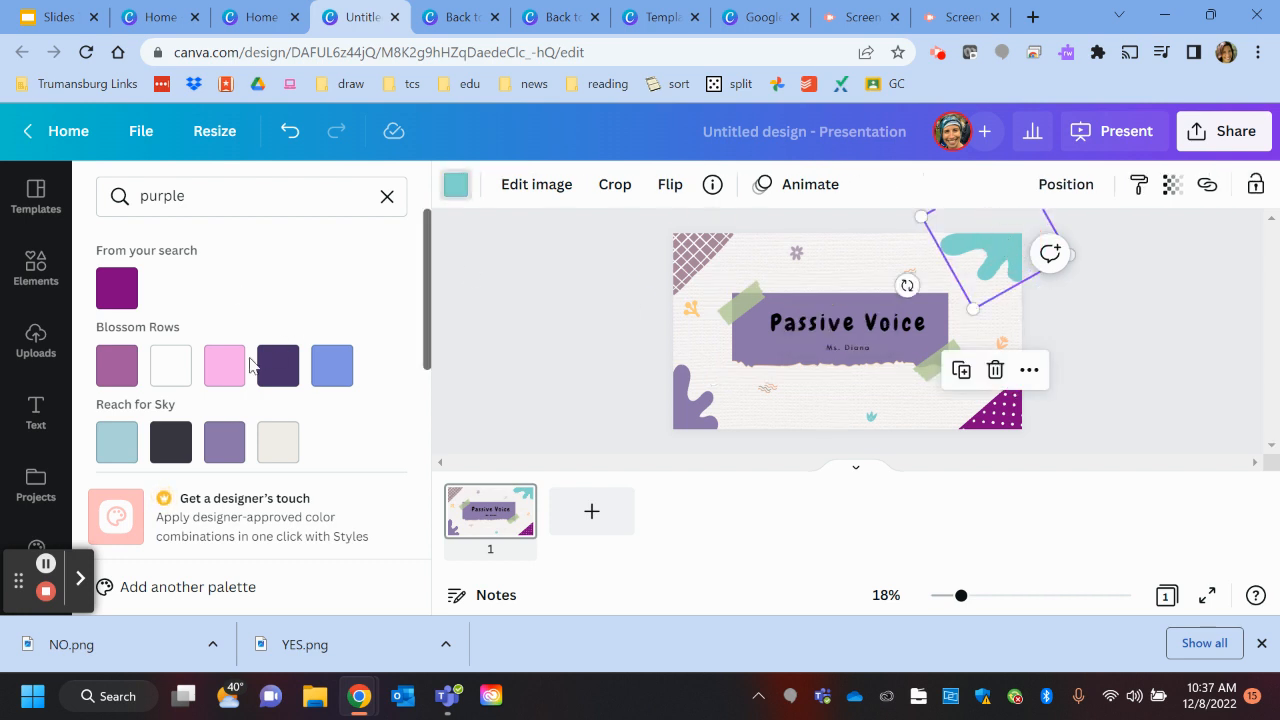
click(117, 365)
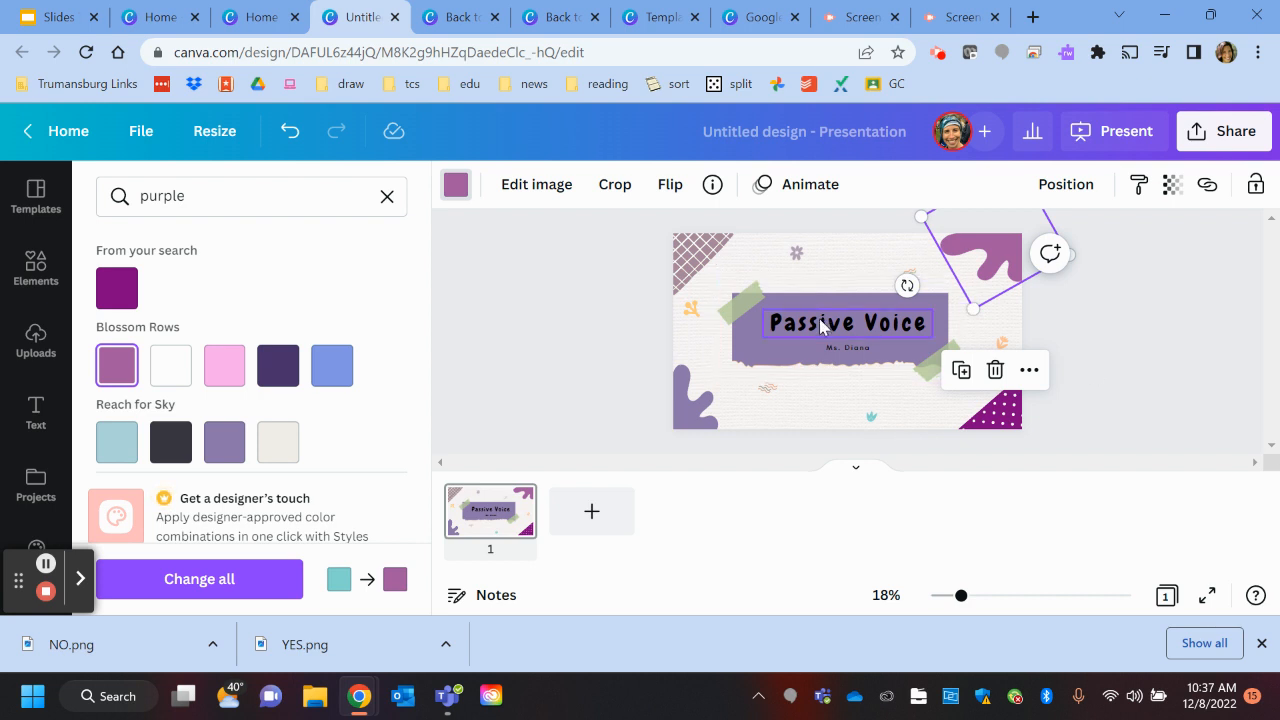
click(785, 326)
click(848, 262)
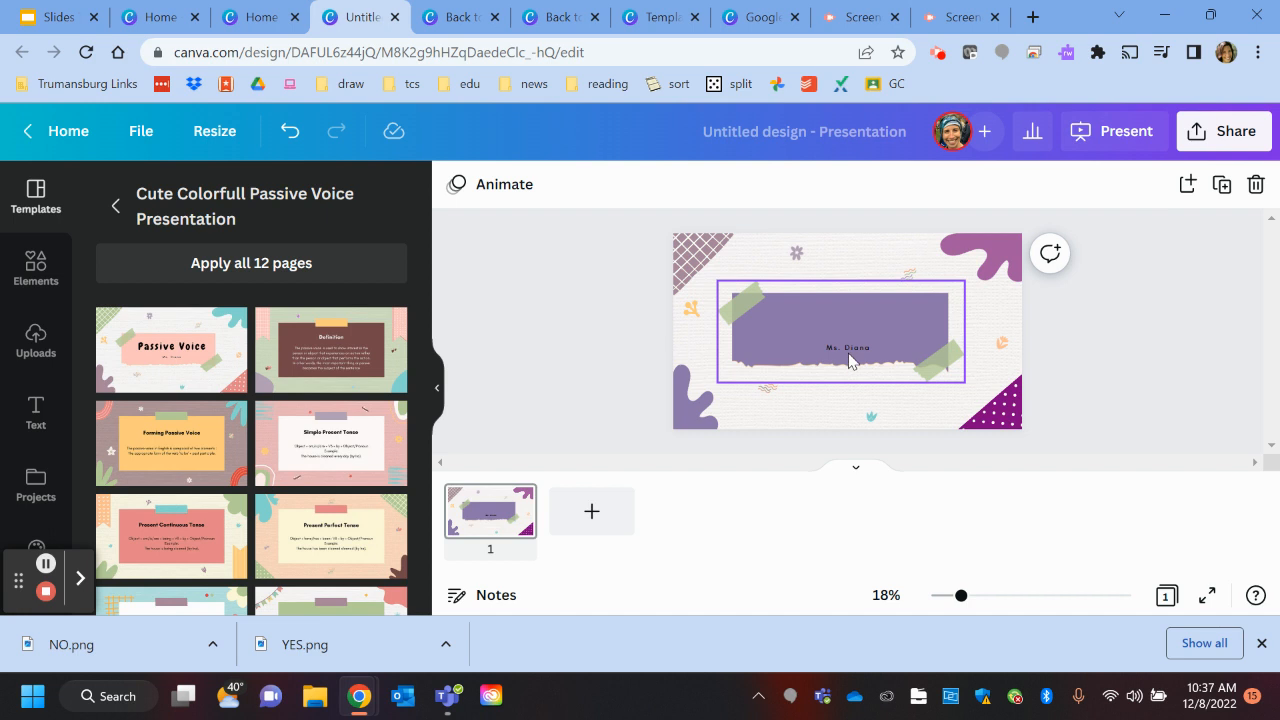
click(849, 361)
click(846, 294)
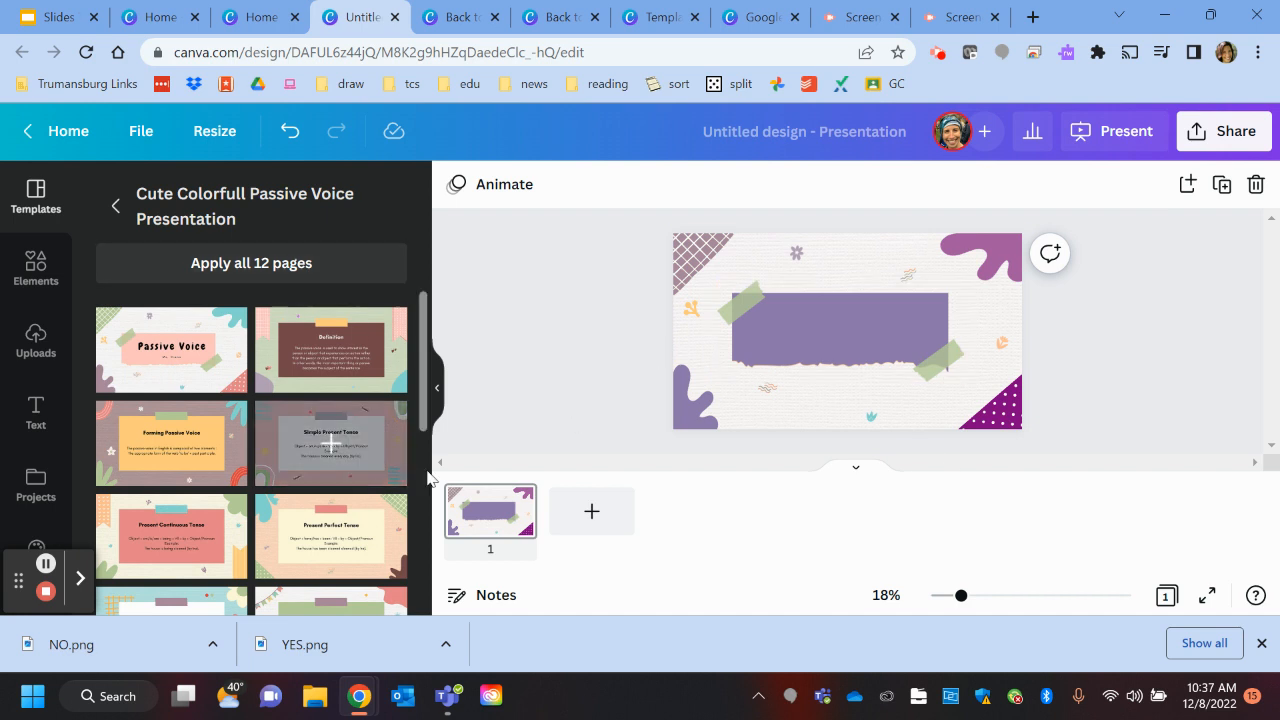
Add a second page and apply the template's Thank You page to it.
click(593, 513)
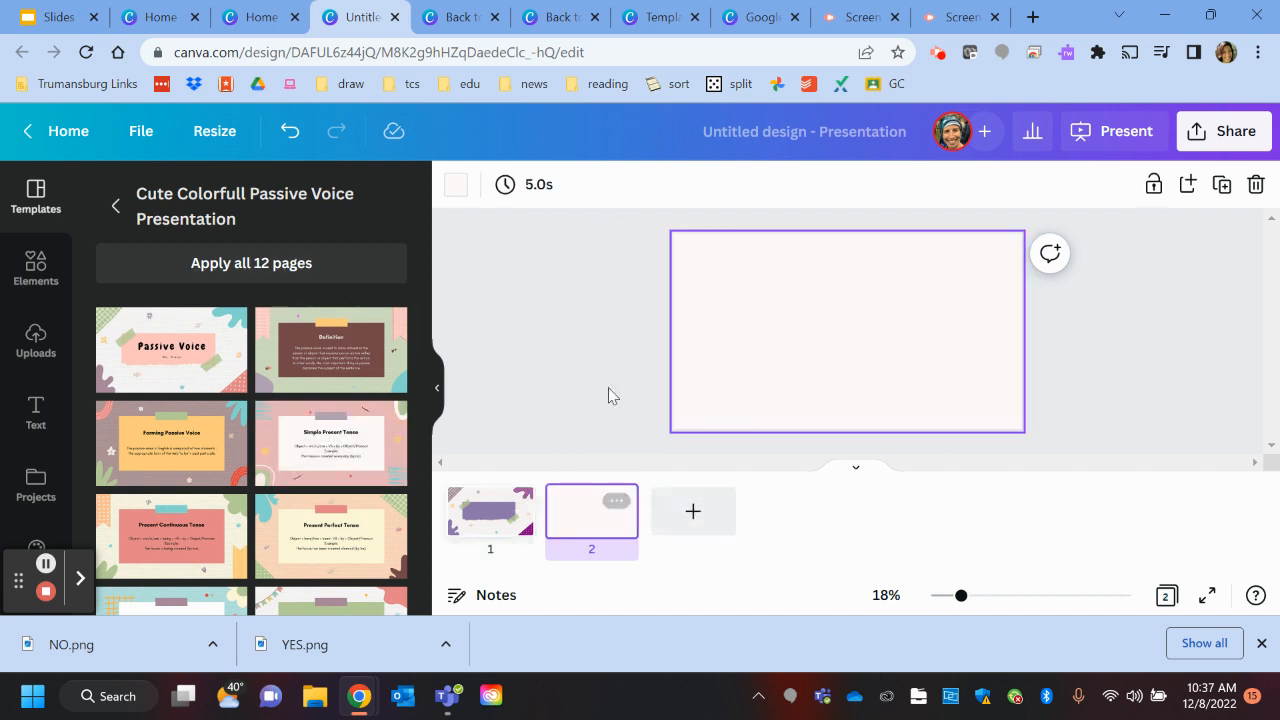
scroll(290, 455, down, 3)
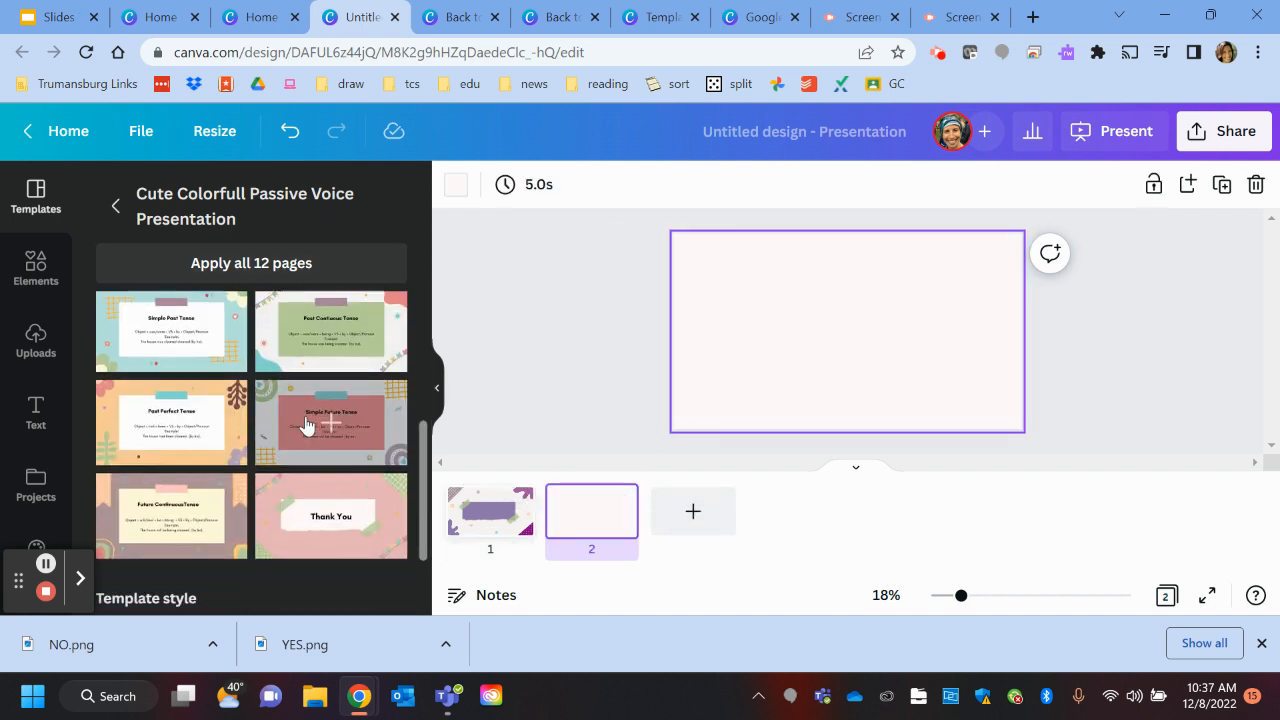
scroll(372, 518, down, 2)
click(346, 452)
click(783, 317)
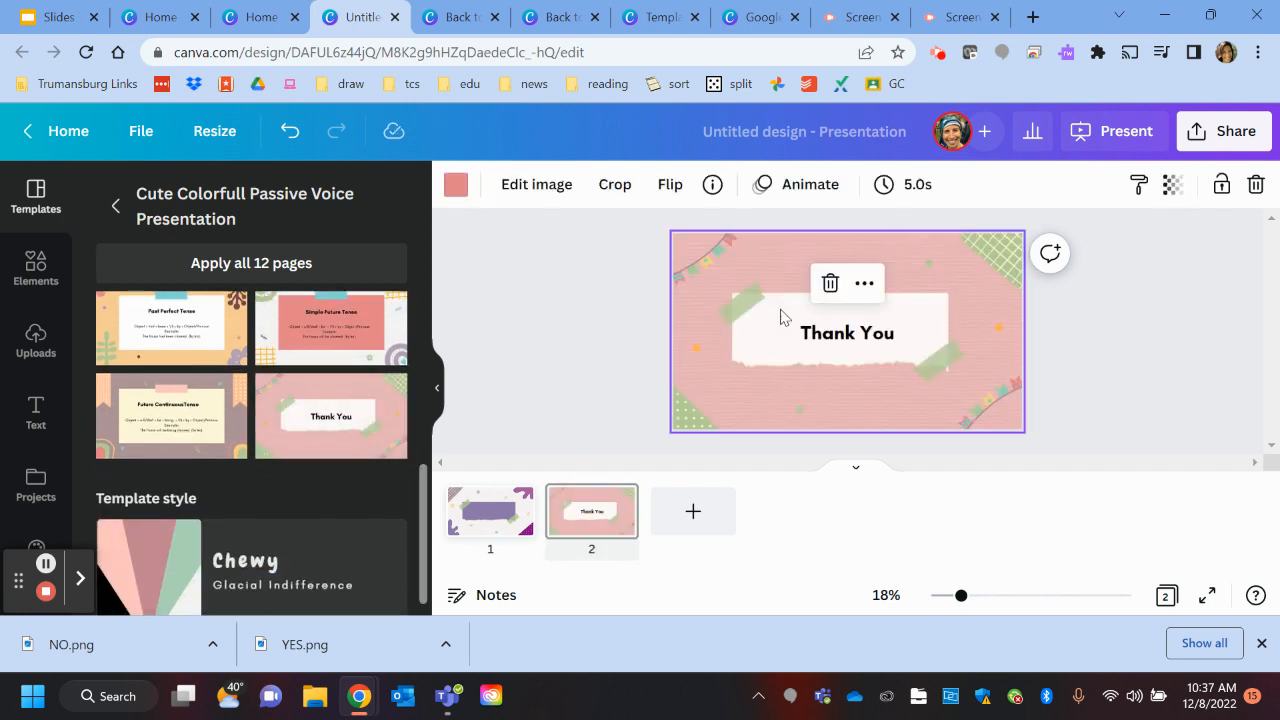
click(697, 271)
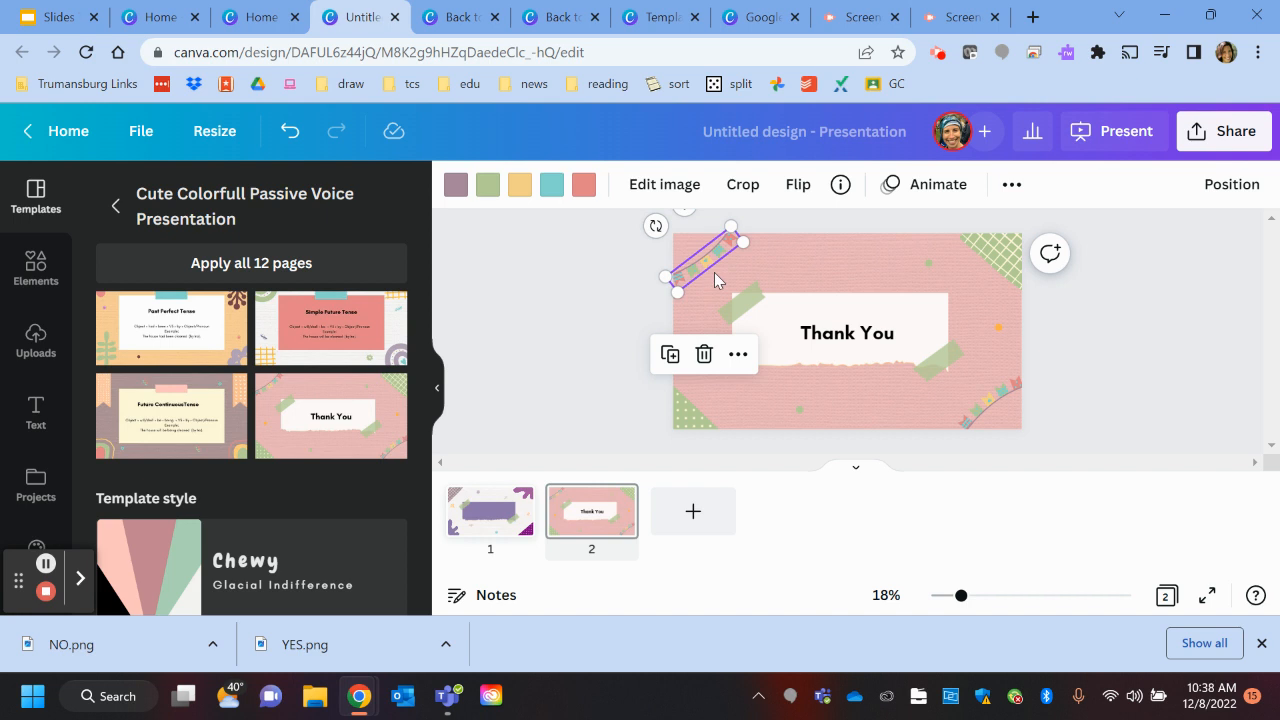
key(Delete)
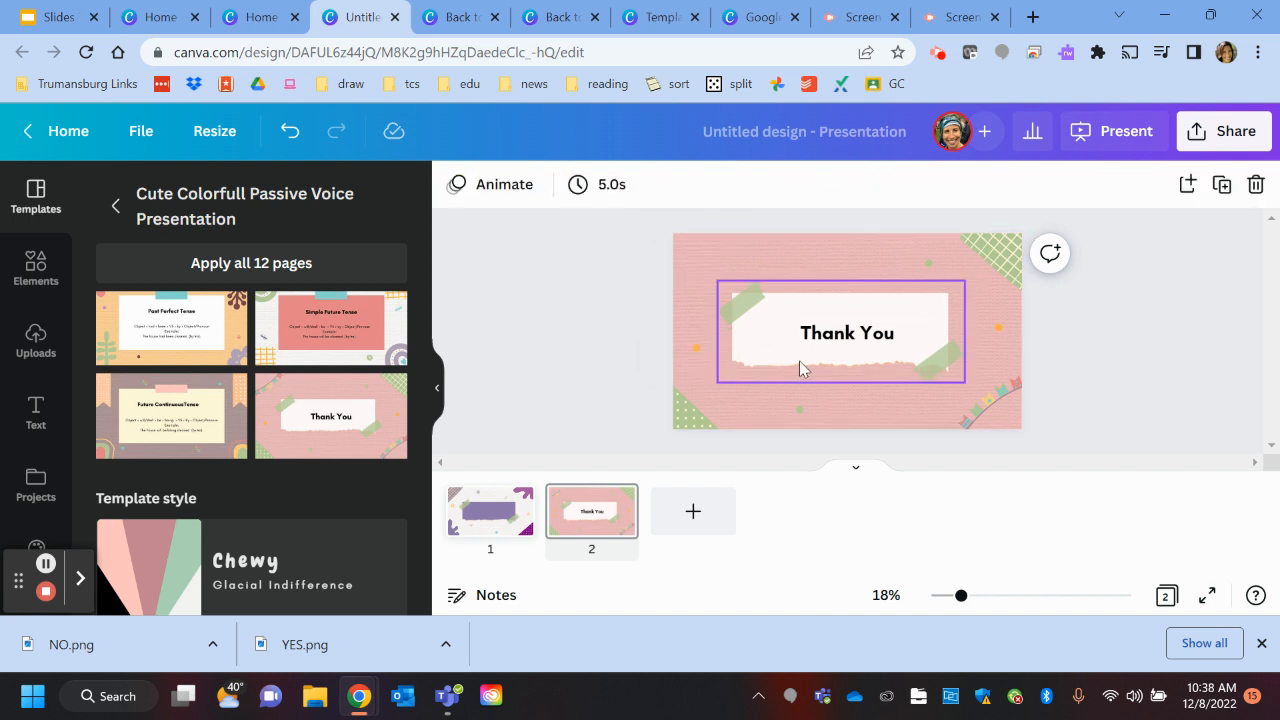
key(ctrl+z)
click(703, 266)
Change the Thank You slide's pink background to the vivid purple from the color search.
click(875, 240)
click(460, 185)
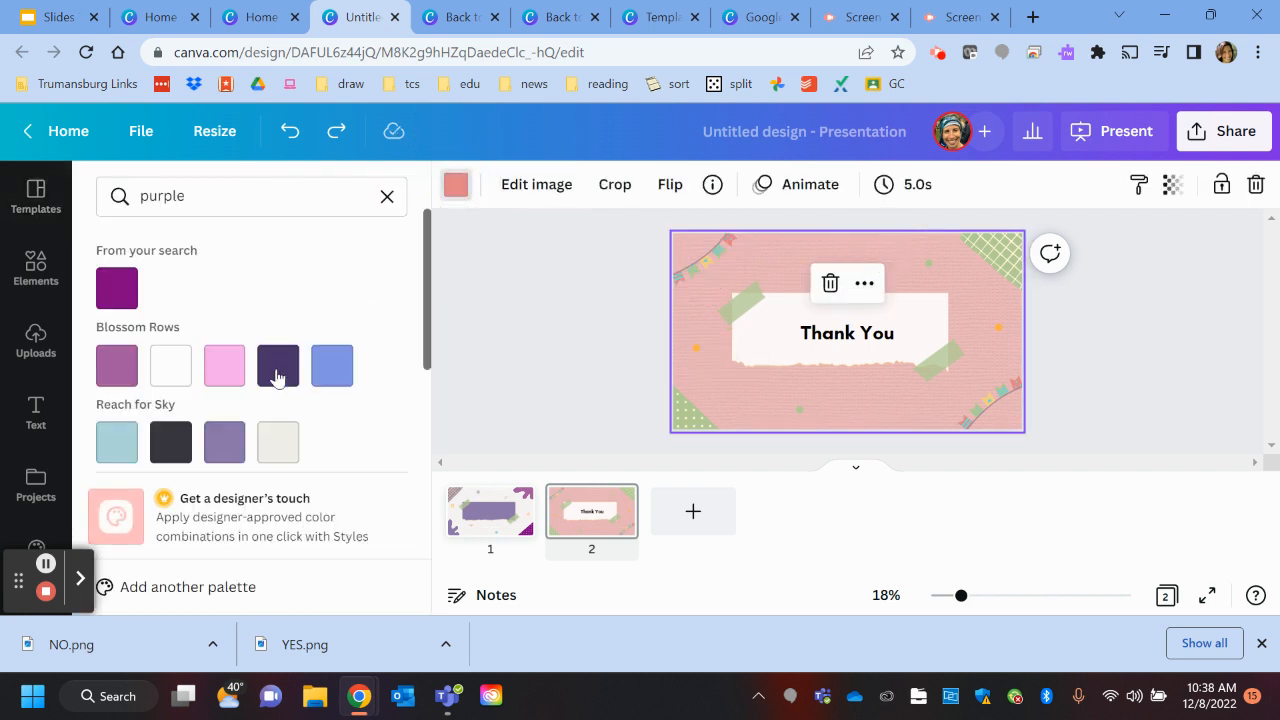
click(117, 290)
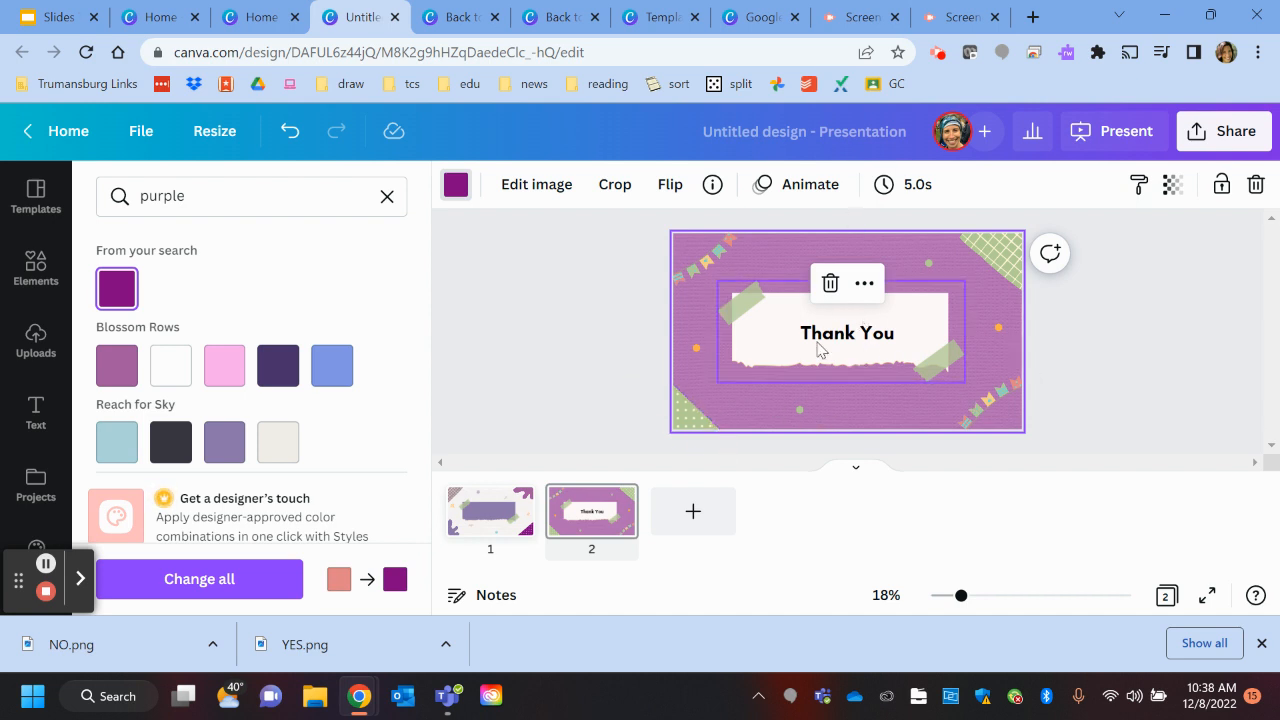
Try the light purple of the Everything Nice palette on the slide background and restore the vivid purple from the color search.
scroll(223, 455, down, 3)
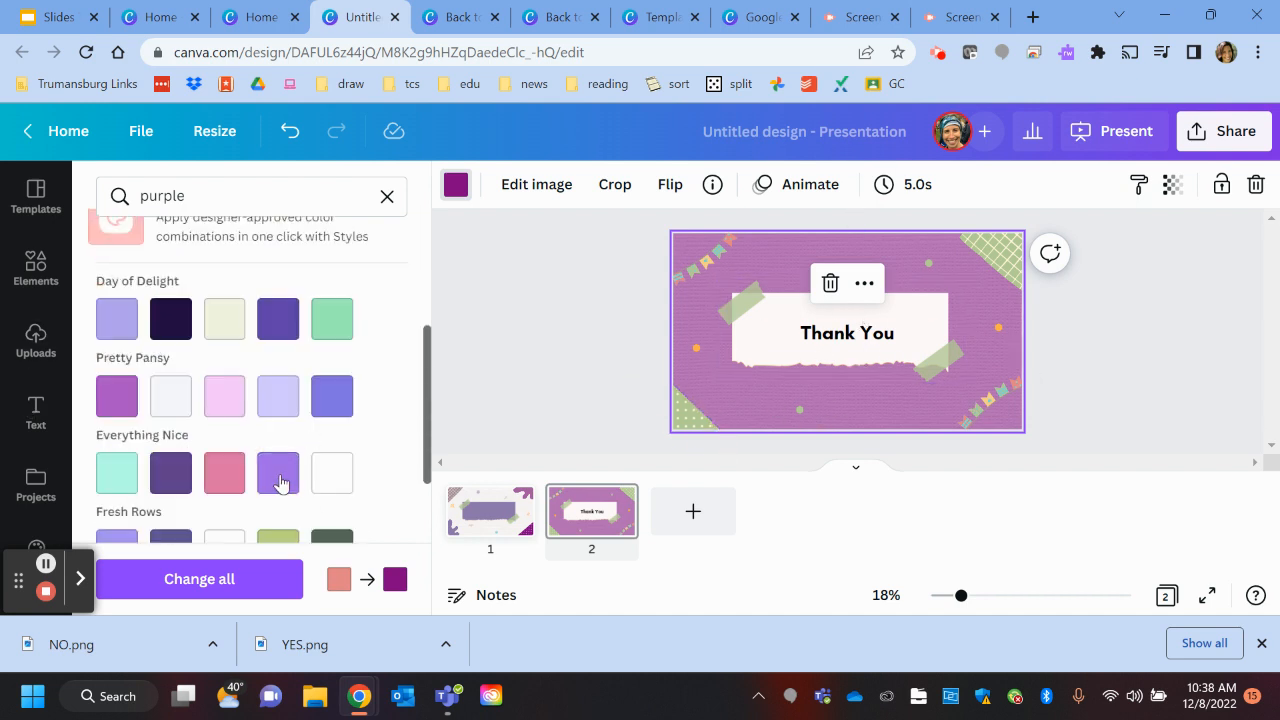
click(280, 483)
scroll(150, 330, up, 3)
click(117, 288)
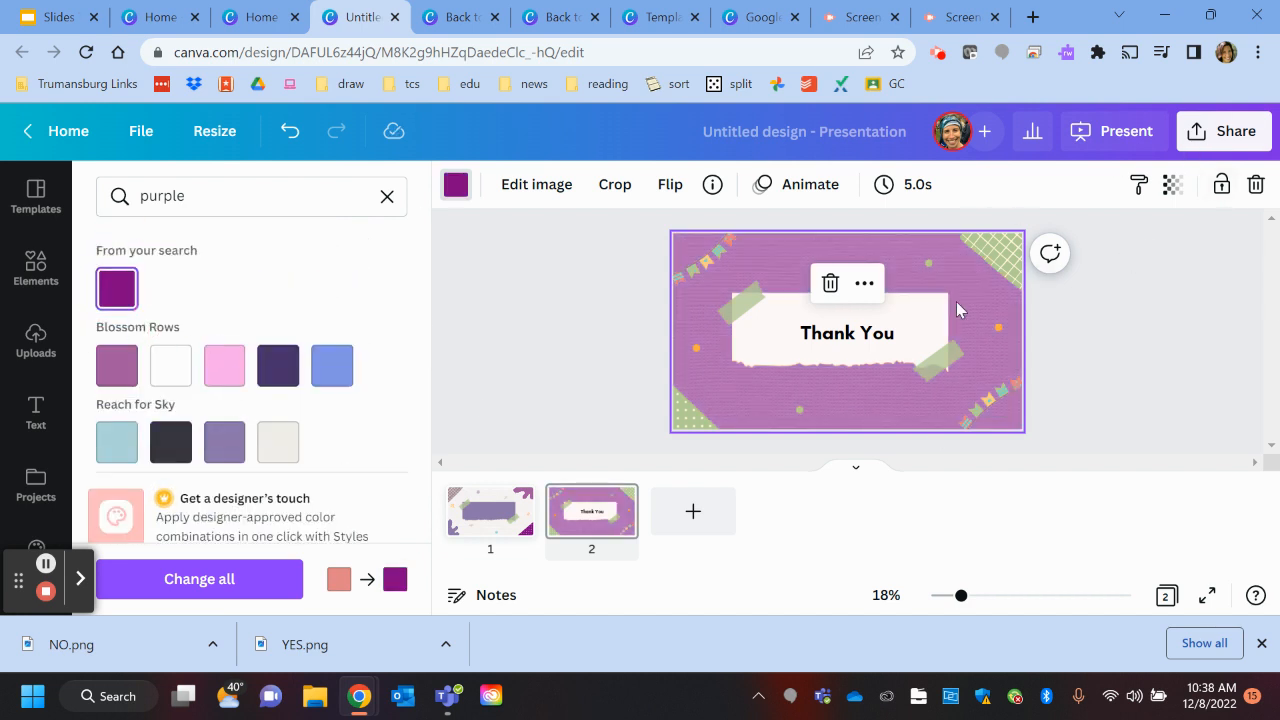
Delete the Thank You text from the second slide's torn-paper banner.
click(994, 260)
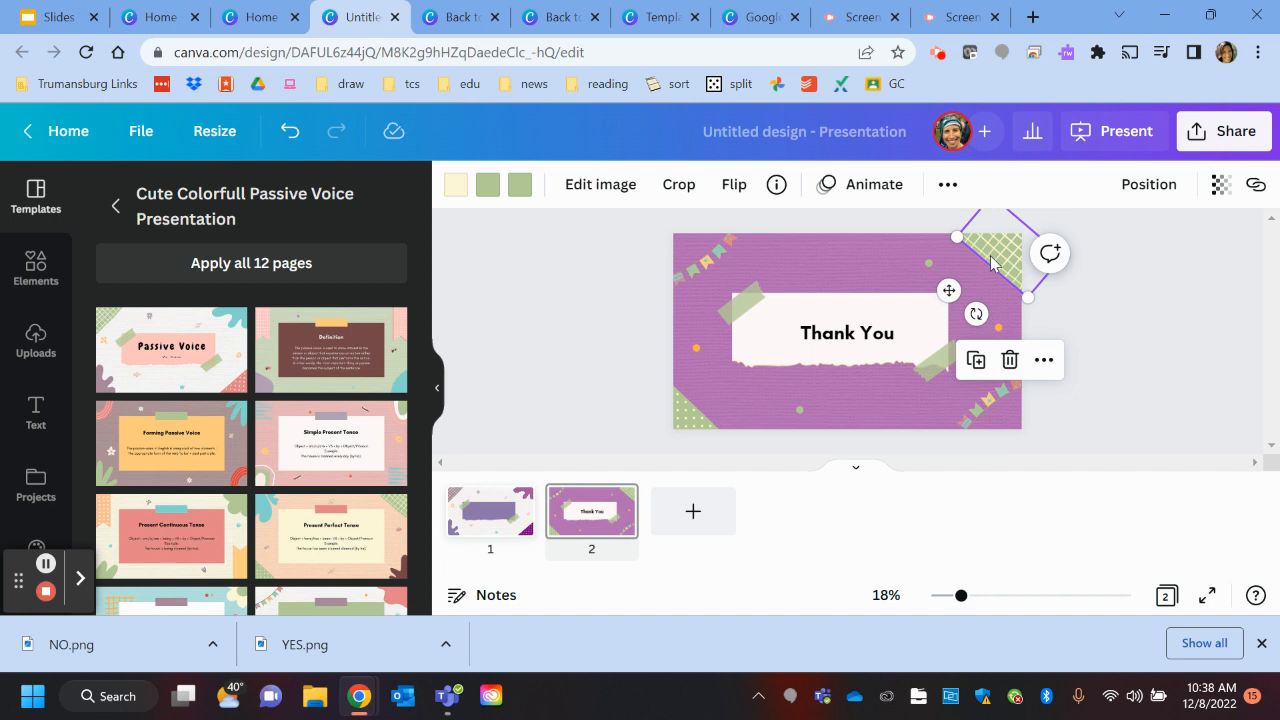
click(1104, 335)
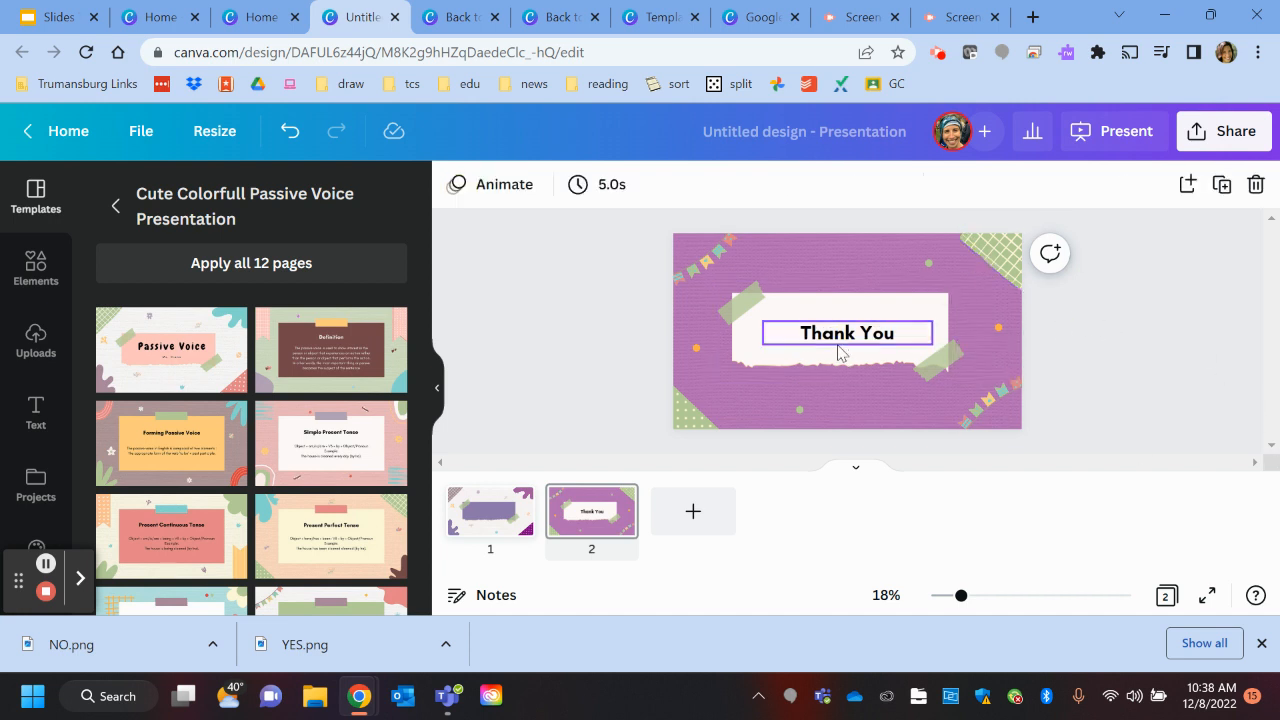
click(843, 343)
click(847, 274)
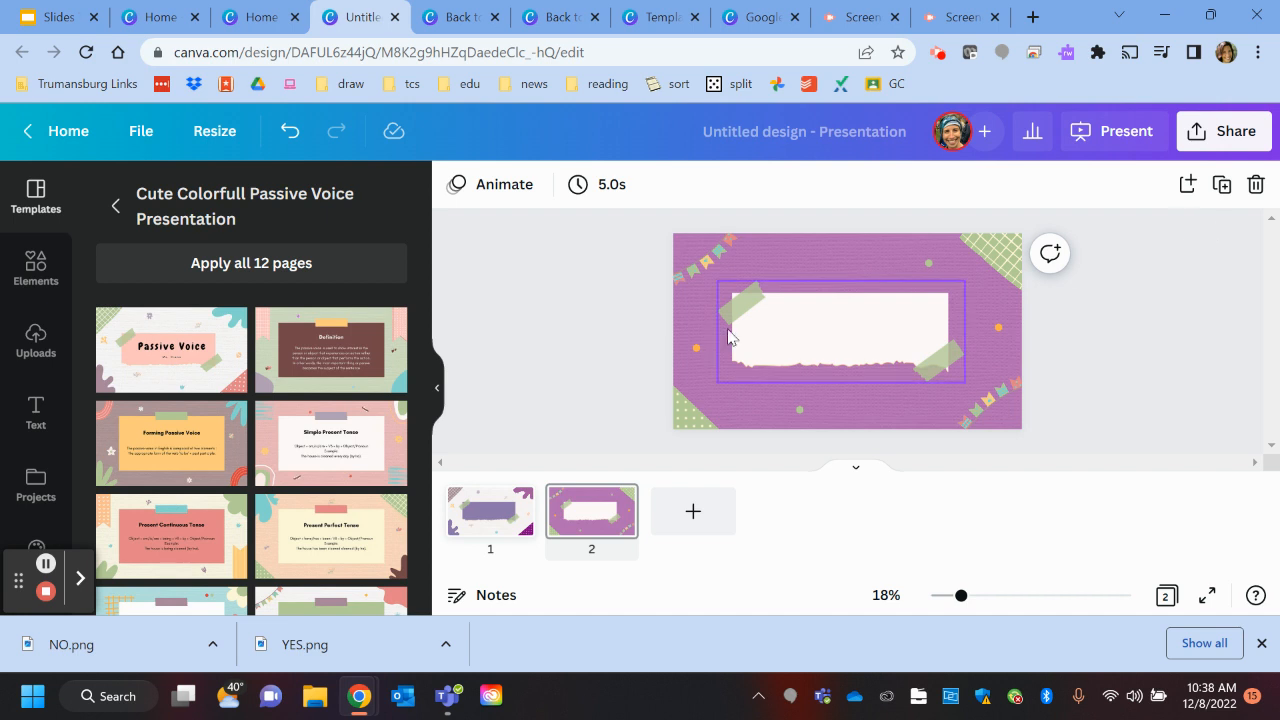
click(827, 287)
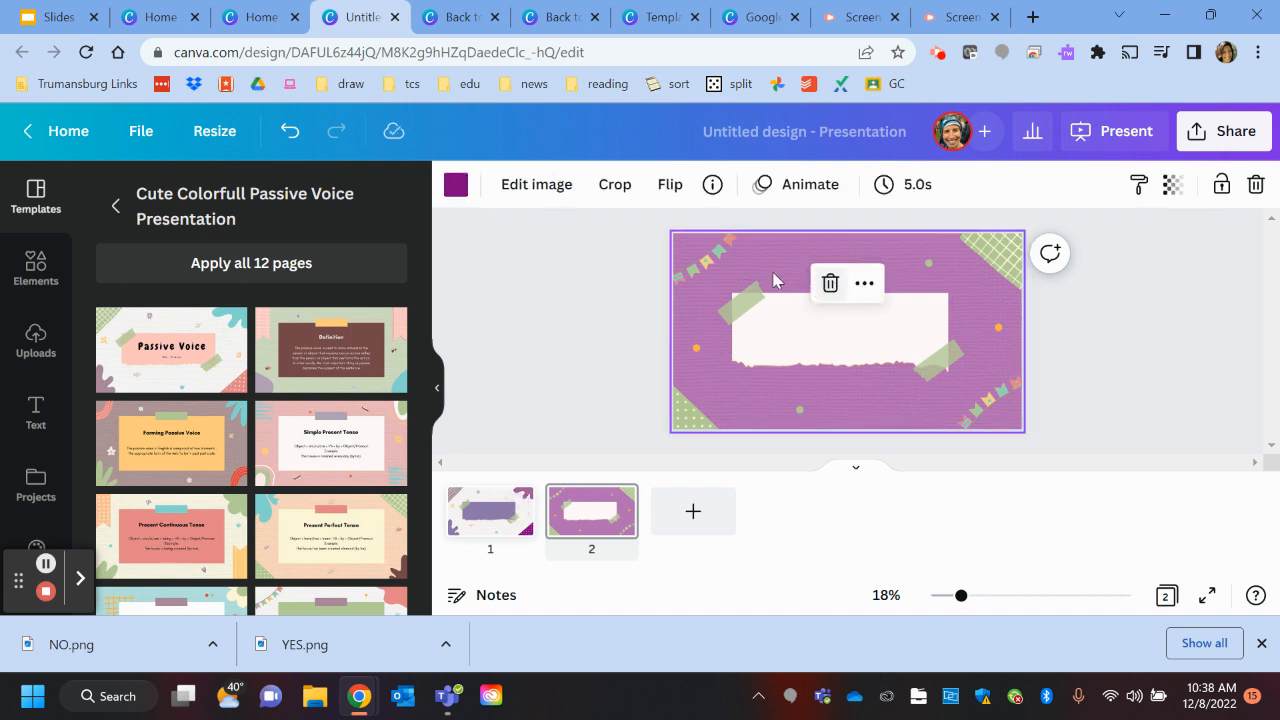
Change the green of the checkered triangle in the second slide's upper-right corner to the muted purple document color.
click(1001, 263)
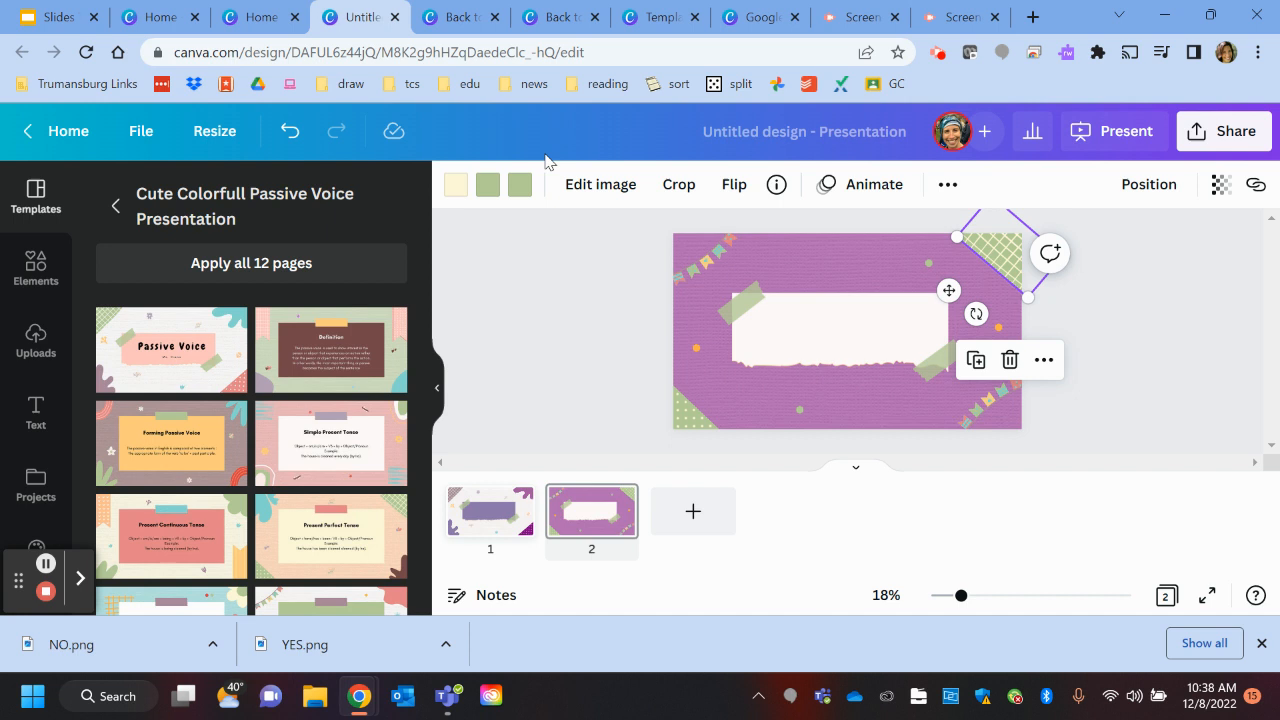
click(497, 188)
scroll(213, 267, down, 5)
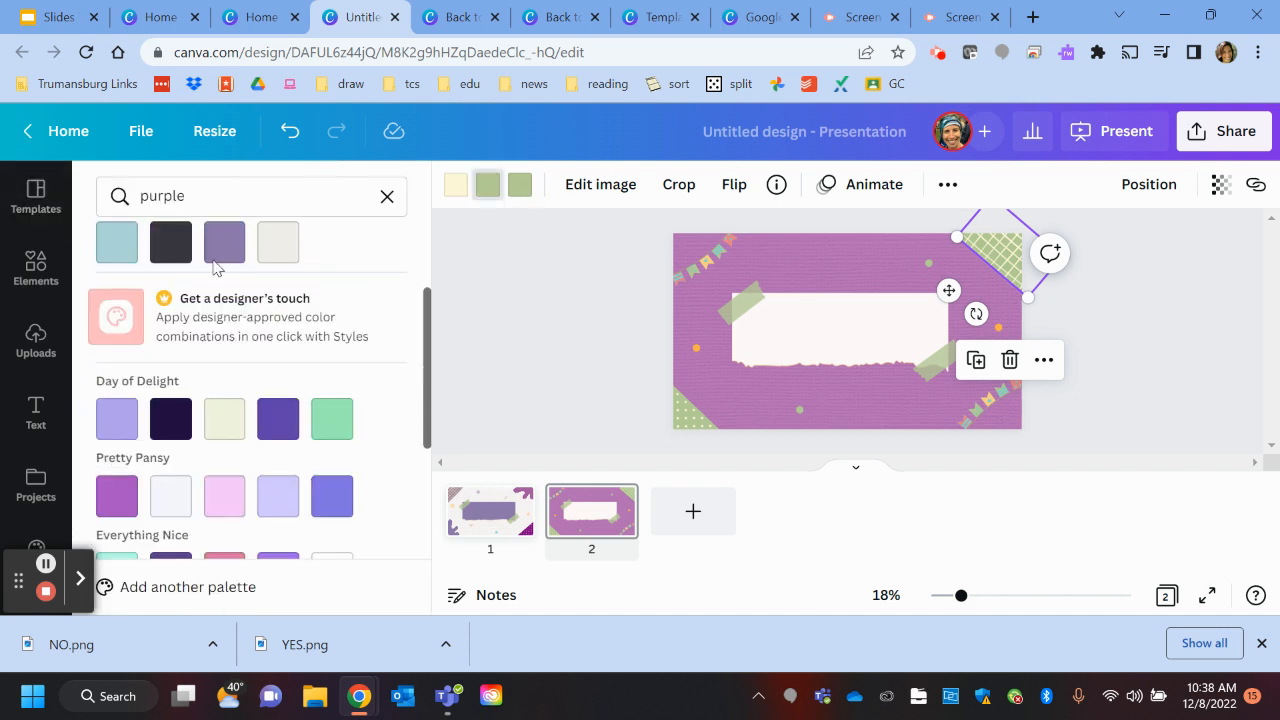
scroll(213, 280, down, 3)
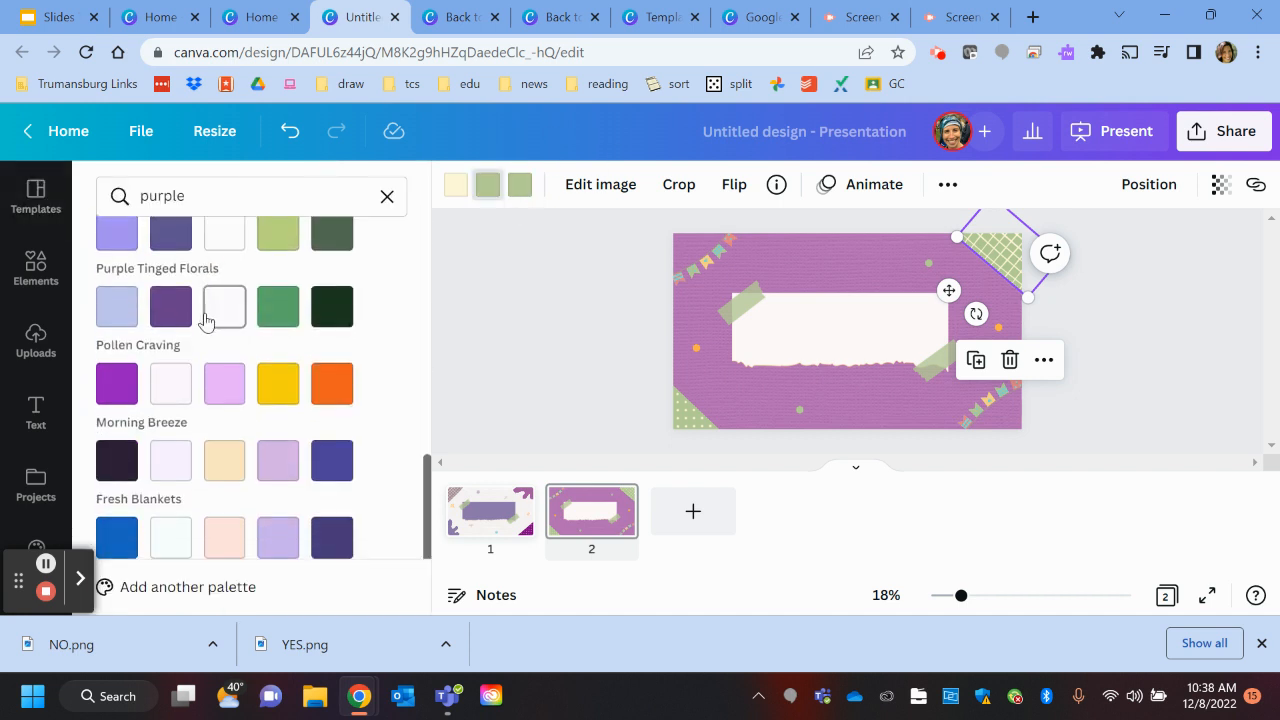
scroll(210, 297, up, 10)
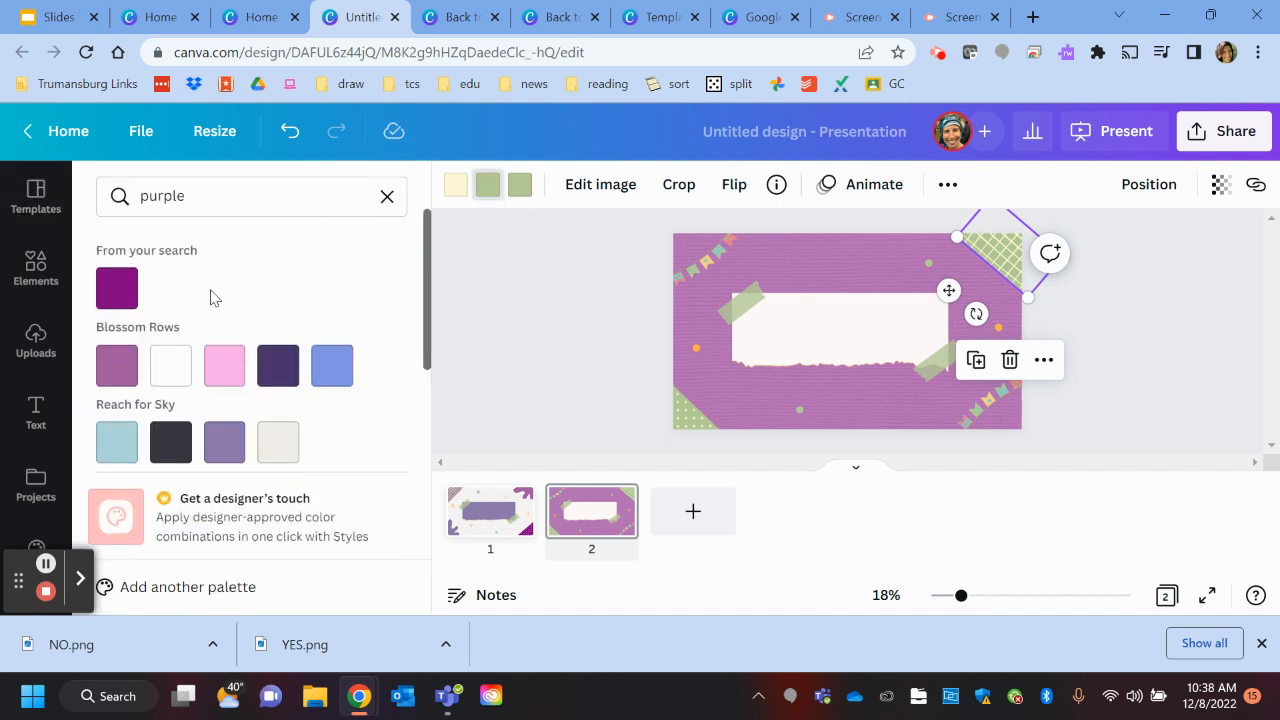
click(386, 197)
scroll(220, 310, down, 10)
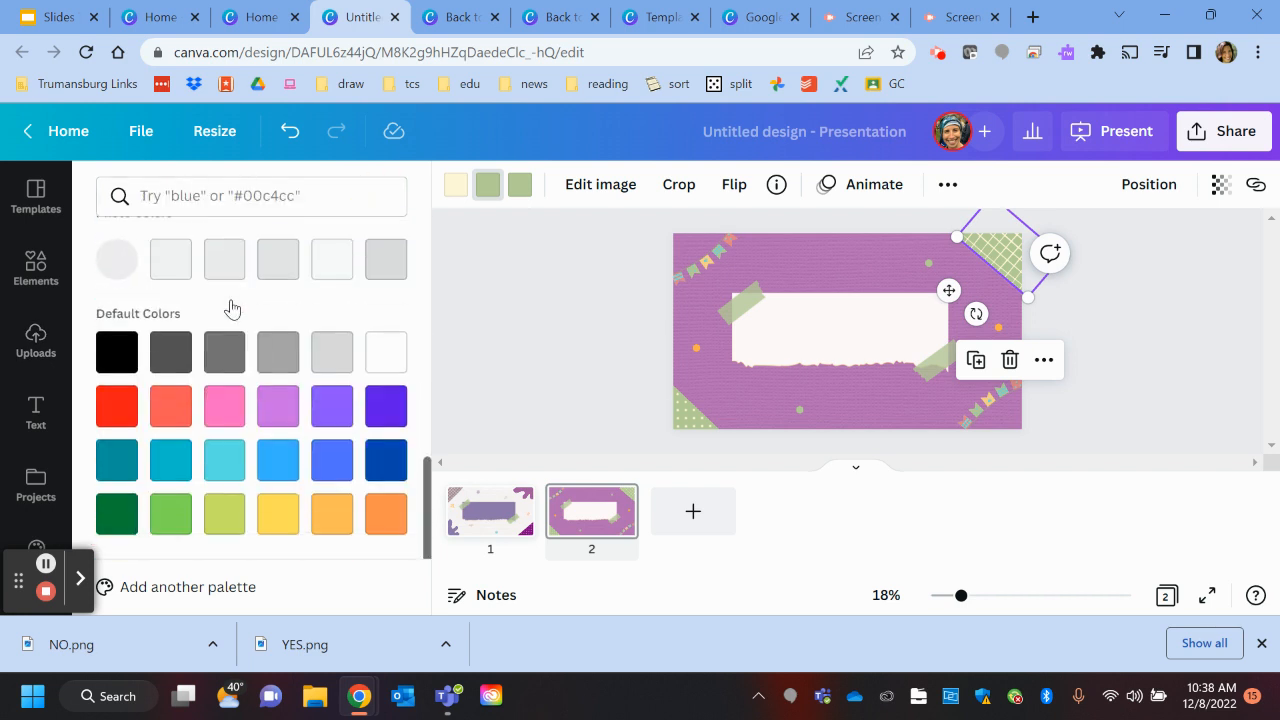
scroll(253, 287, up, 5)
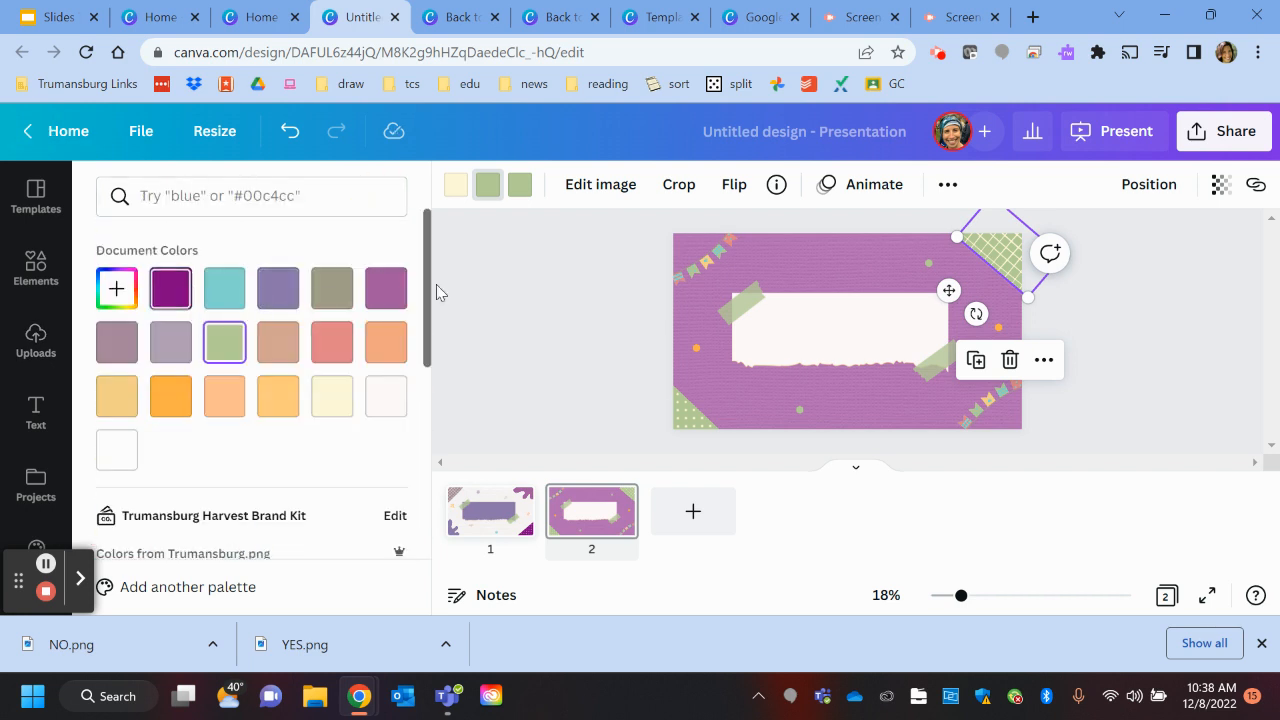
click(273, 290)
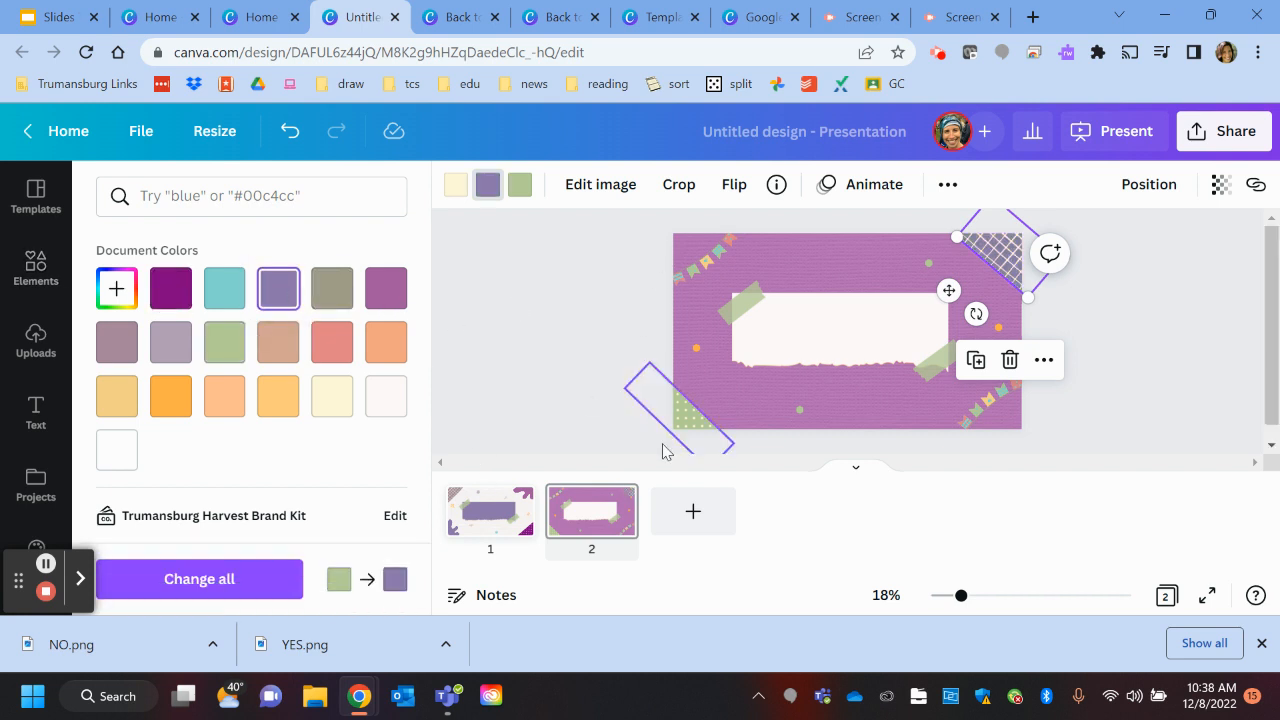
Recolor the green tape strips on the second slide's banner with the muted purple document color.
click(760, 300)
click(386, 288)
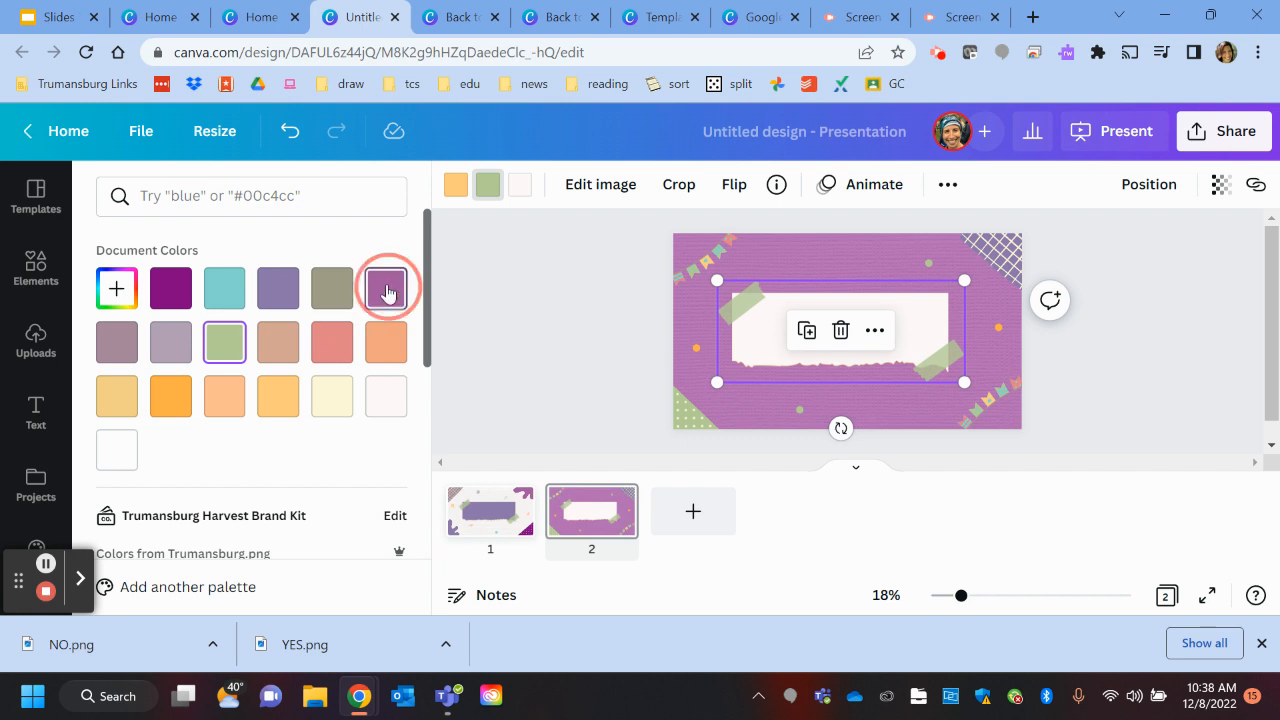
click(278, 288)
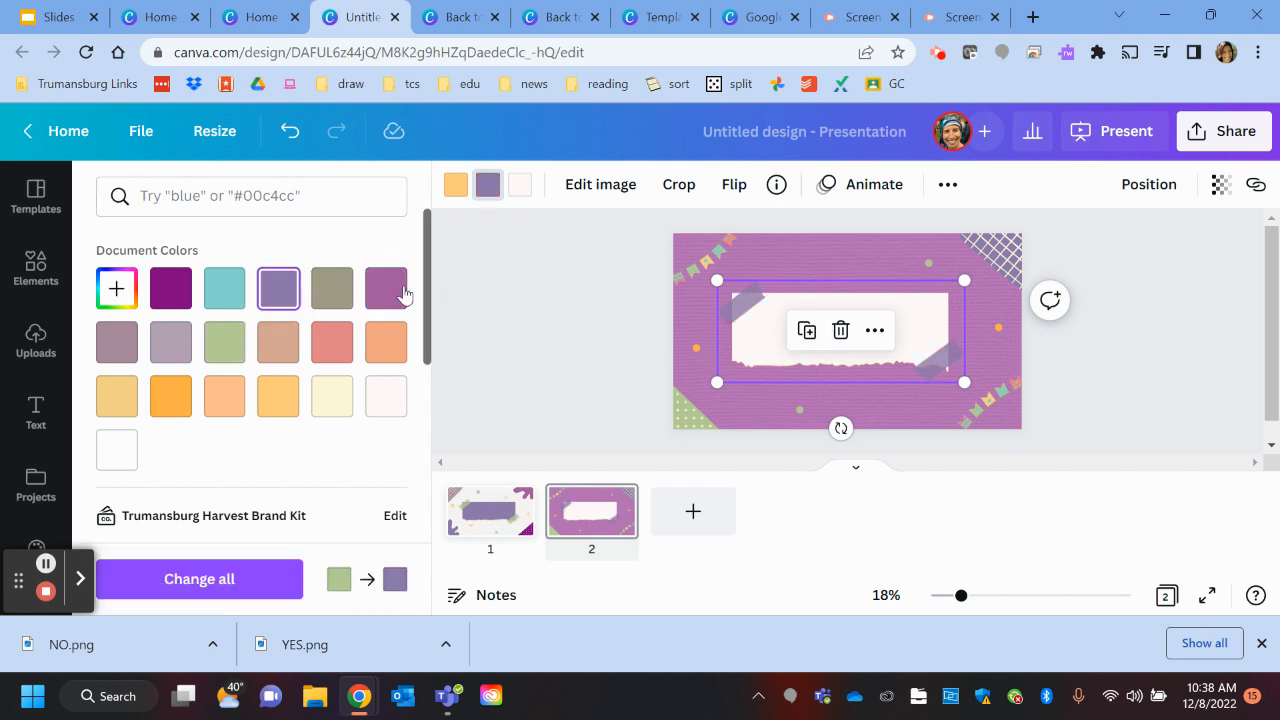
Change the green of the dotted triangle in the second slide's lower-left corner to the teal document color.
click(699, 420)
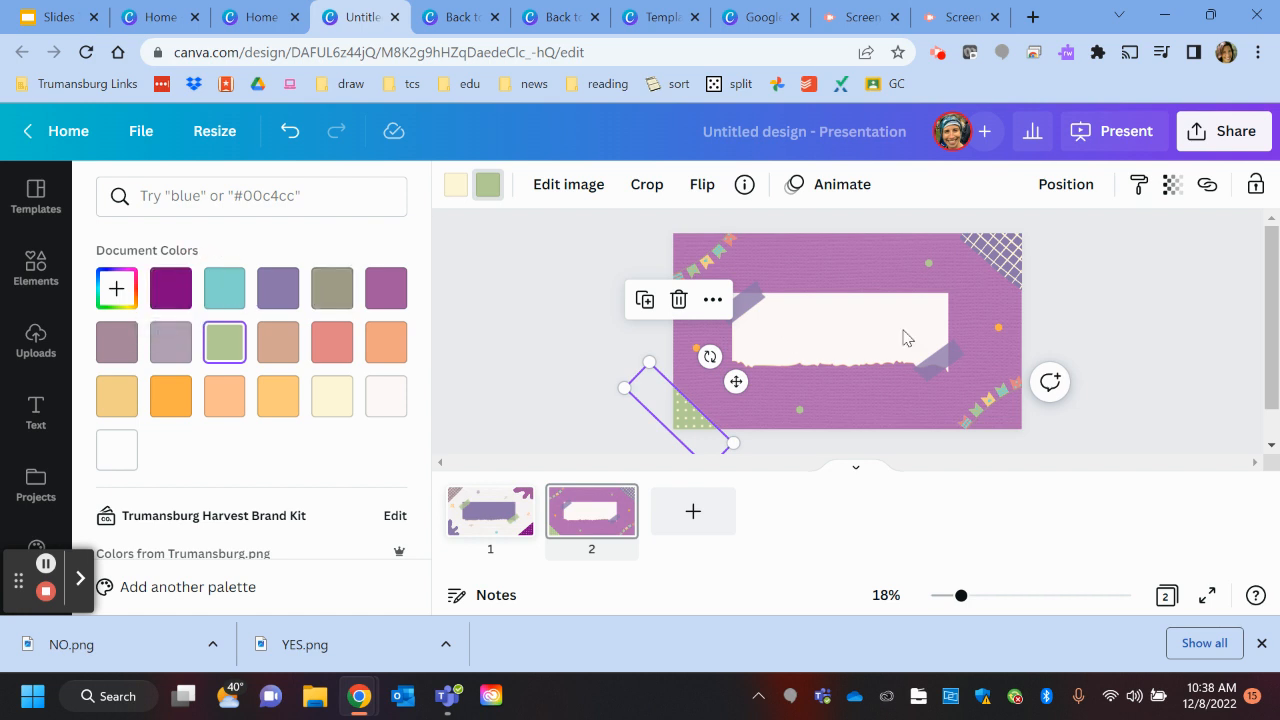
click(224, 282)
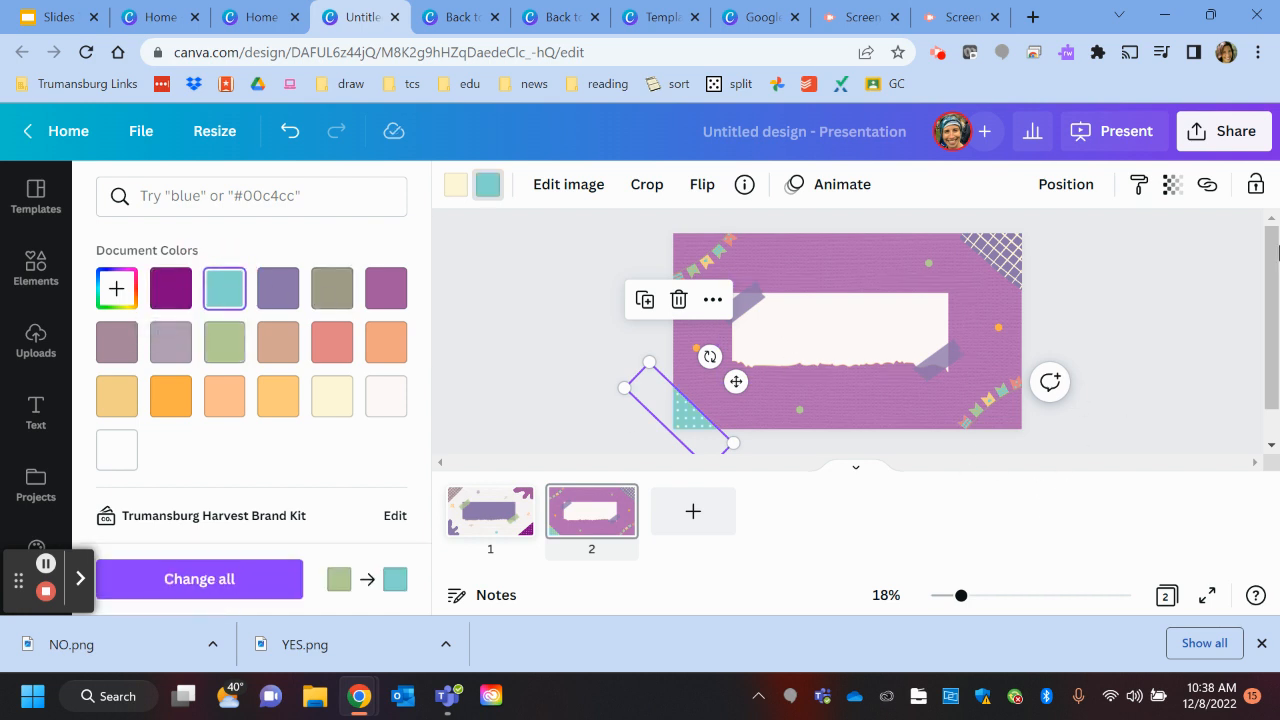
click(1111, 271)
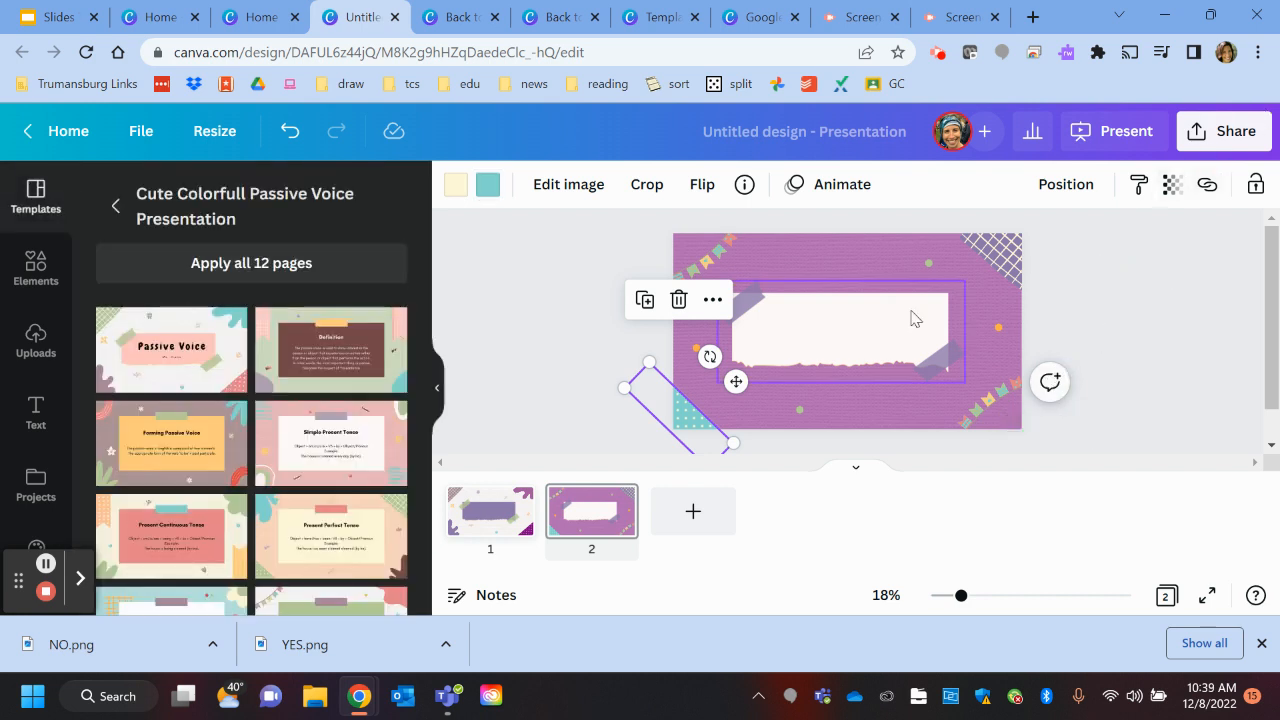
Download only page 1 of the design as a PNG at size 1.
click(1212, 134)
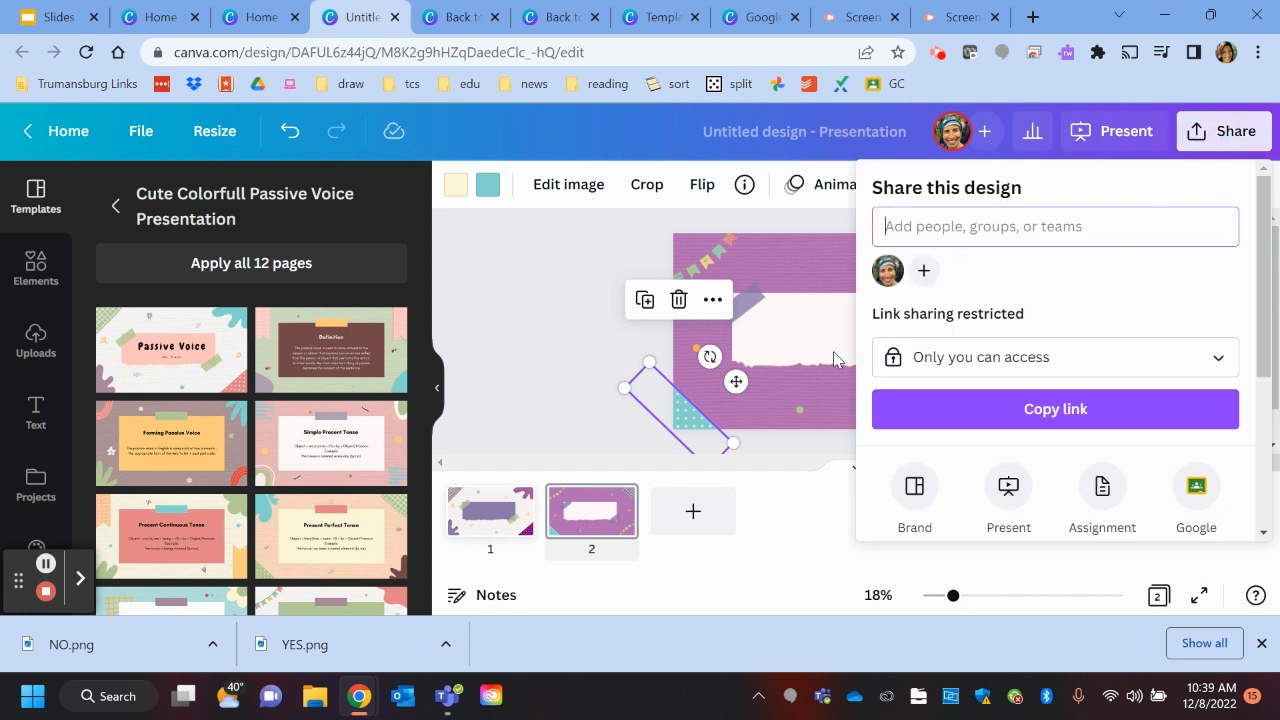
scroll(1031, 360, down, 3)
click(953, 331)
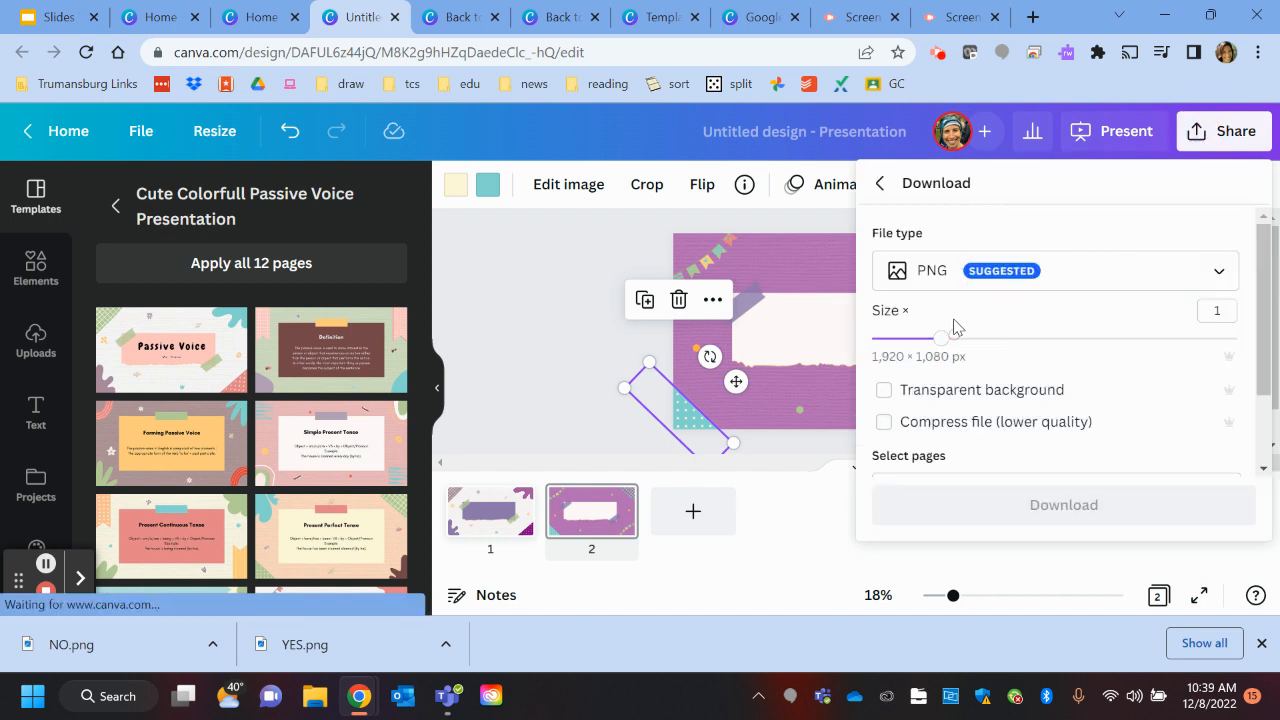
scroll(1117, 341, down, 1)
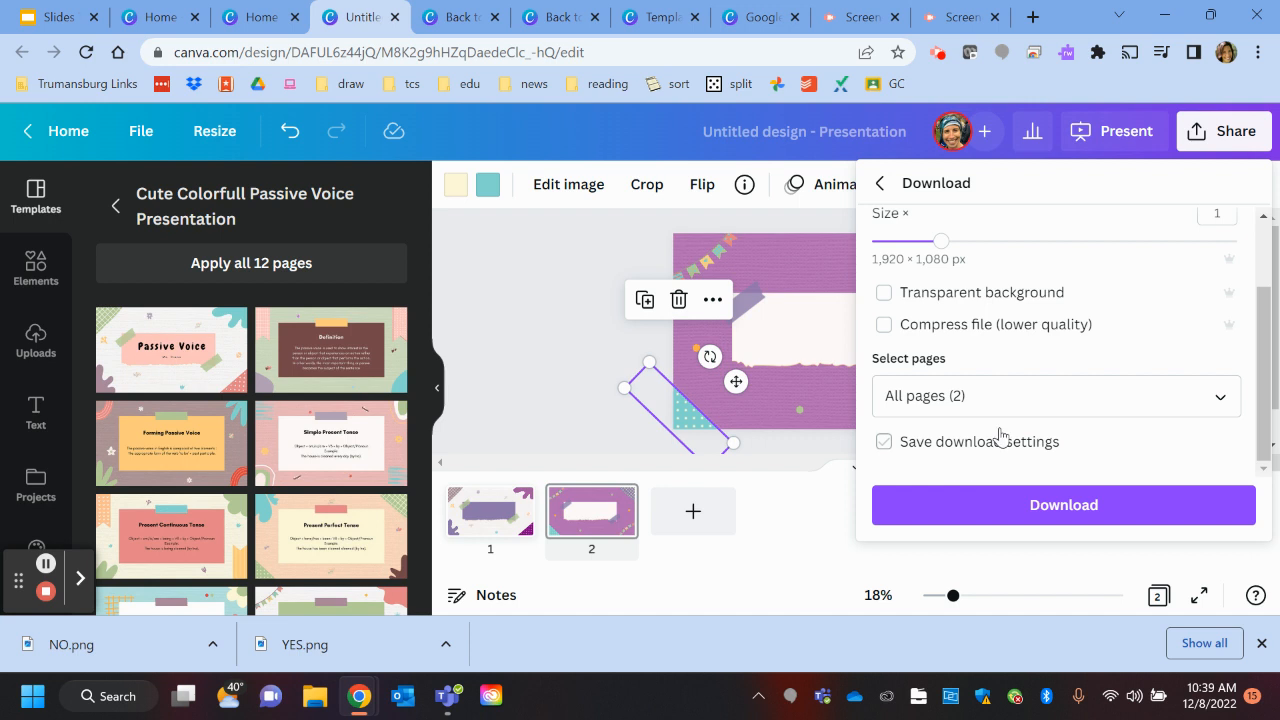
click(1215, 397)
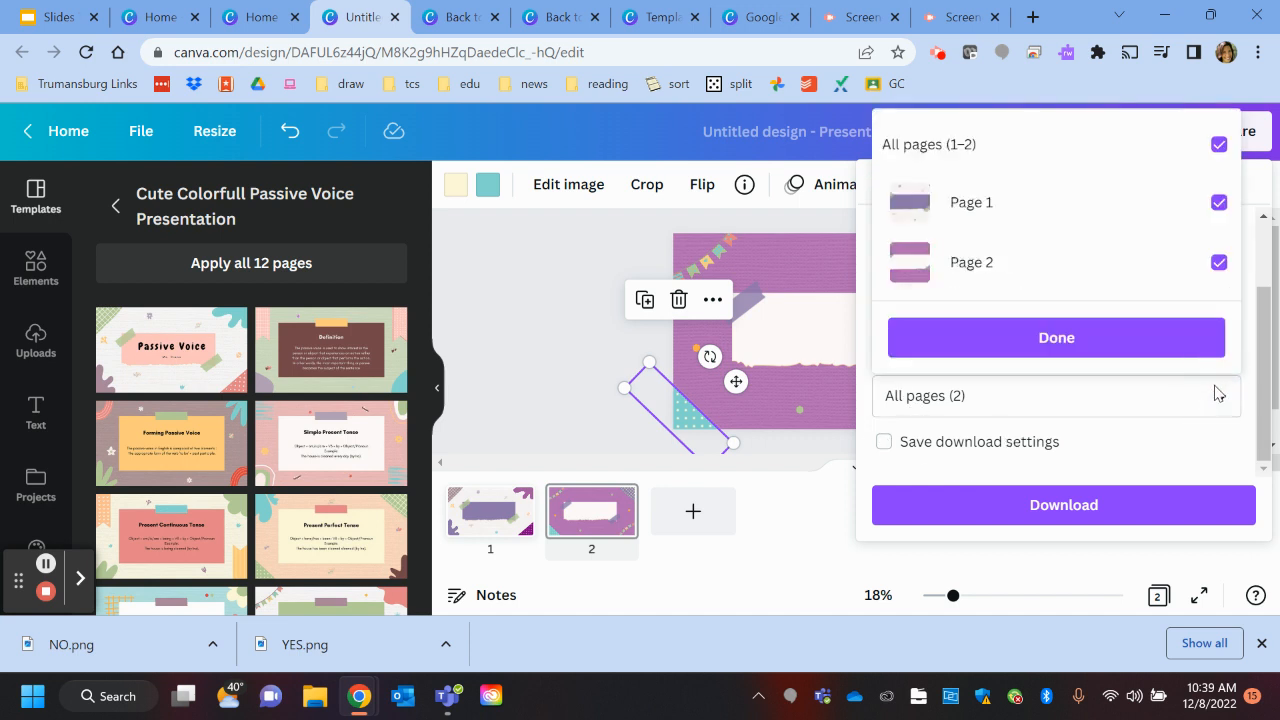
click(1219, 150)
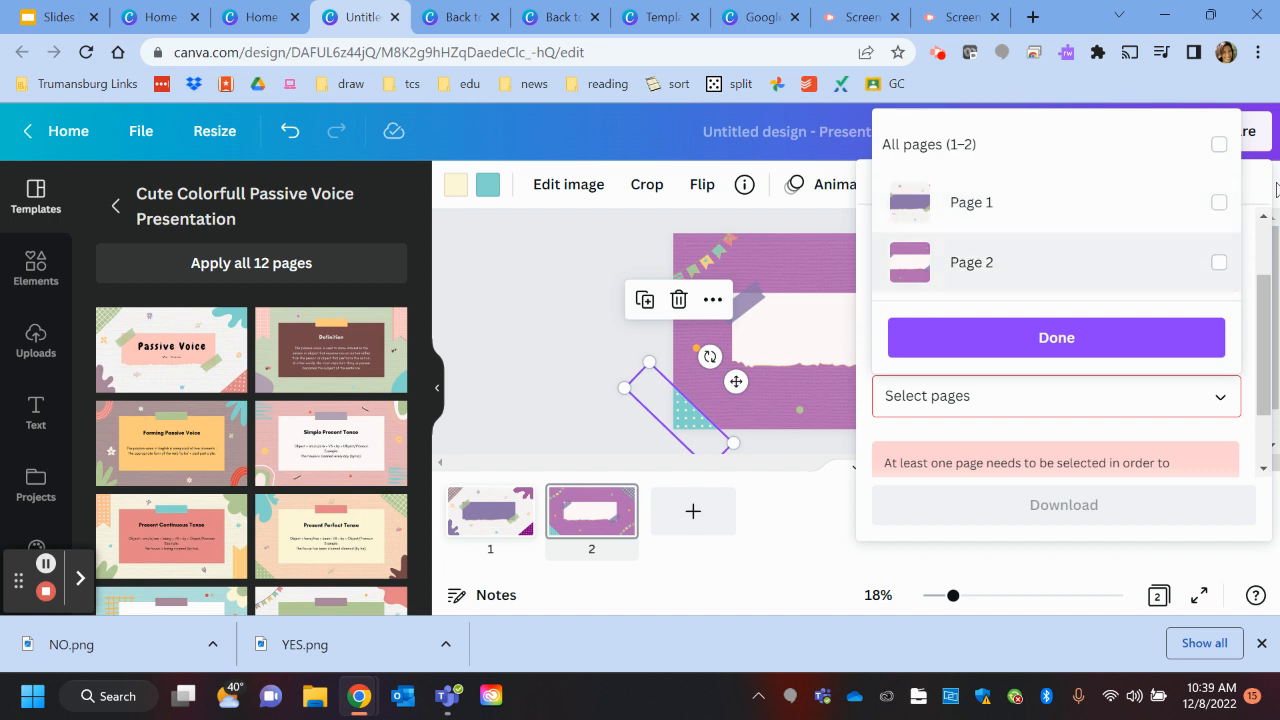
click(1219, 203)
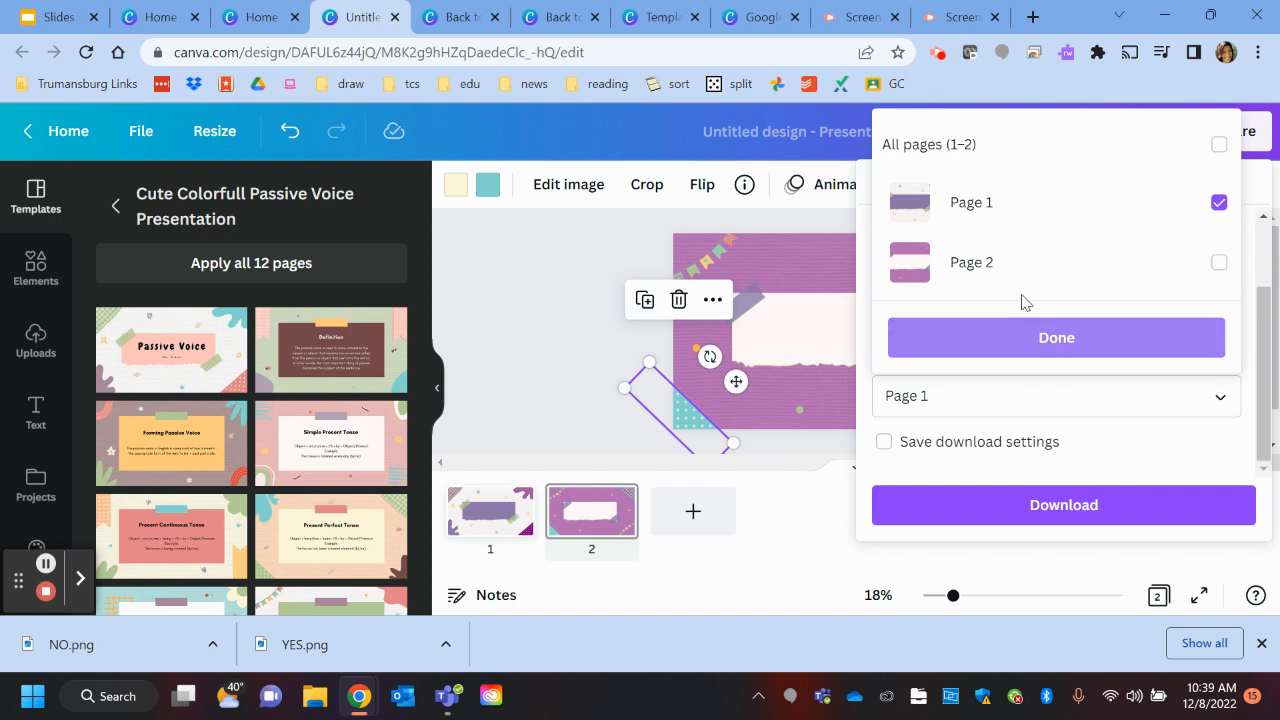
click(1035, 338)
click(1082, 514)
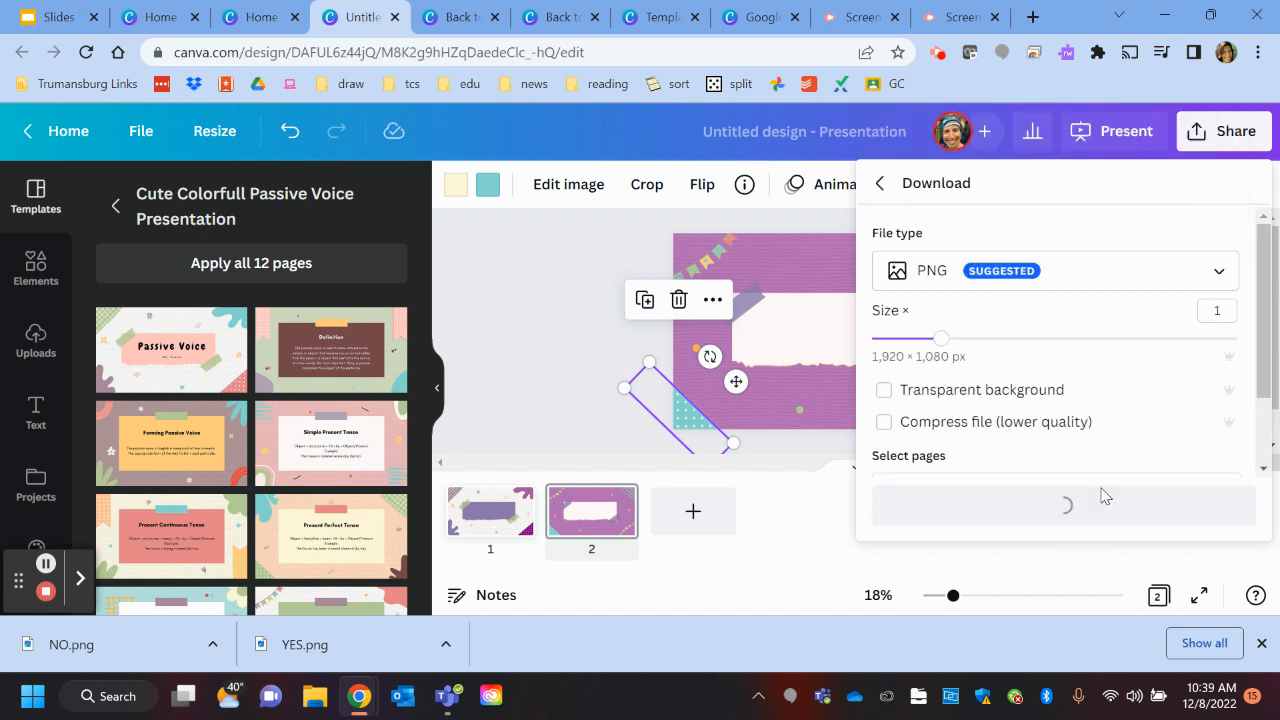